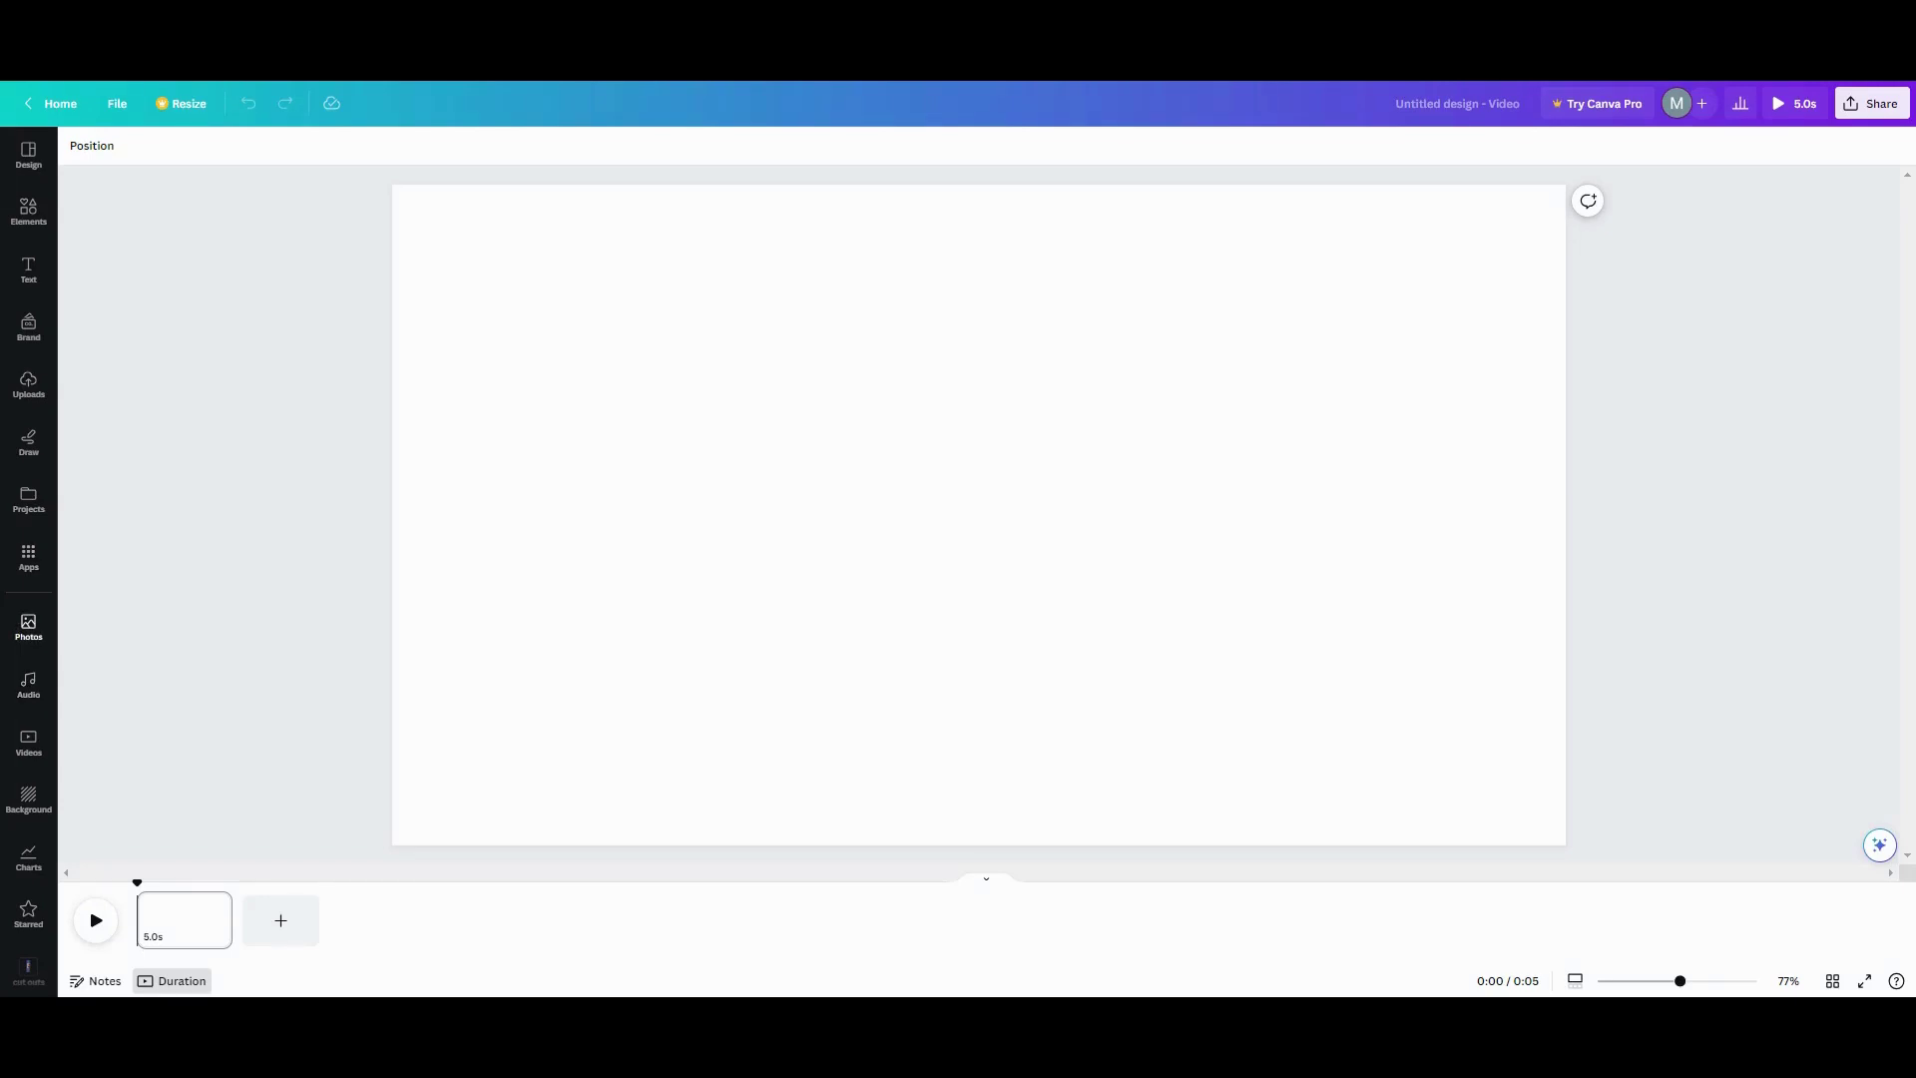
# - Add the hot-air balloon photo and place a small thumbnail of the photo of the man on pink clouds at its centre
pyautogui.click(28, 626)
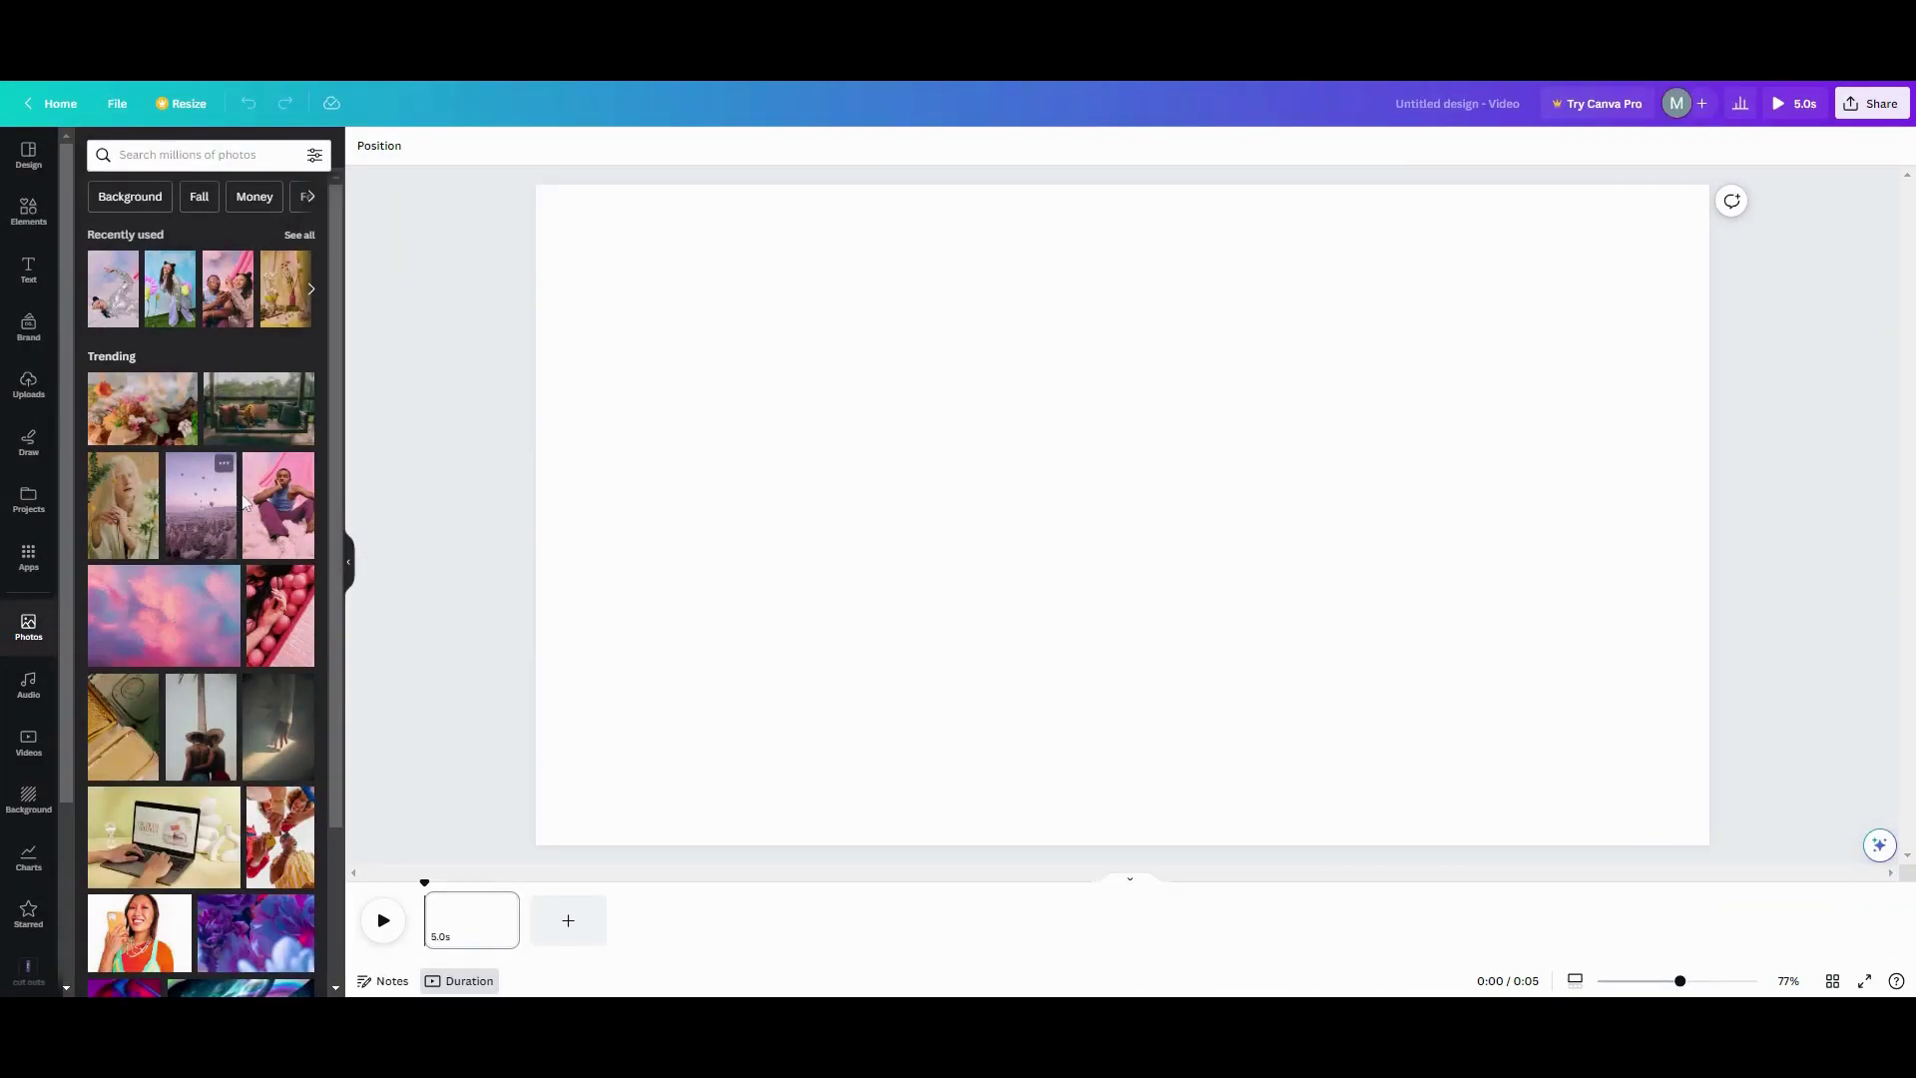
pyautogui.click(200, 504)
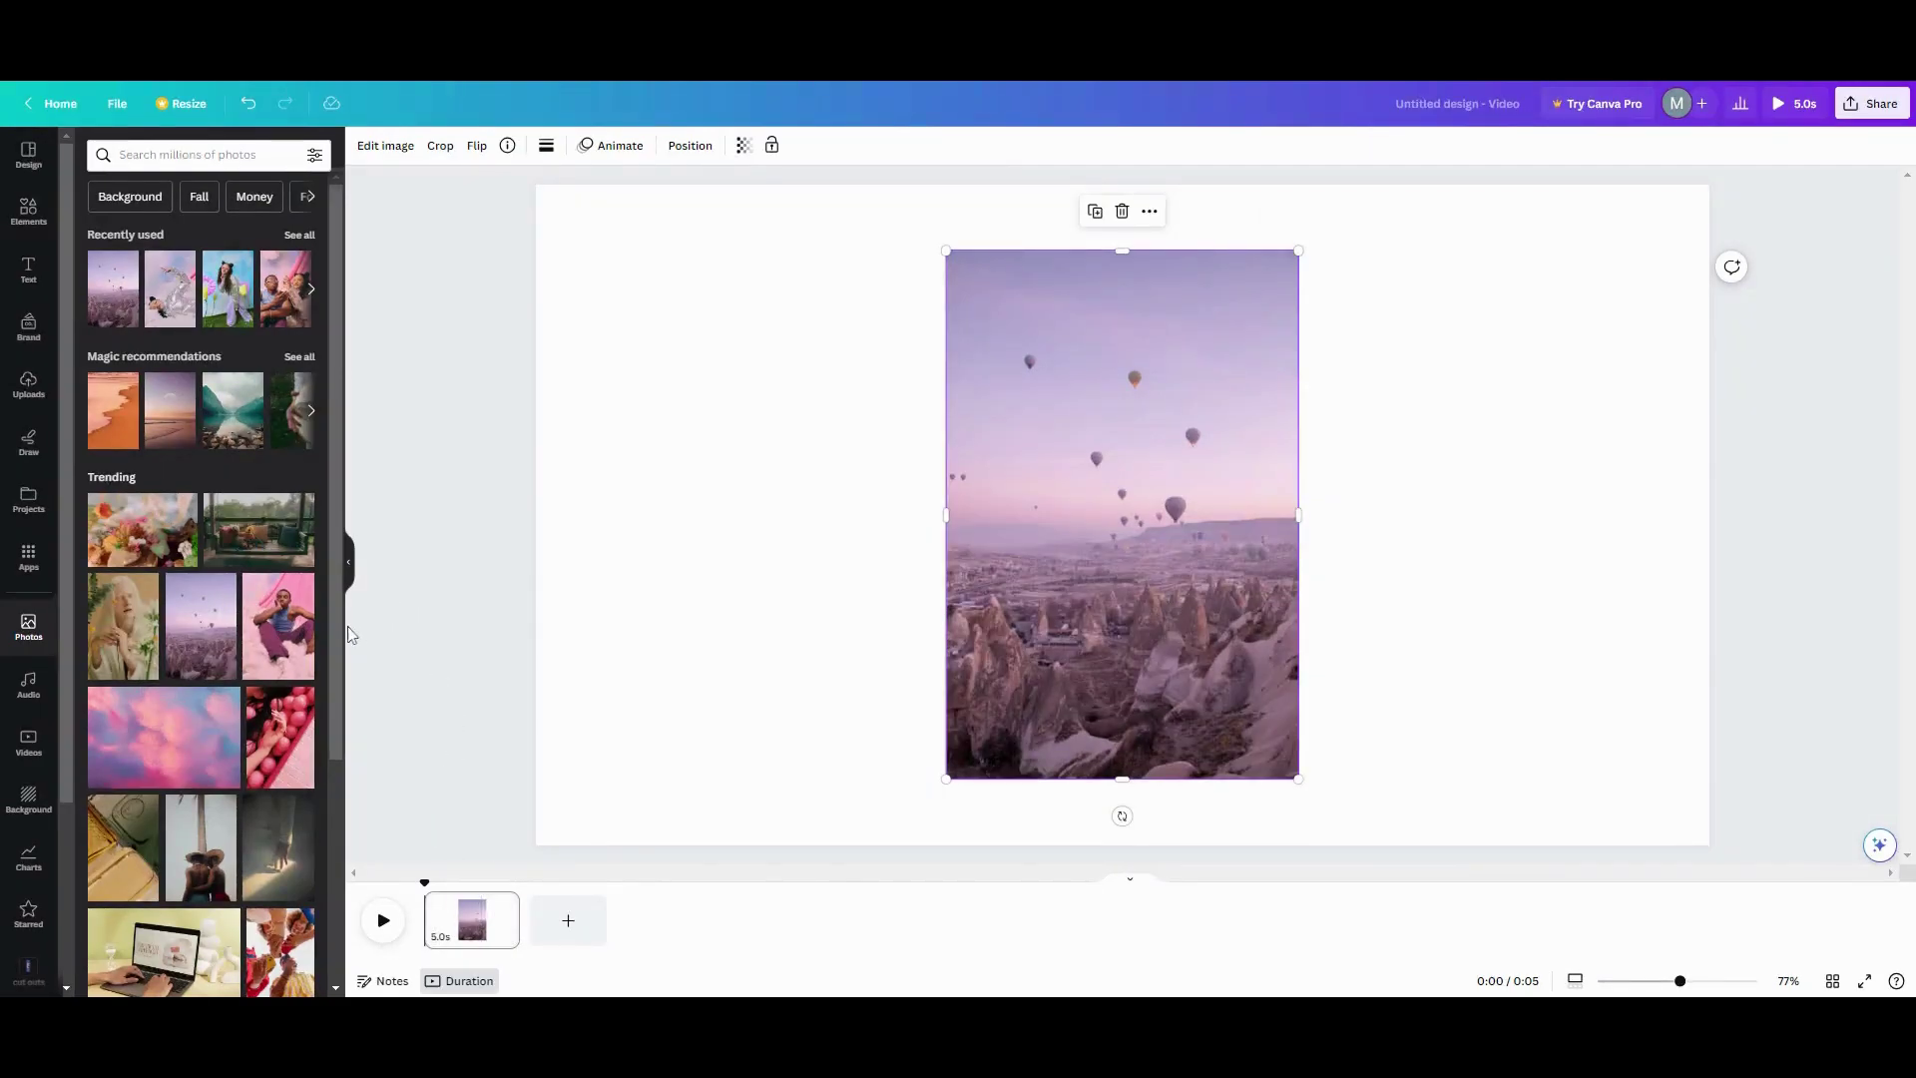
pyautogui.click(298, 653)
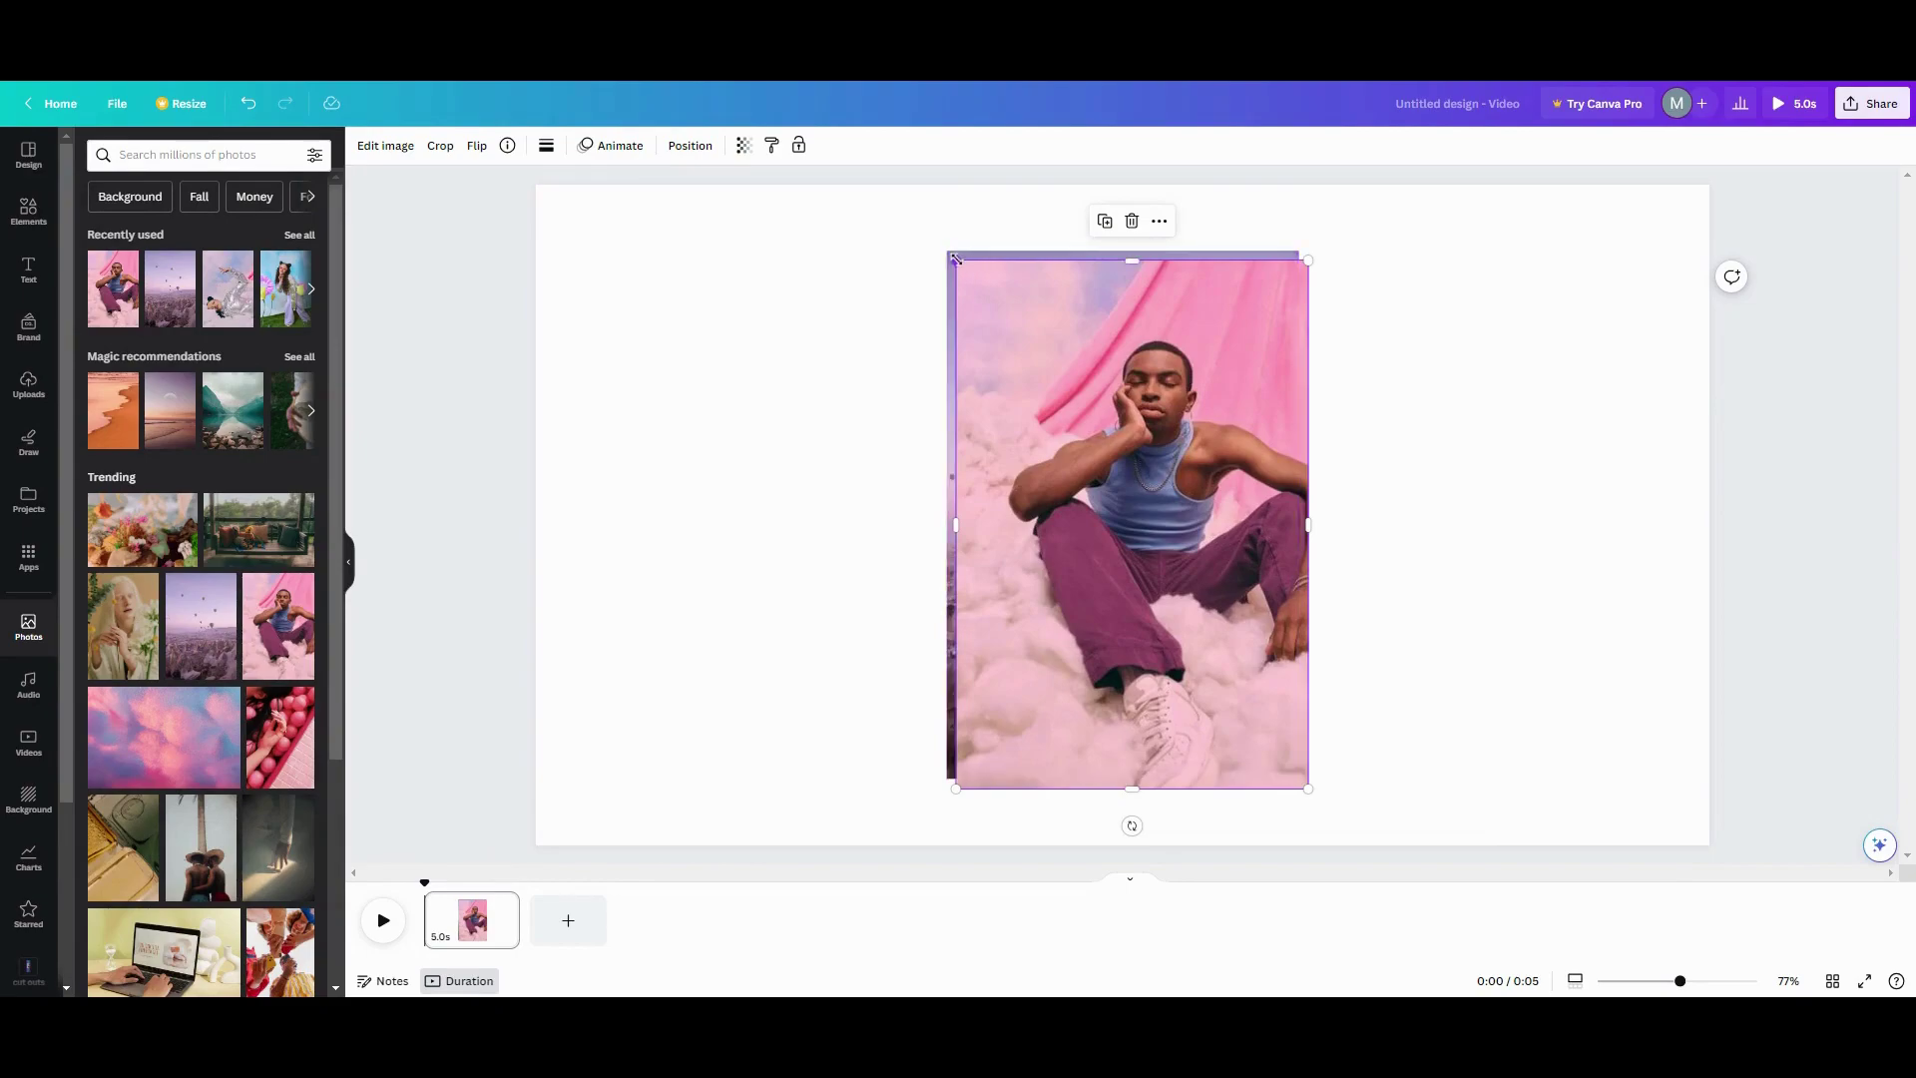
pyautogui.moveTo(956, 260); pyautogui.dragTo(1123, 507)
# - Set the small centred photo's transparency to 0 and duplicate the page
pyautogui.click(743, 146)
pyautogui.moveTo(744, 213); pyautogui.dragTo(519, 214)
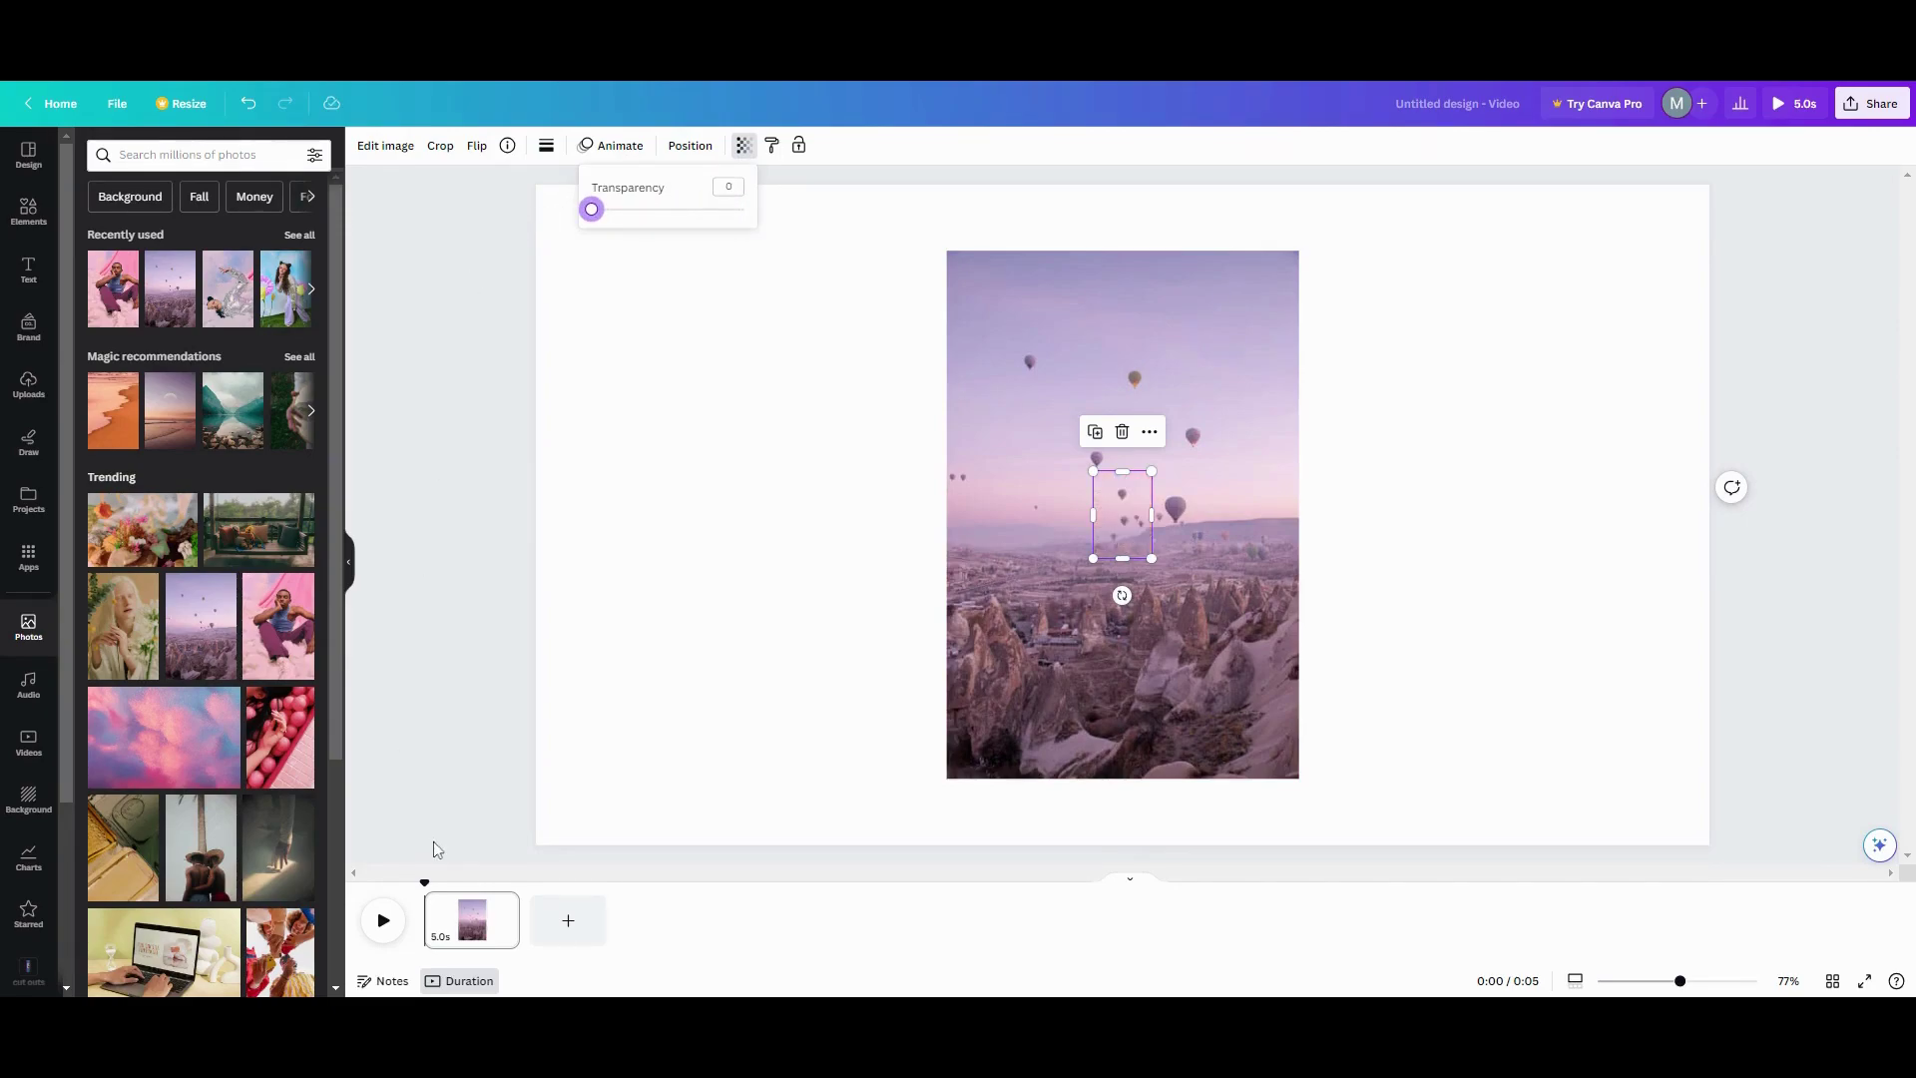
pyautogui.click(502, 904)
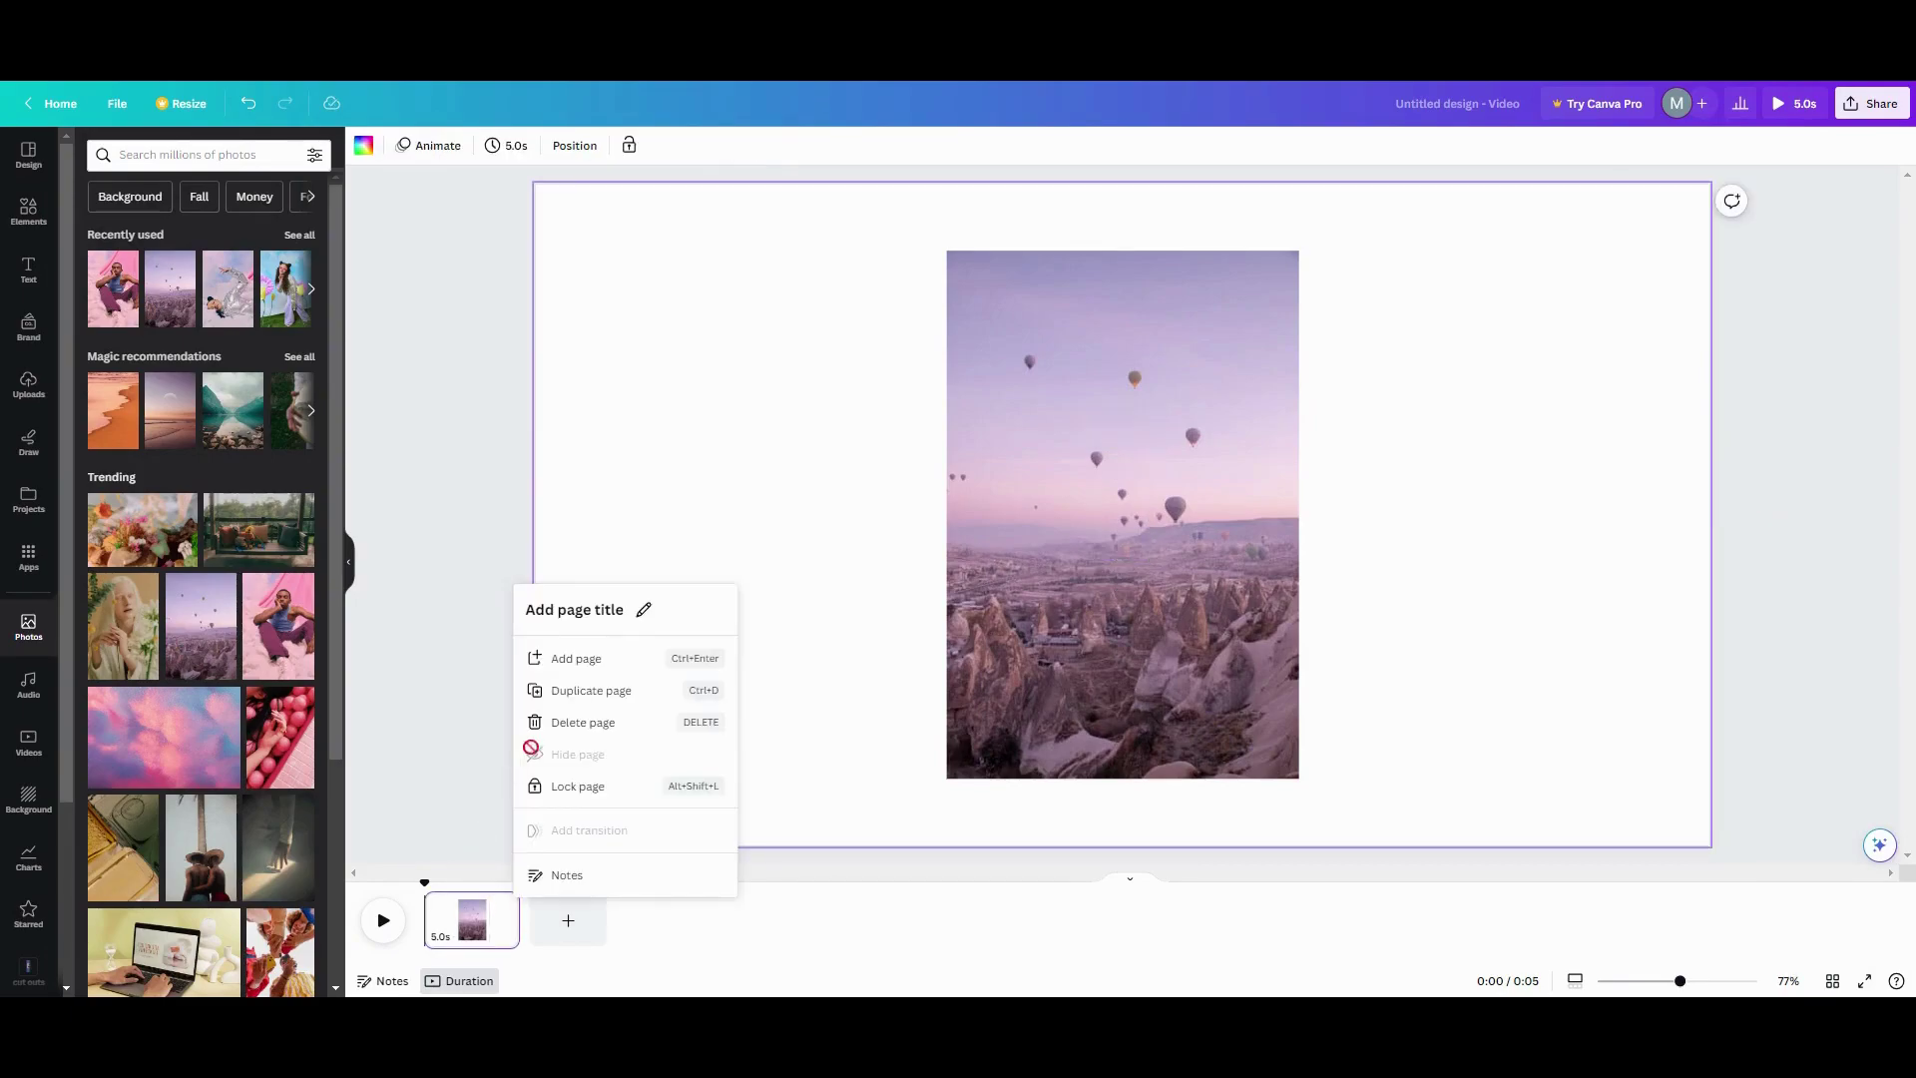
pyautogui.click(593, 691)
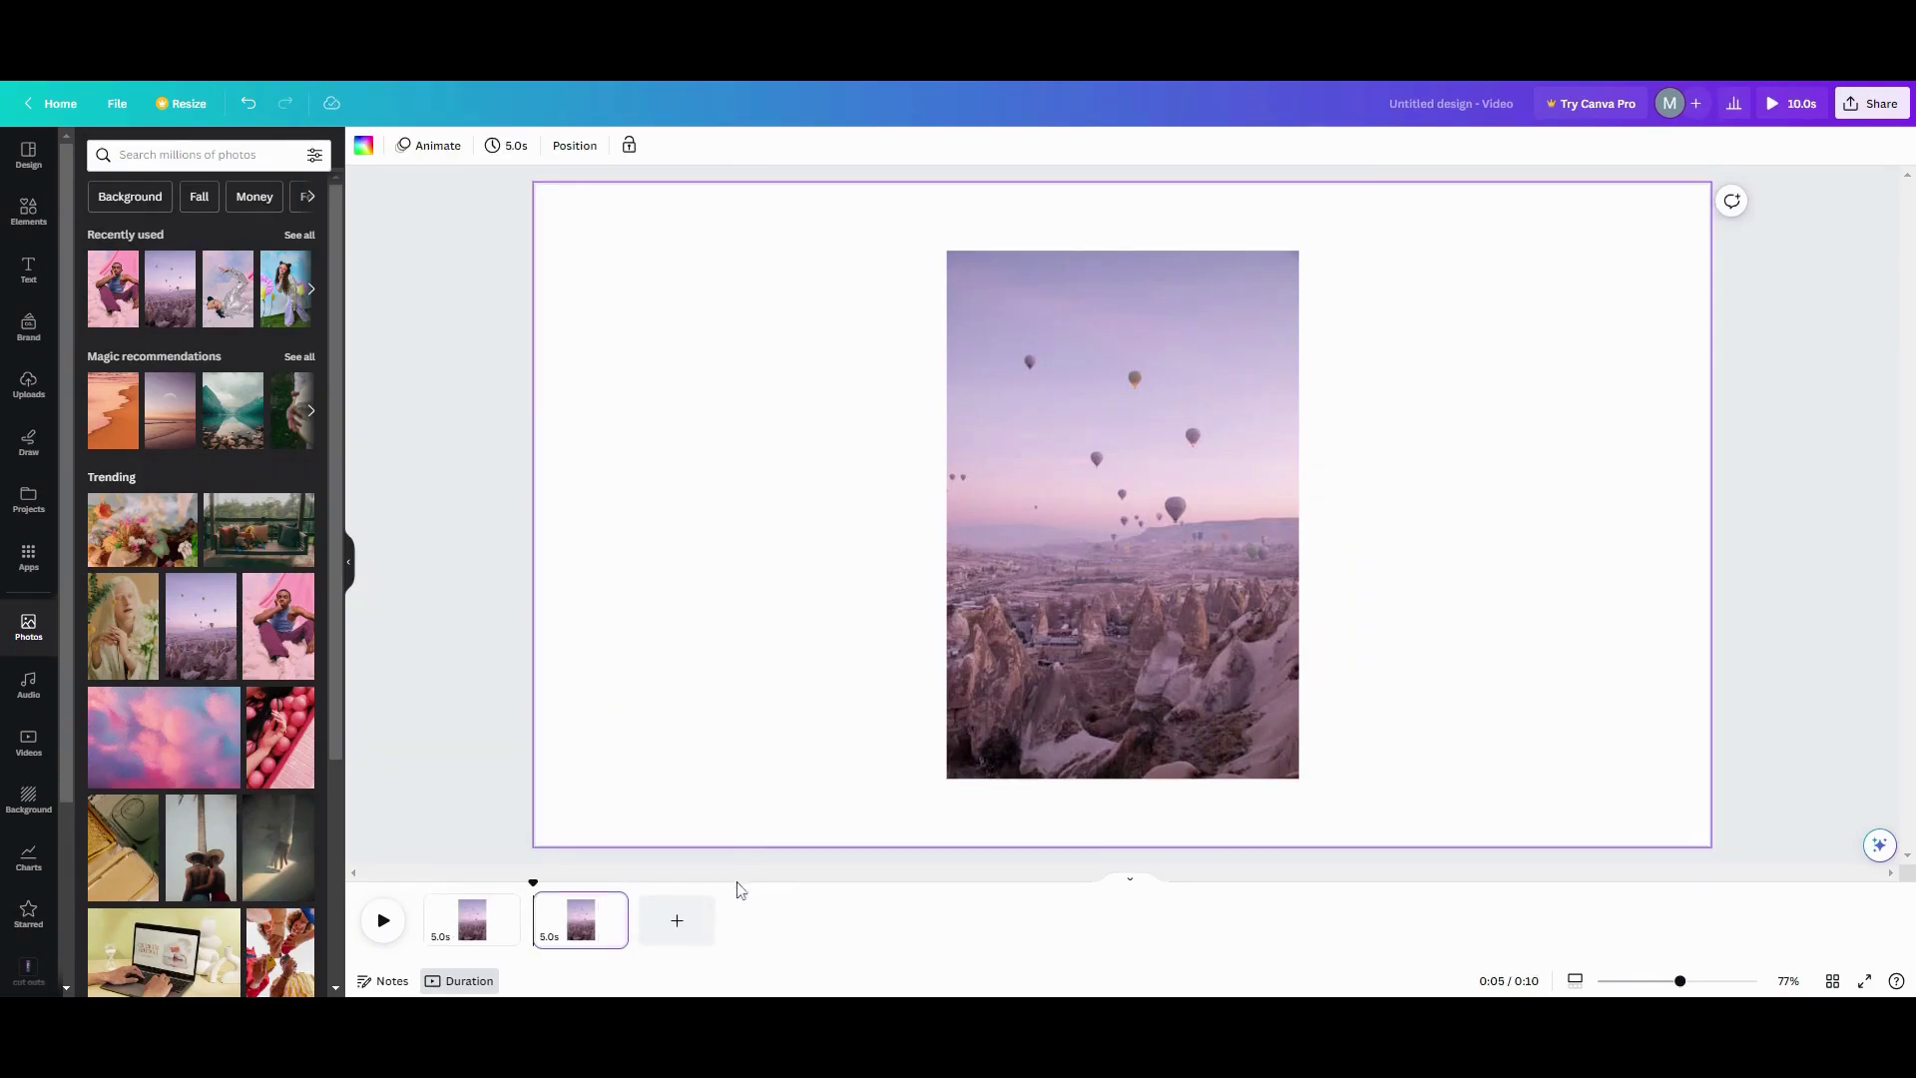
# - On the second page, set the small centred photo's transparency to 100 and enlarge it to cover the balloon photo exactly
pyautogui.click(1122, 507)
pyautogui.click(744, 145)
pyautogui.moveTo(594, 210); pyautogui.dragTo(767, 232)
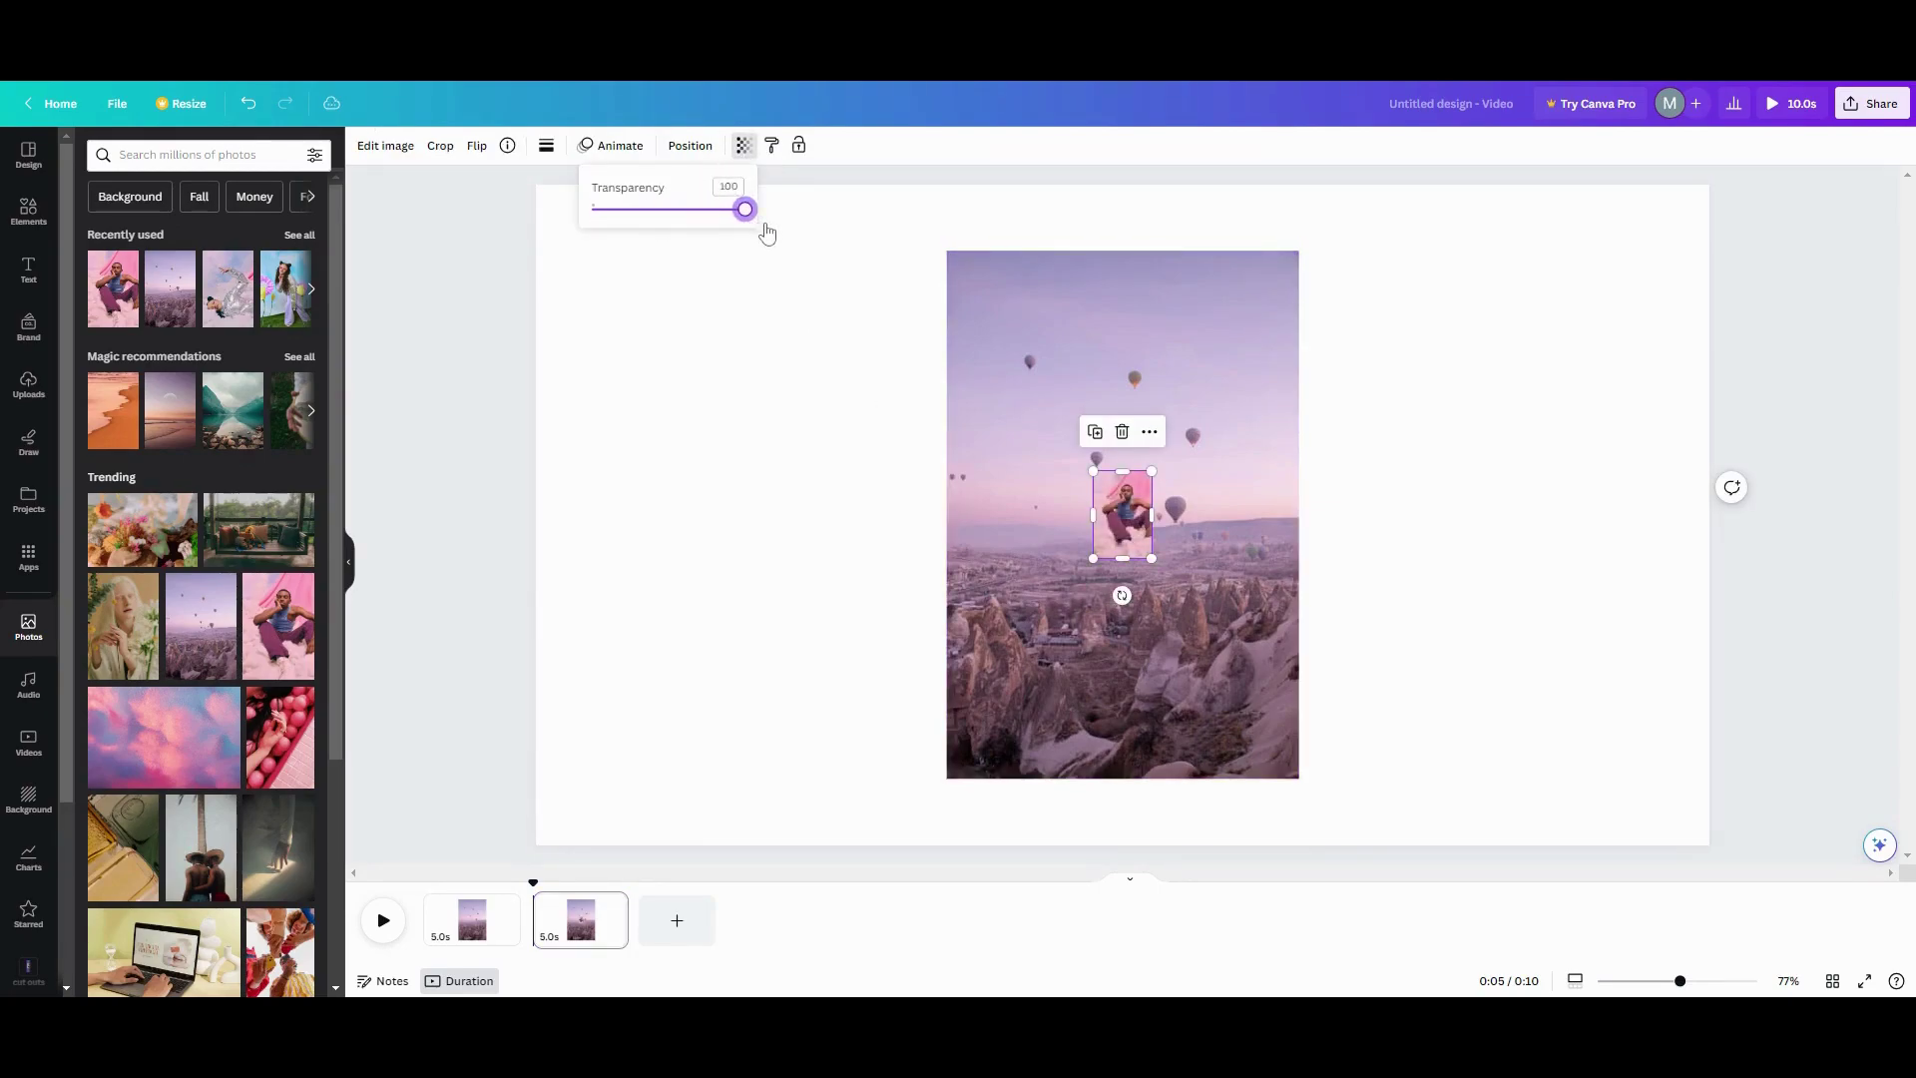
pyautogui.moveTo(1093, 471); pyautogui.dragTo(946, 251)
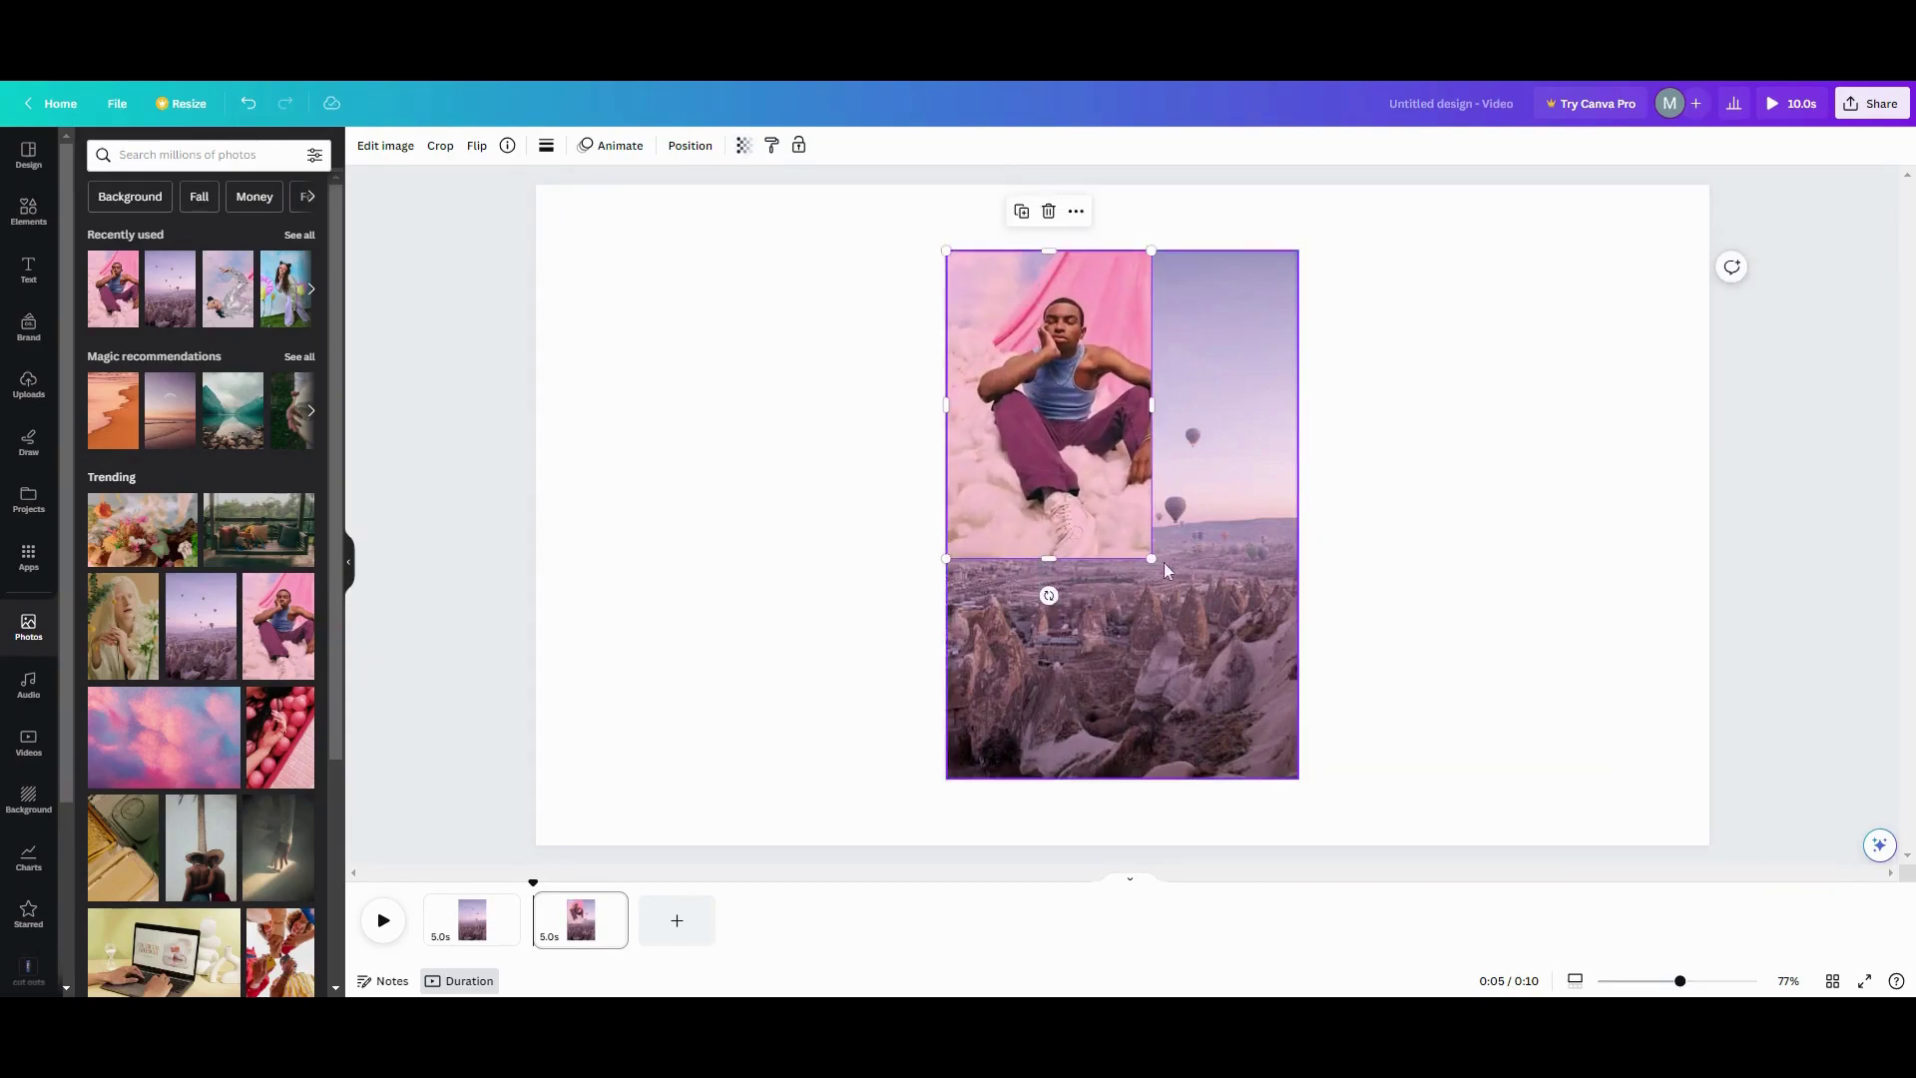
pyautogui.moveTo(1152, 555); pyautogui.dragTo(1303, 768)
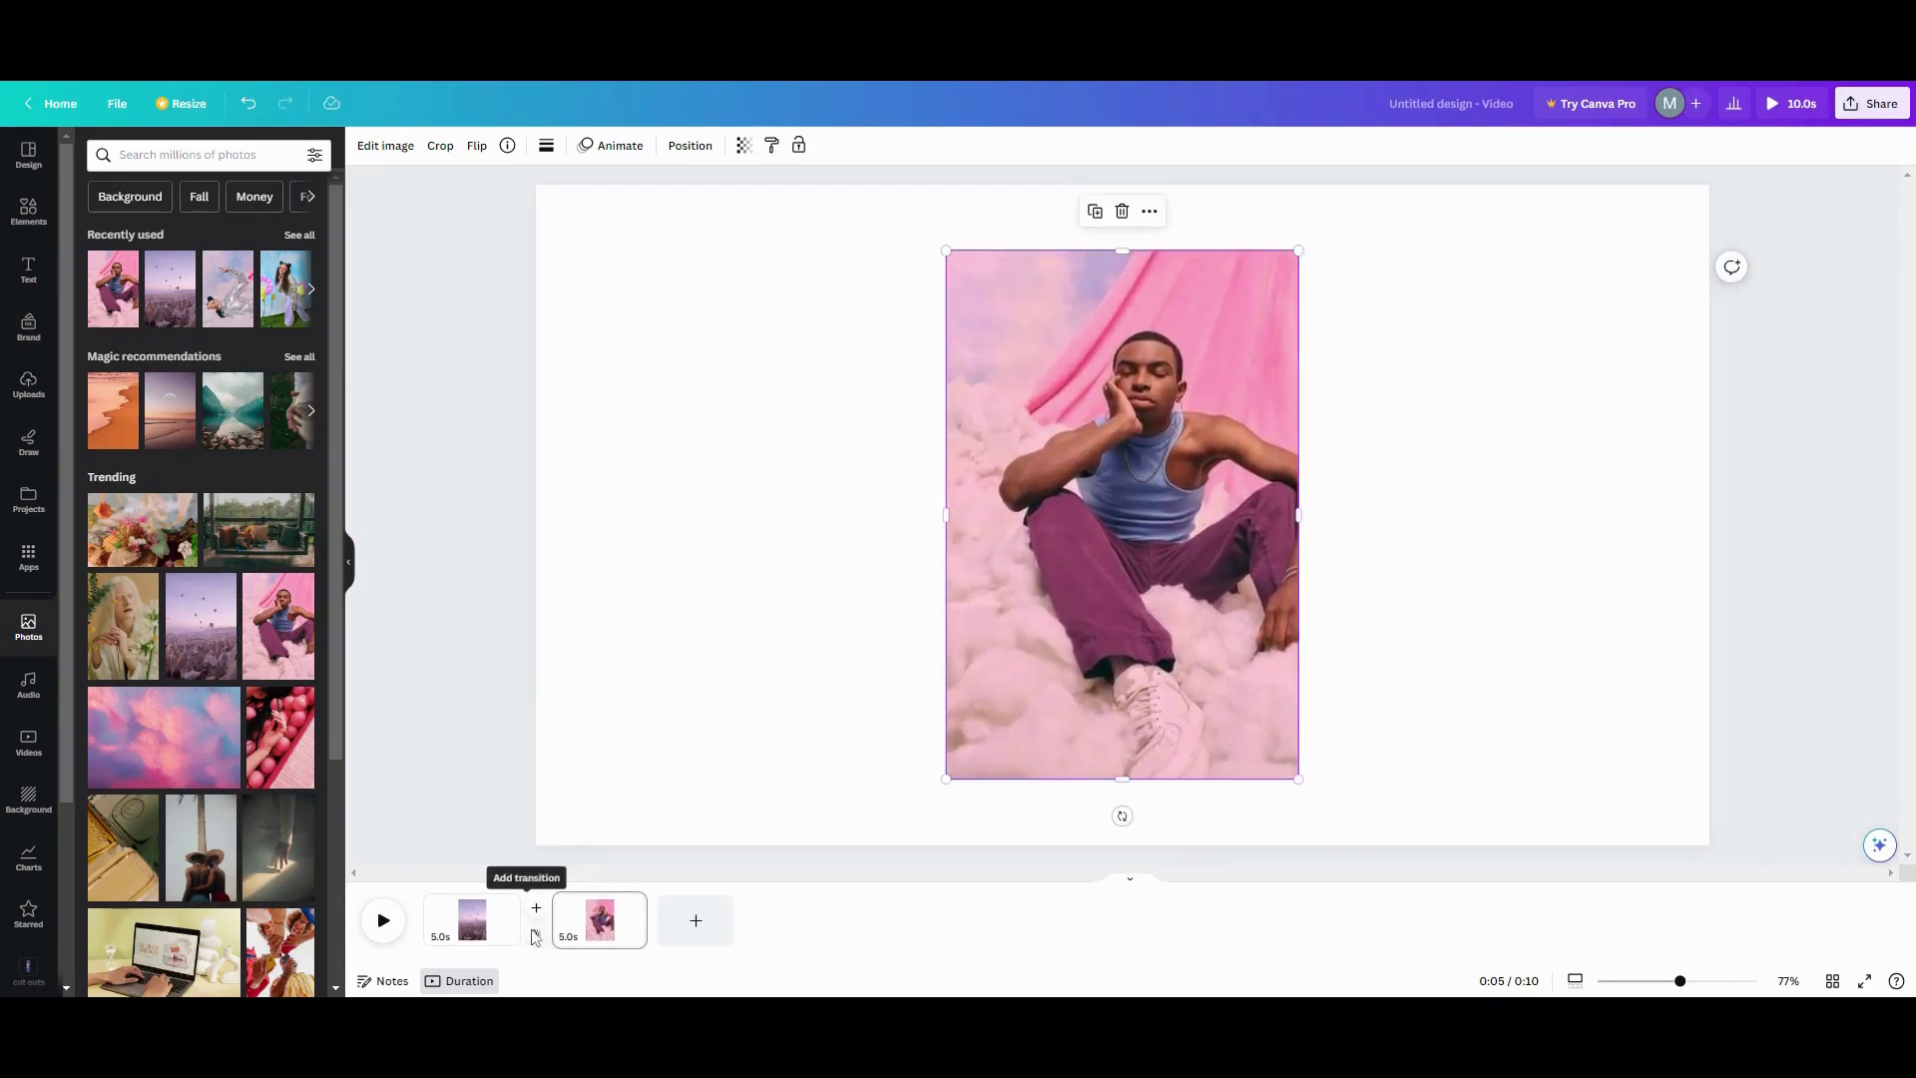
# - Add a Match & Move transition with a duration of 2.5 seconds between the first and second pages
pyautogui.click(535, 935)
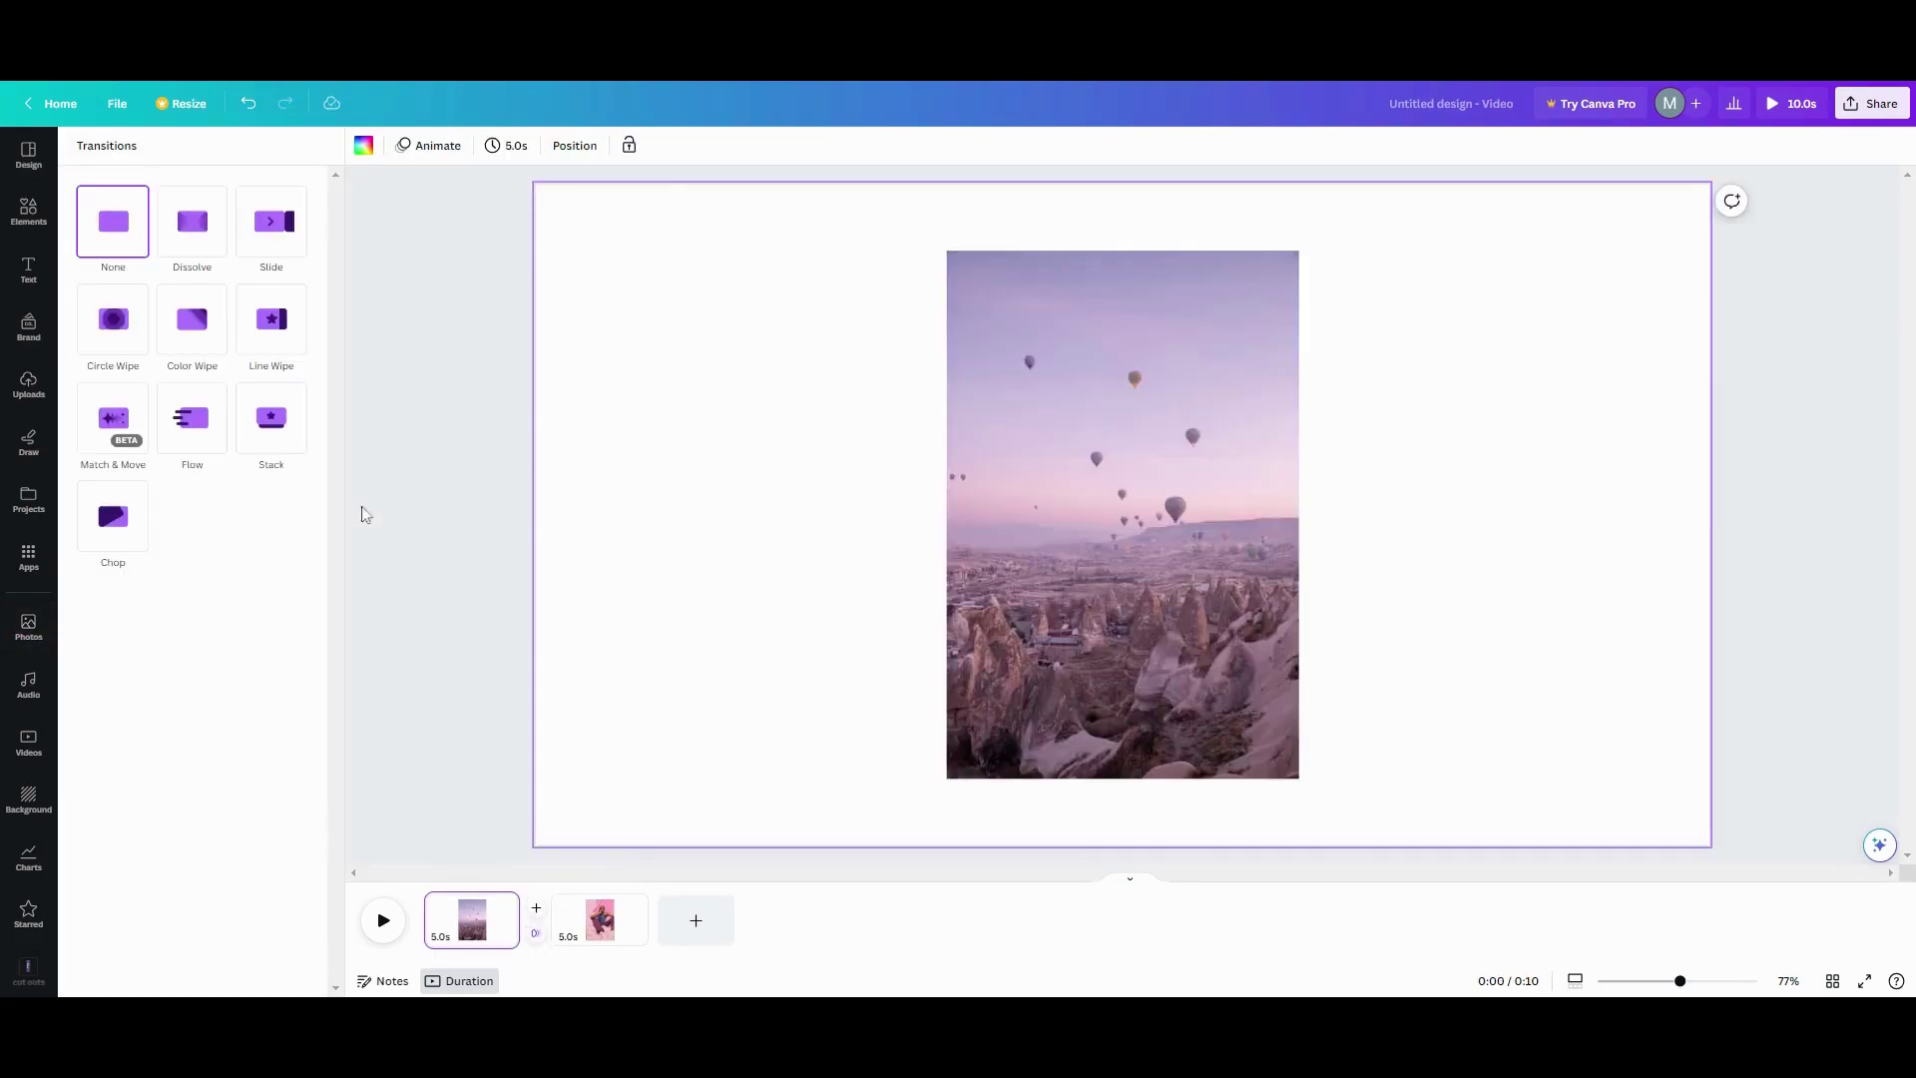
pyautogui.click(105, 427)
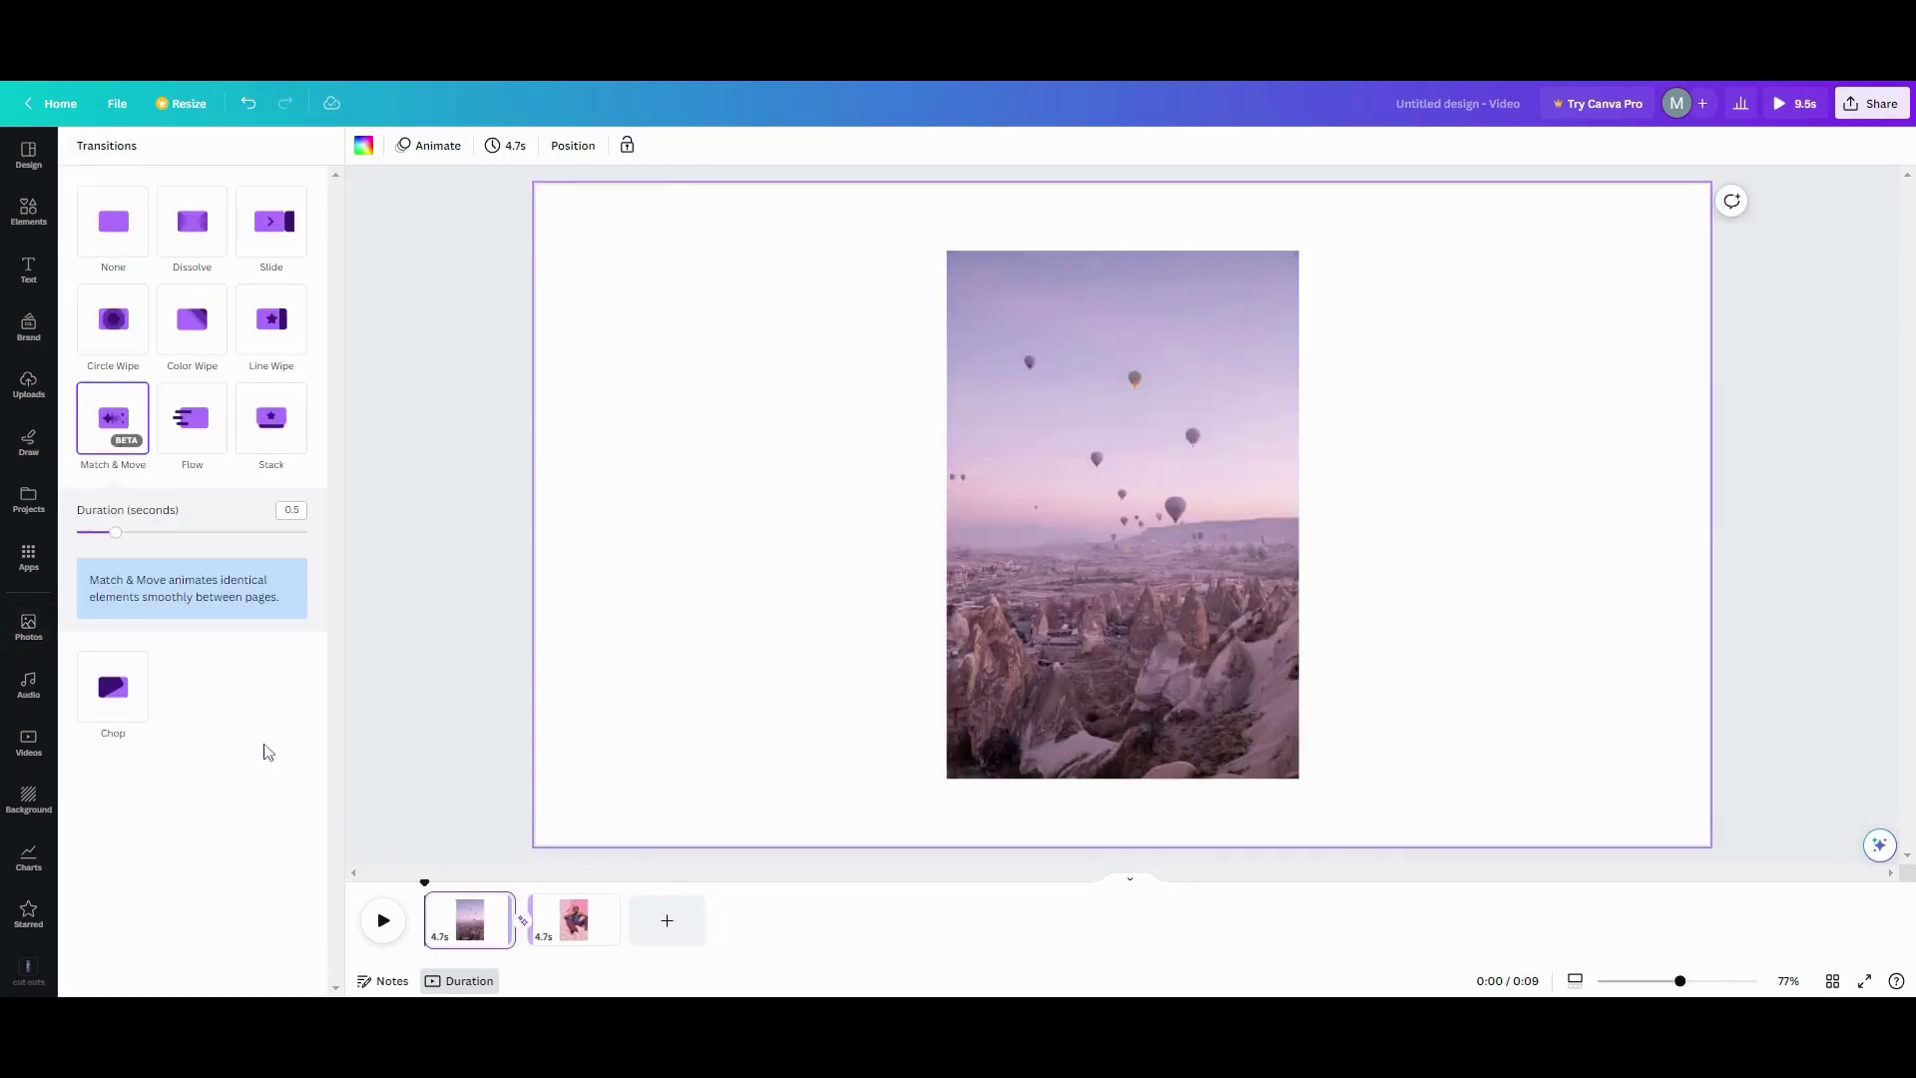
pyautogui.moveTo(117, 536); pyautogui.dragTo(307, 532)
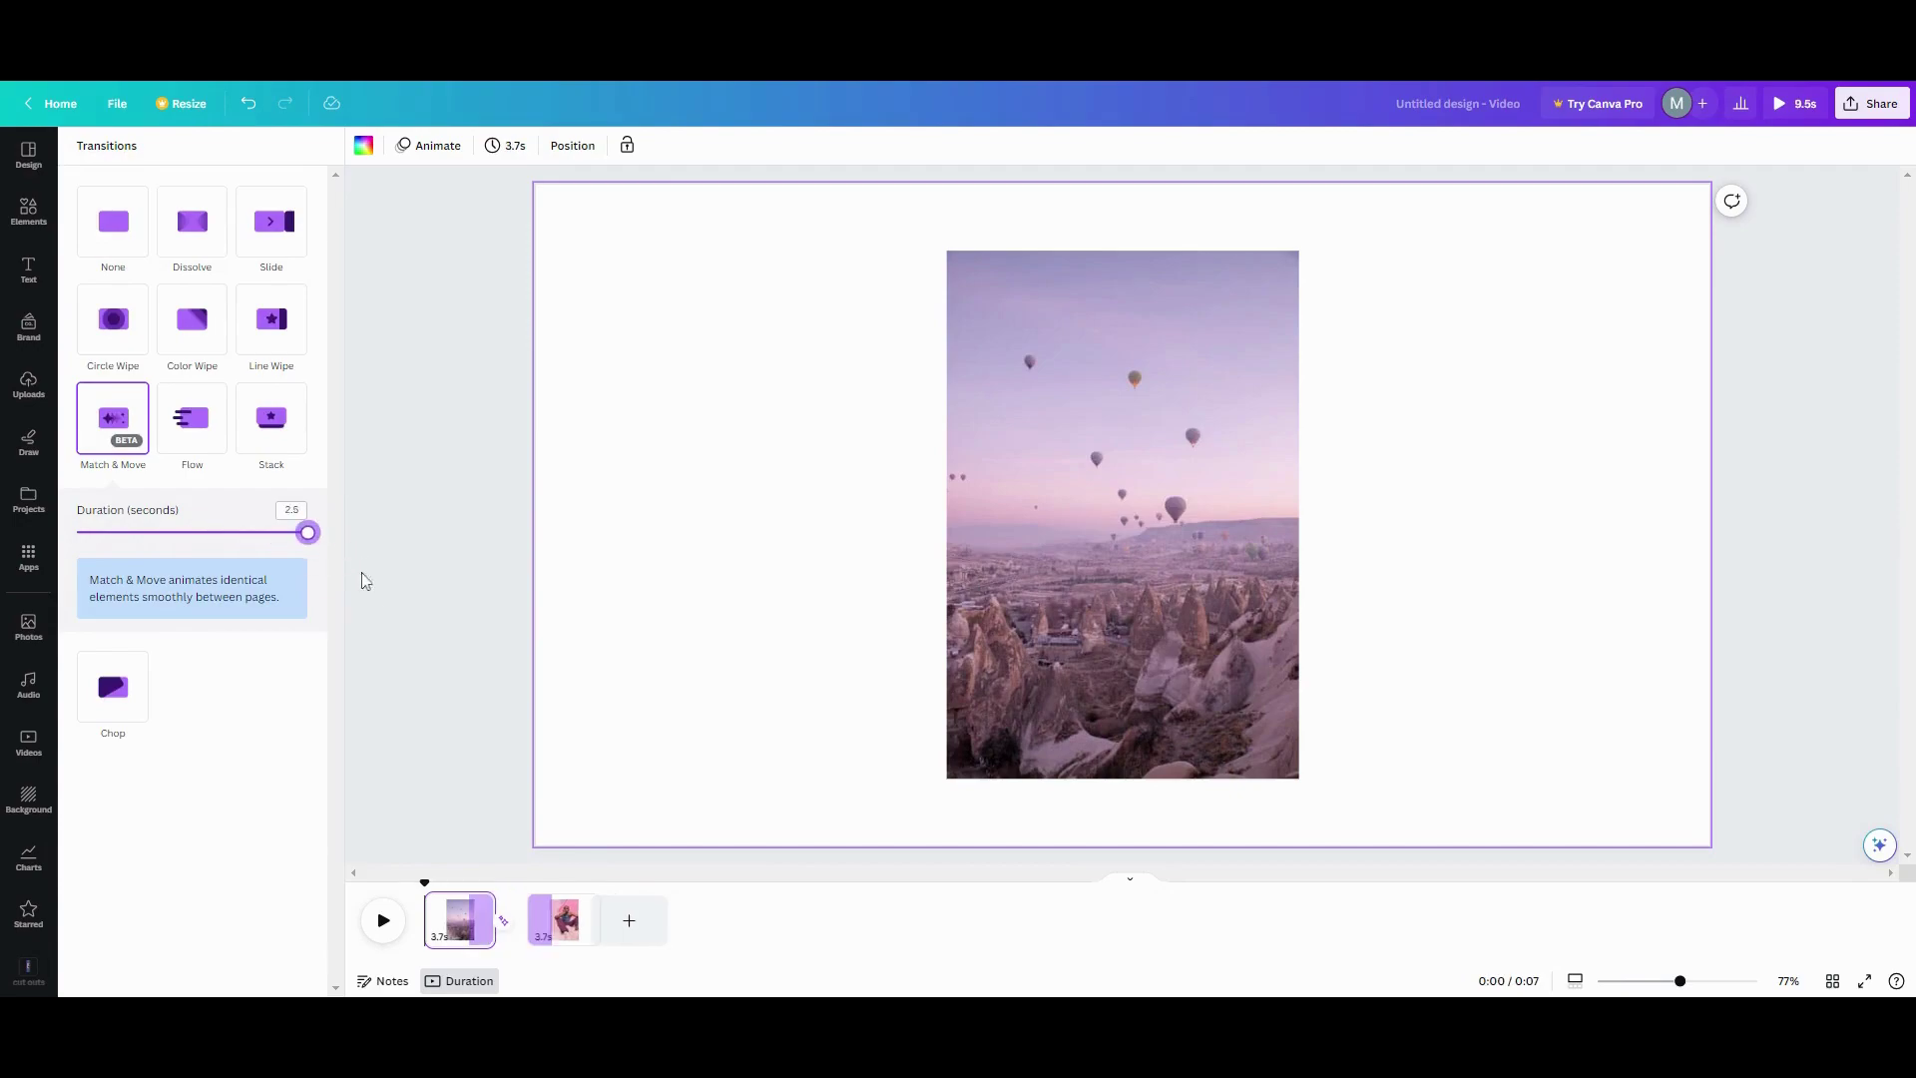
# - Play the video from the first page to check the transition into the second page
pyautogui.click(452, 946)
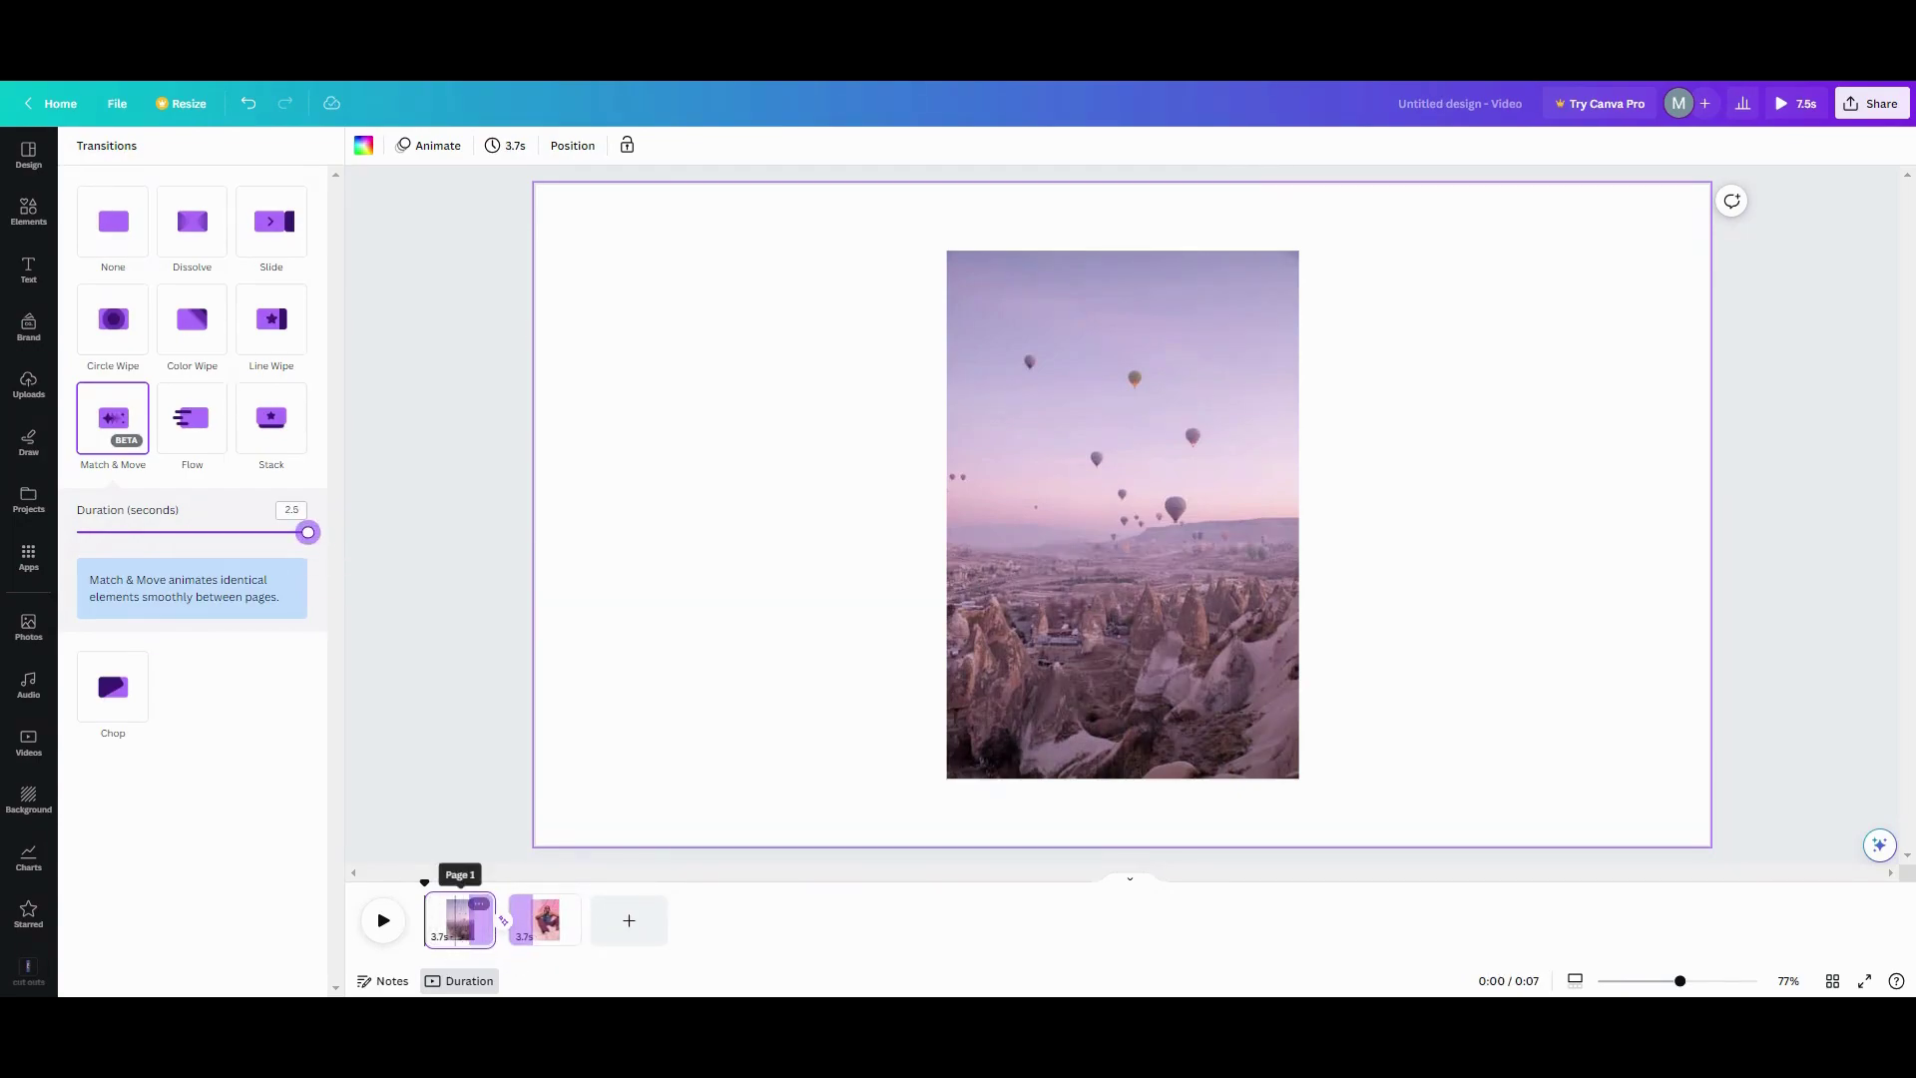
pyautogui.click(447, 939)
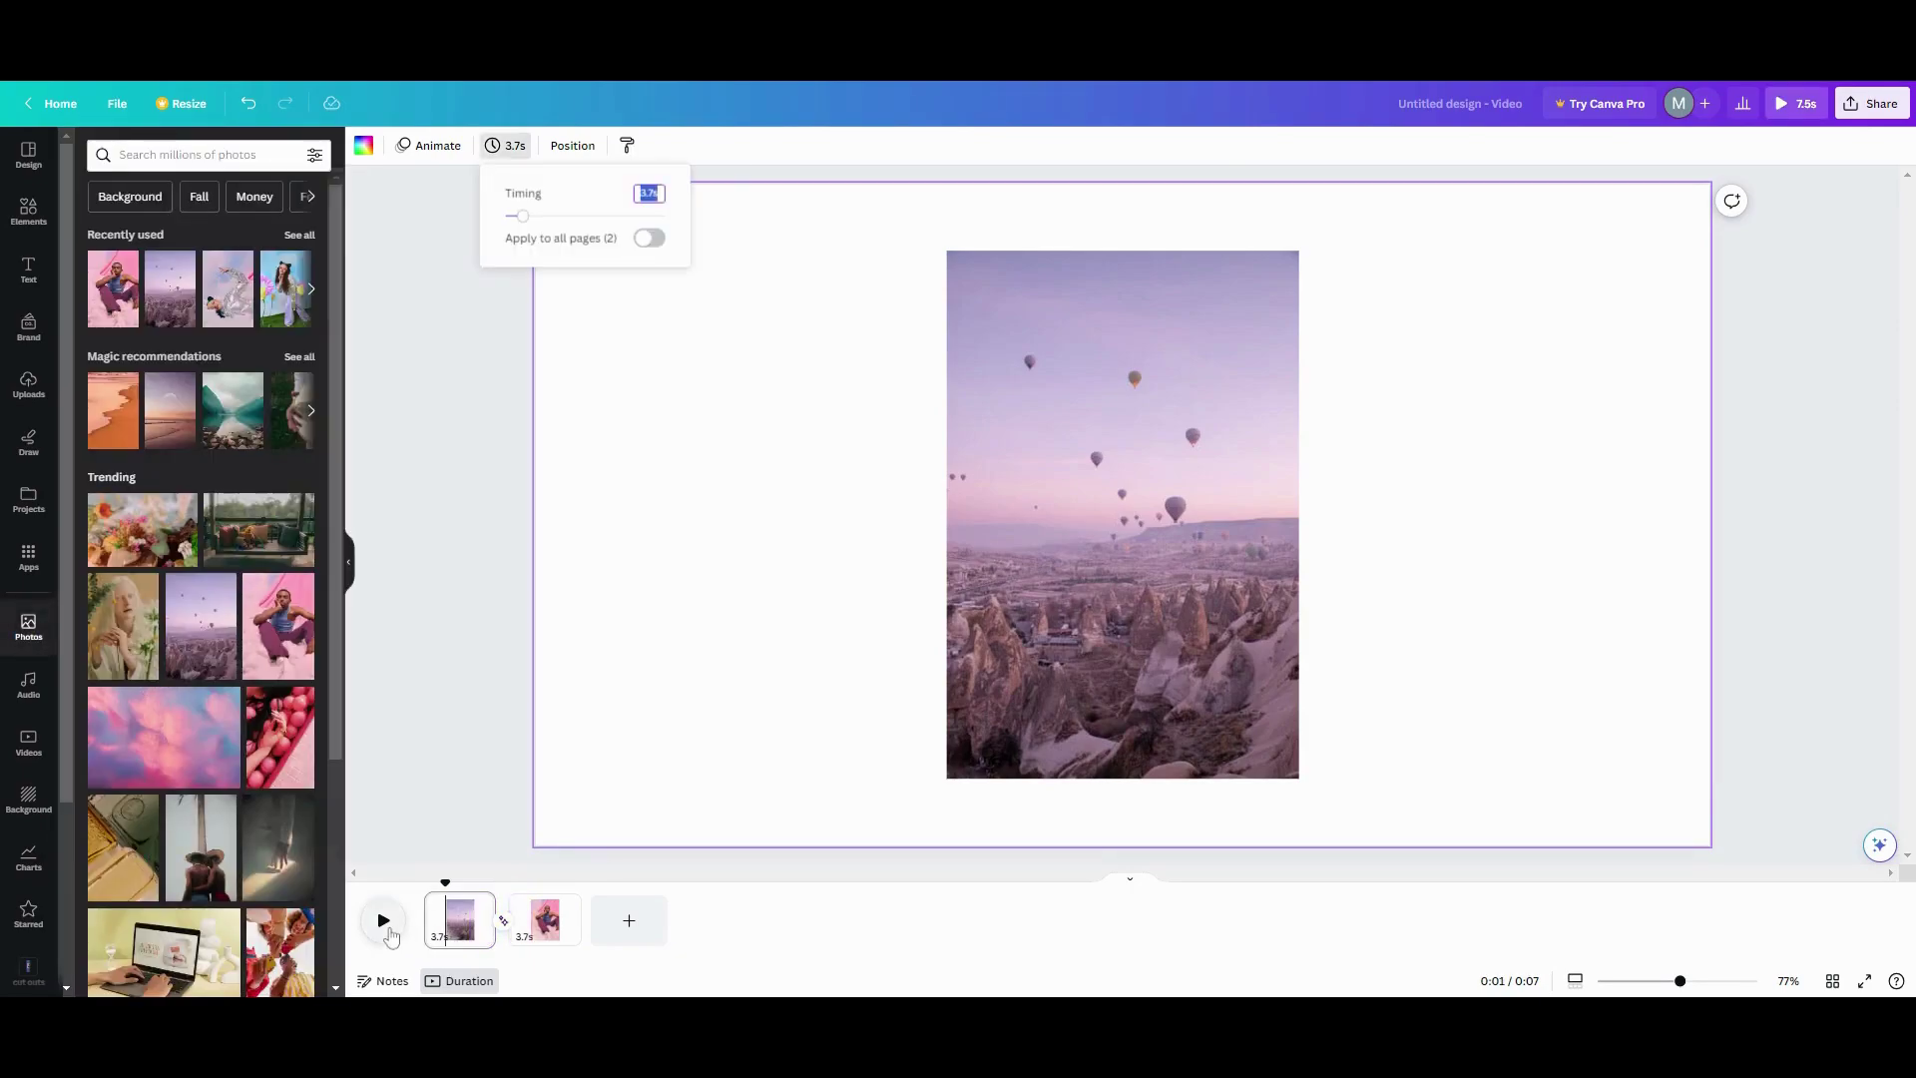
pyautogui.click(384, 920)
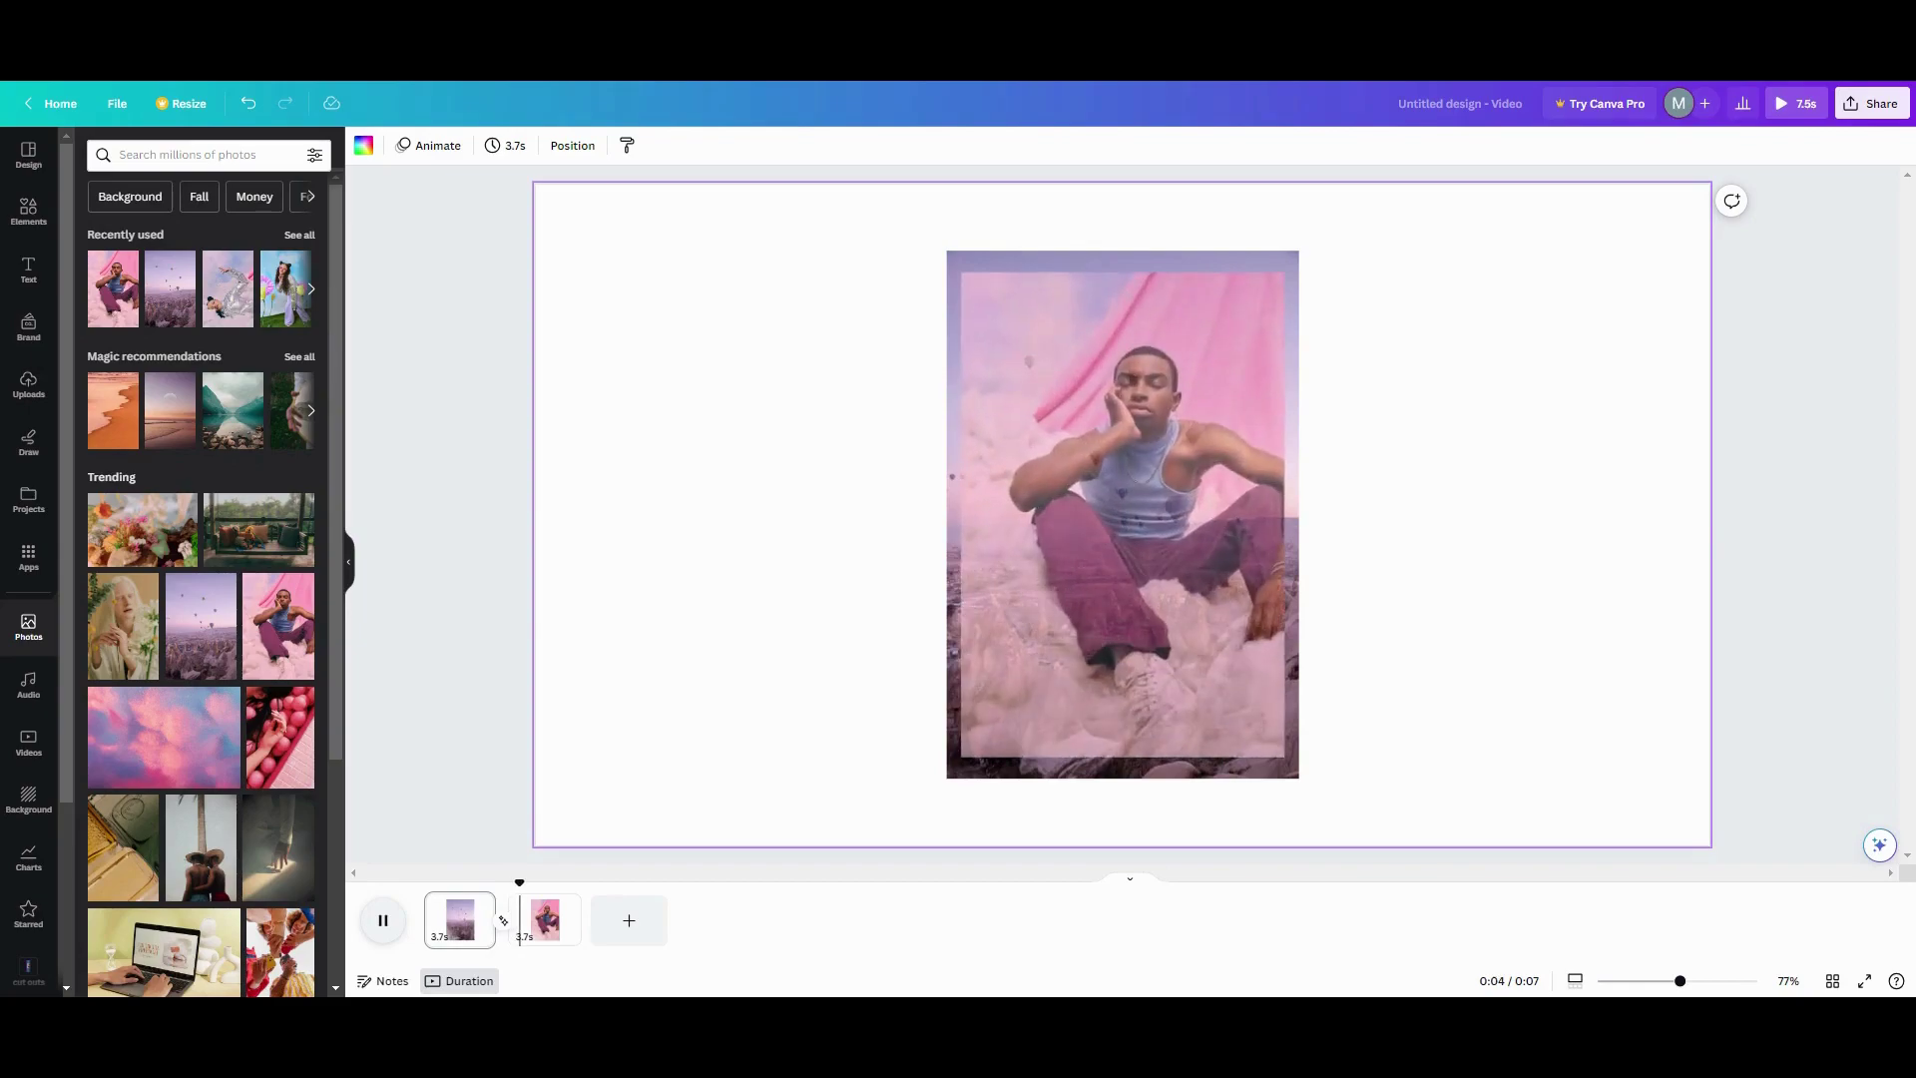
pyautogui.click(383, 920)
# - Add the photo of the hand among pink balls to the second page and shrink it to a small thumbnail near the centre
pyautogui.scroll(-2, 253, 702)
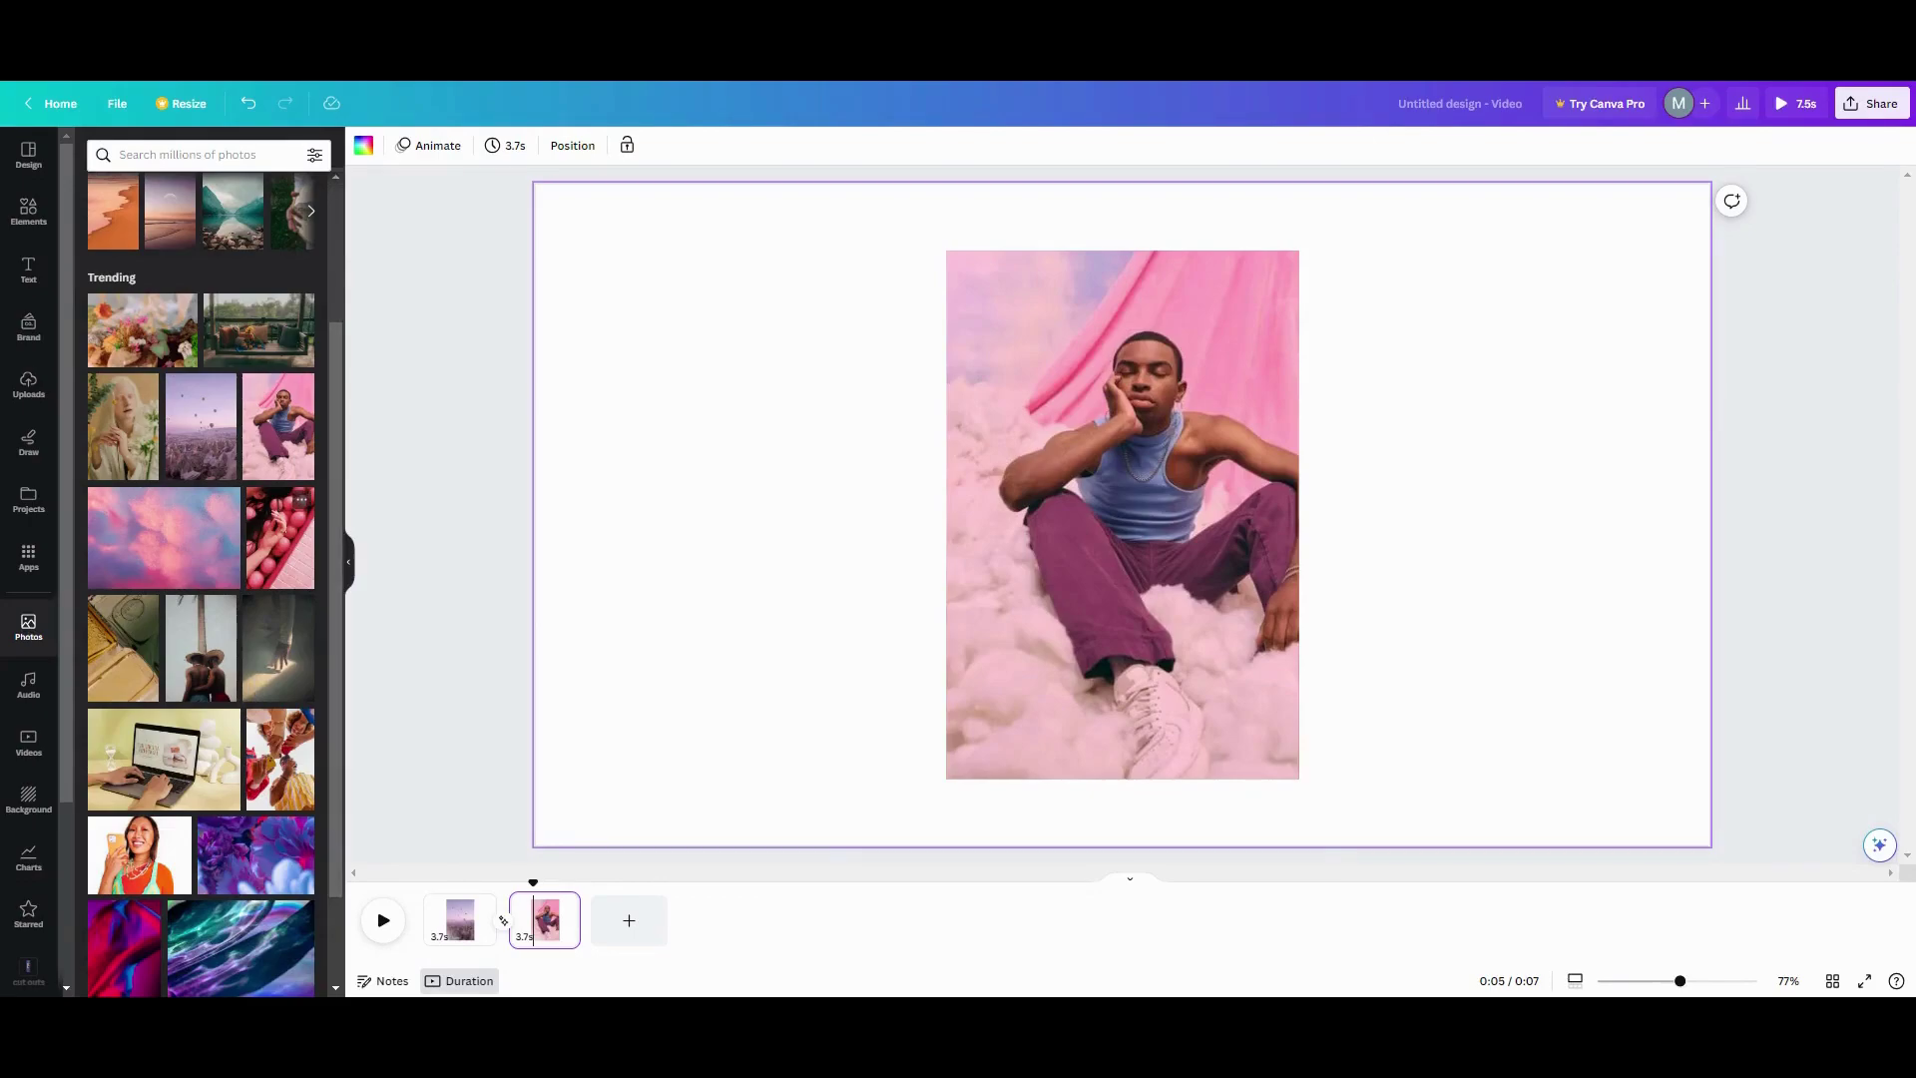
pyautogui.click(279, 552)
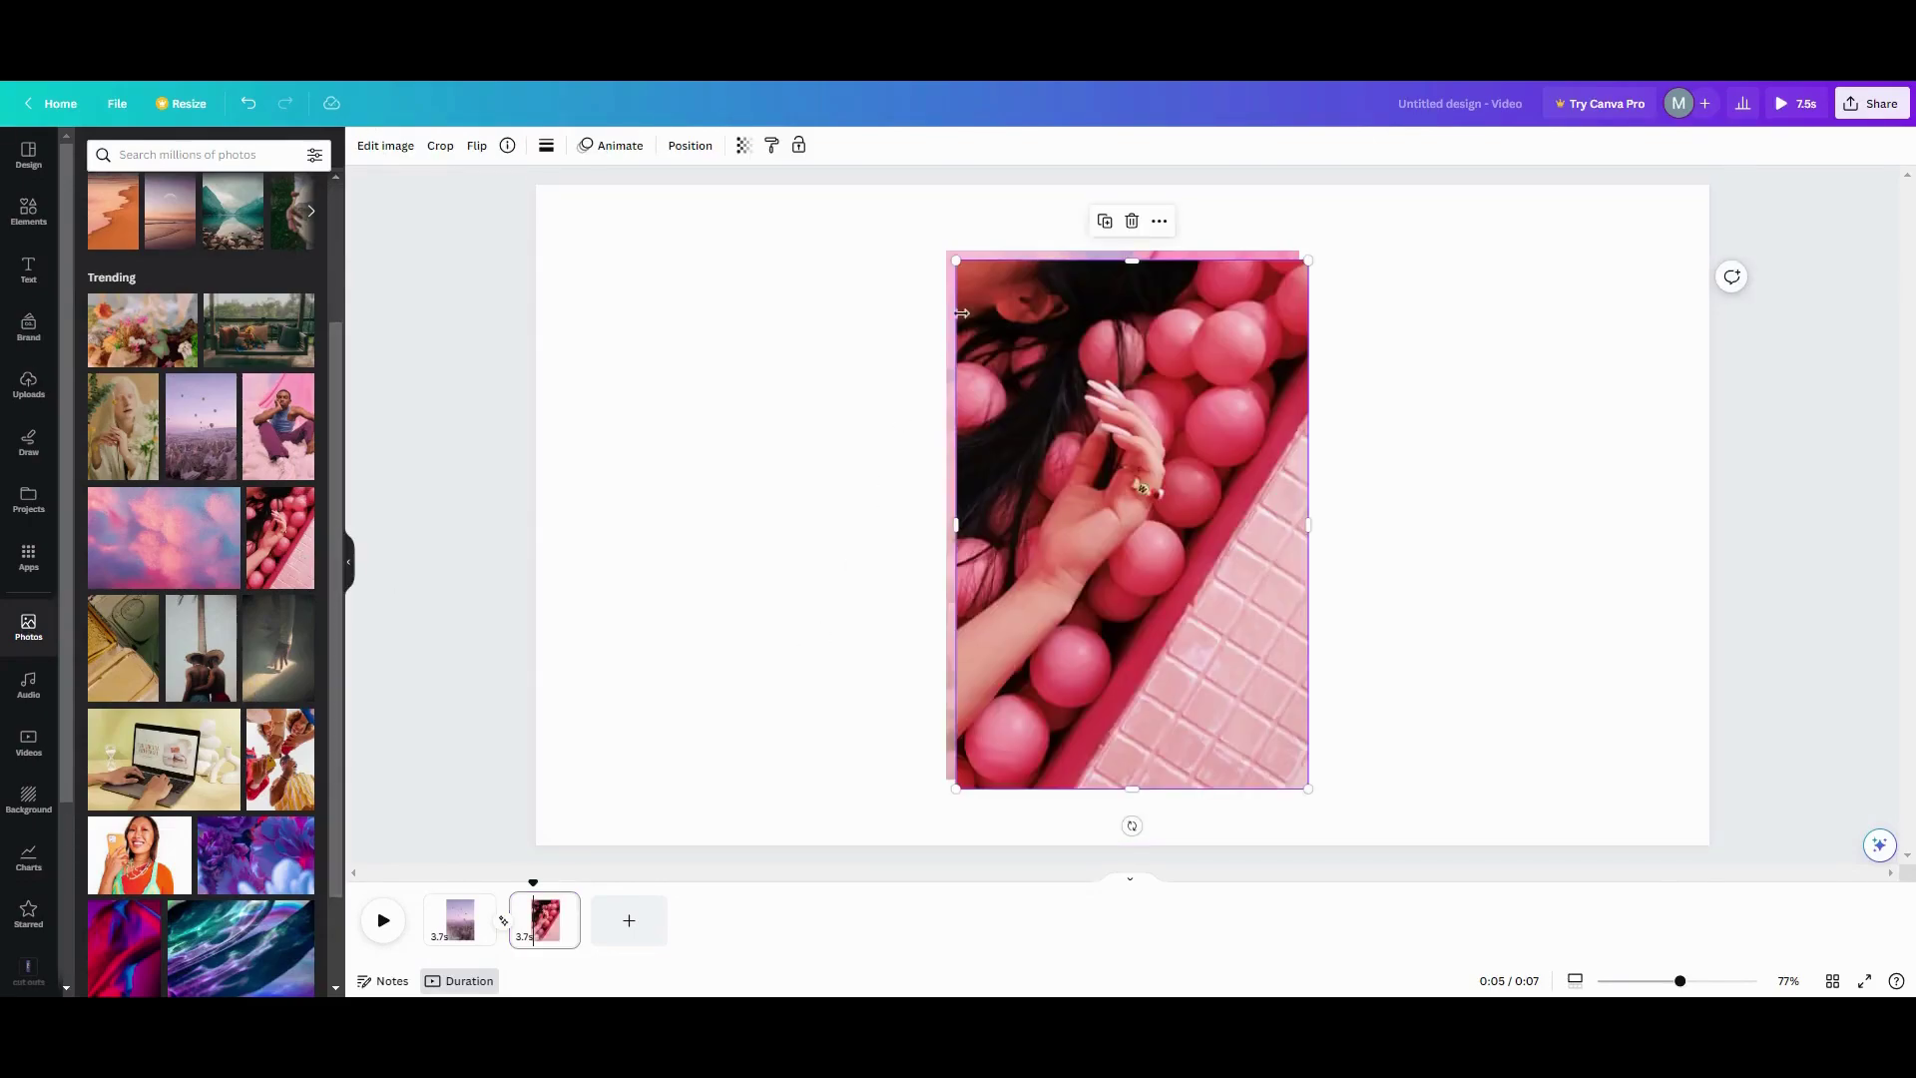
pyautogui.moveTo(960, 262); pyautogui.dragTo(1139, 520)
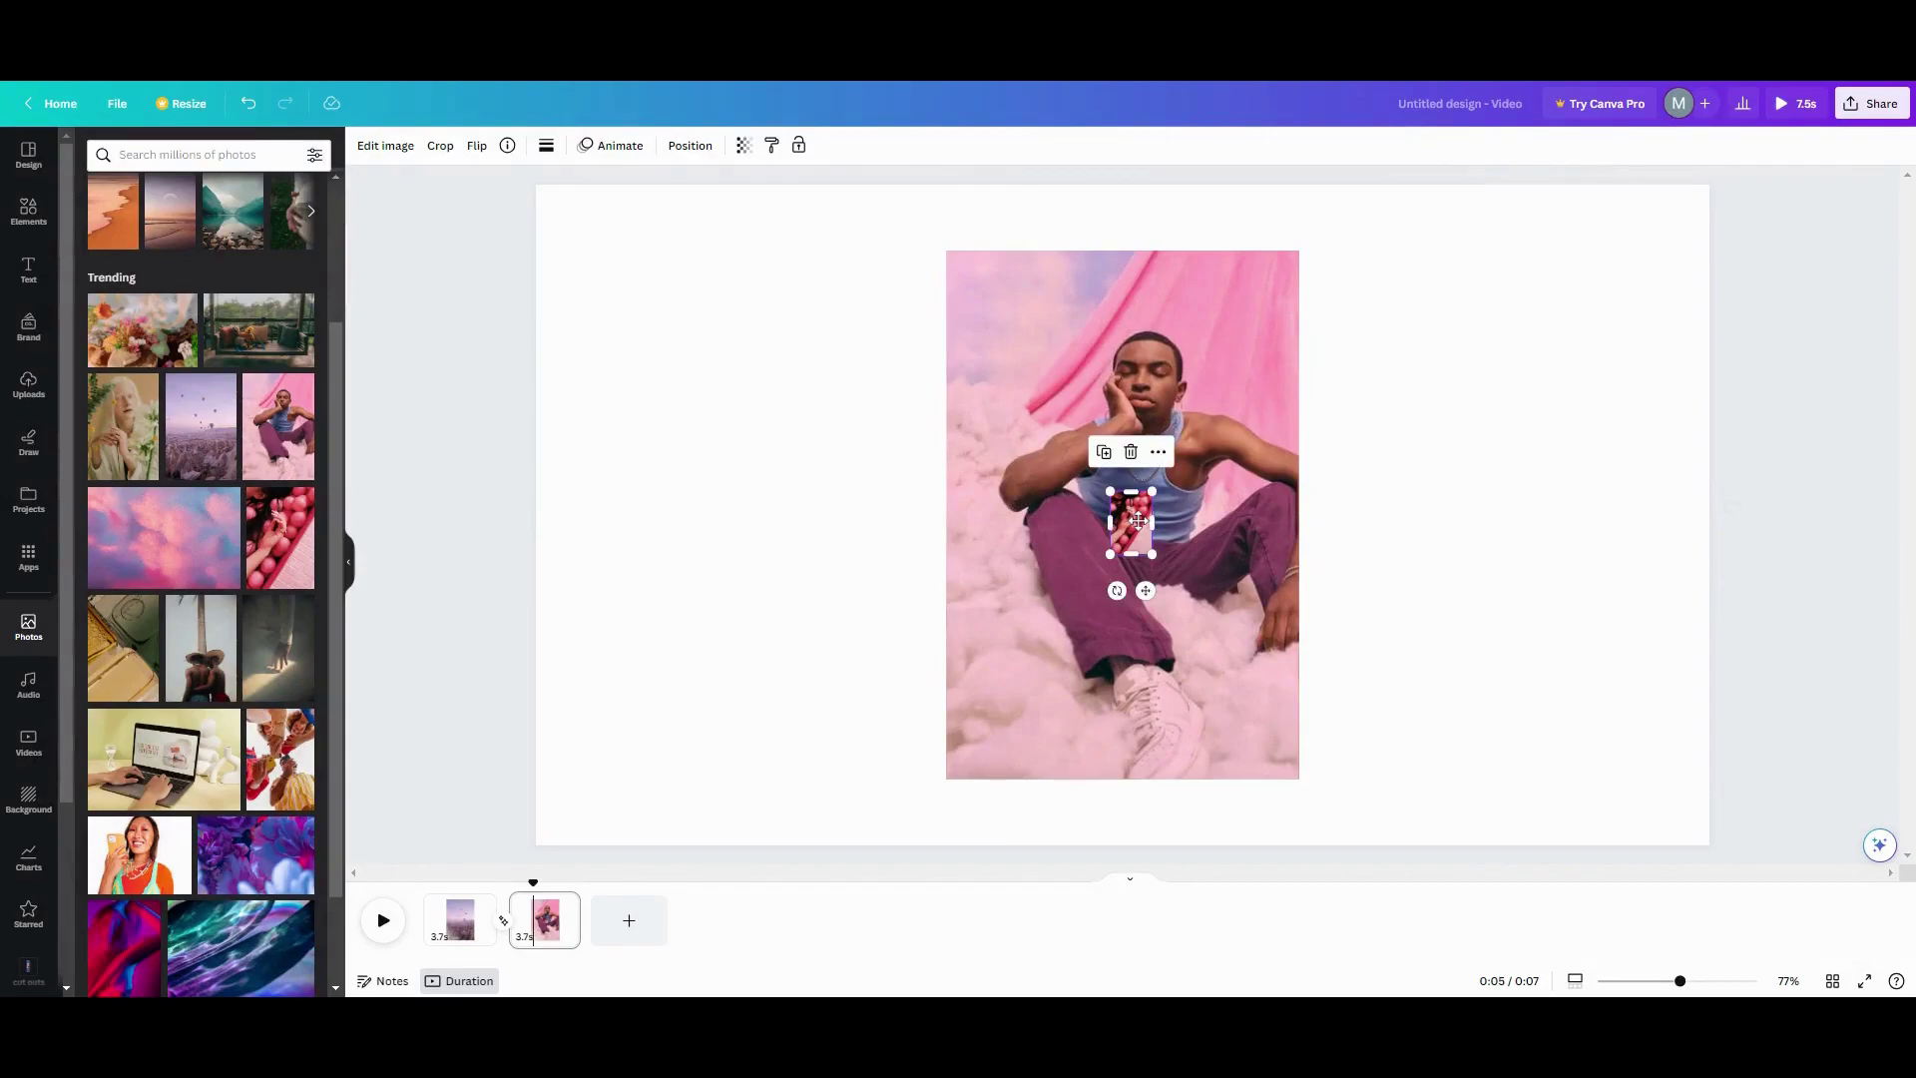
# - Set the pink-ball thumbnail's transparency to 0 and duplicate the second page
pyautogui.click(743, 147)
pyautogui.moveTo(747, 221); pyautogui.dragTo(579, 223)
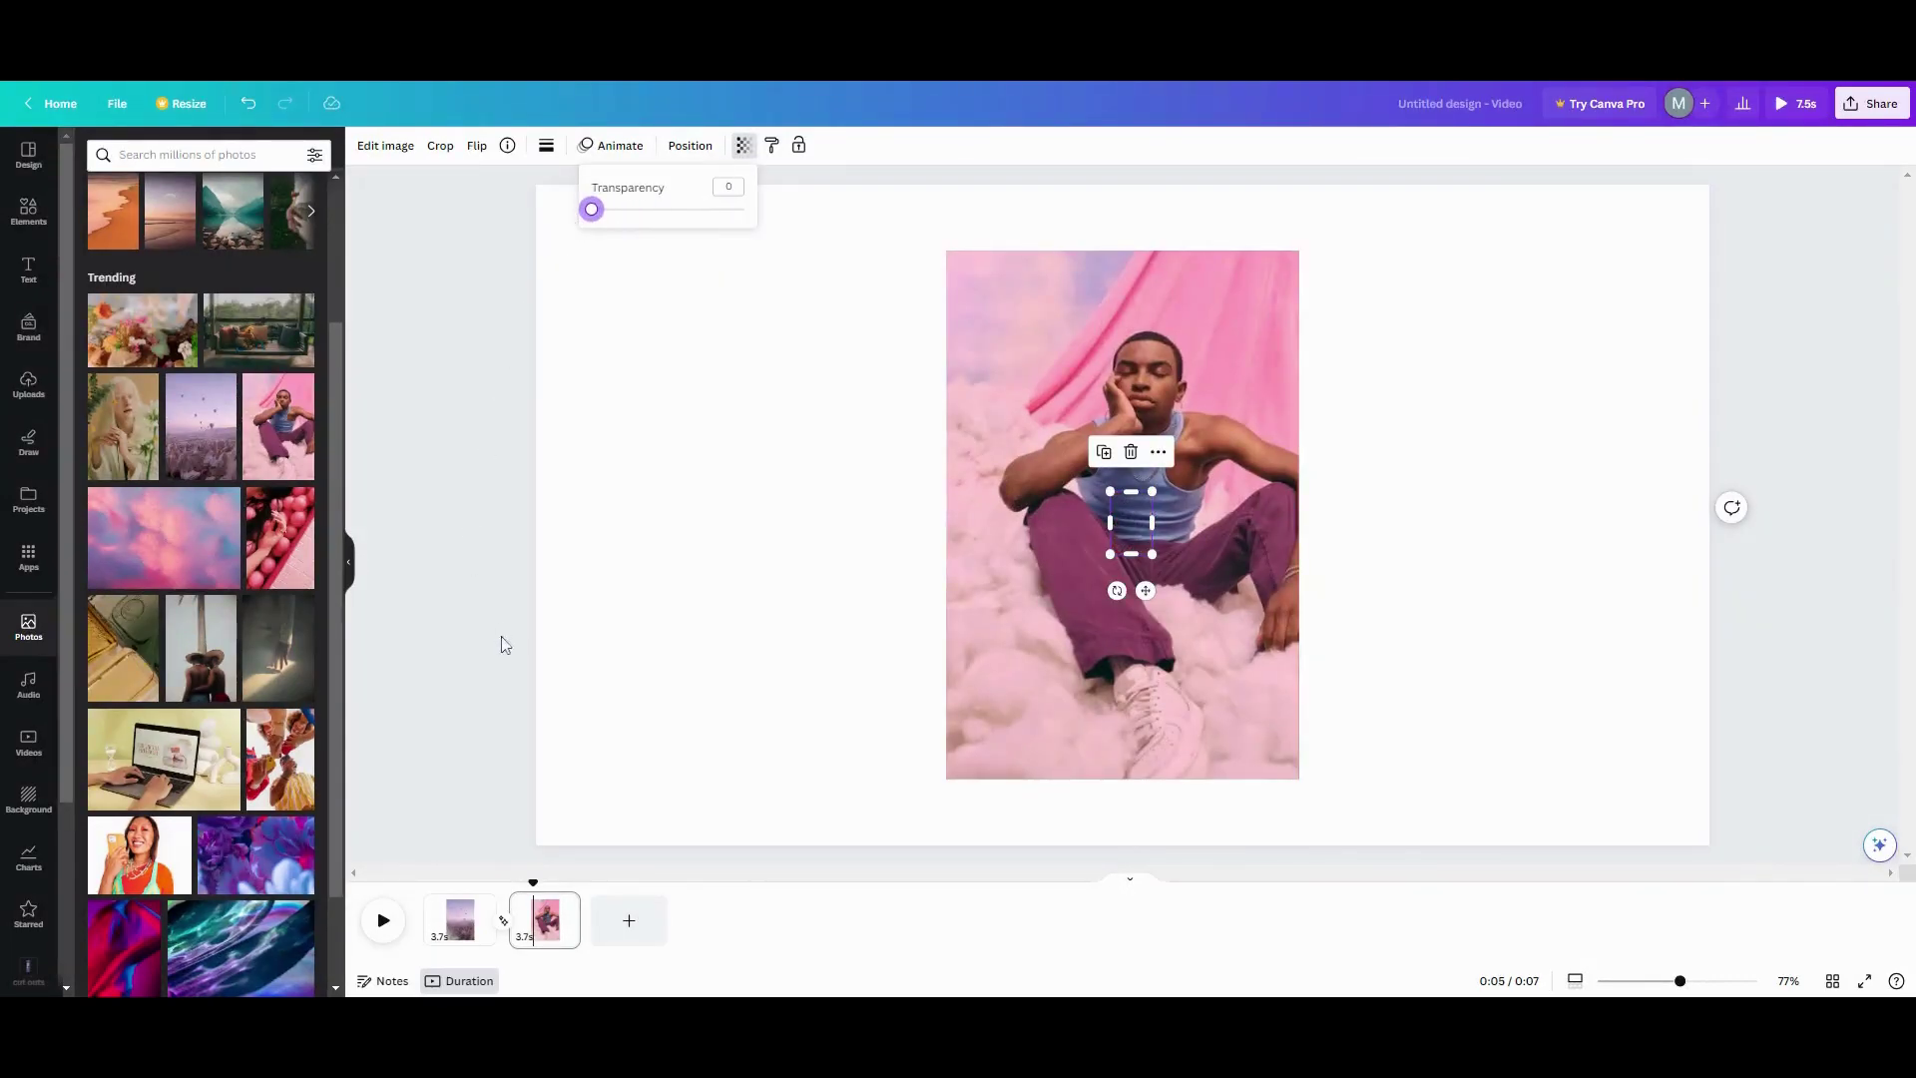
pyautogui.click(571, 910)
pyautogui.click(565, 905)
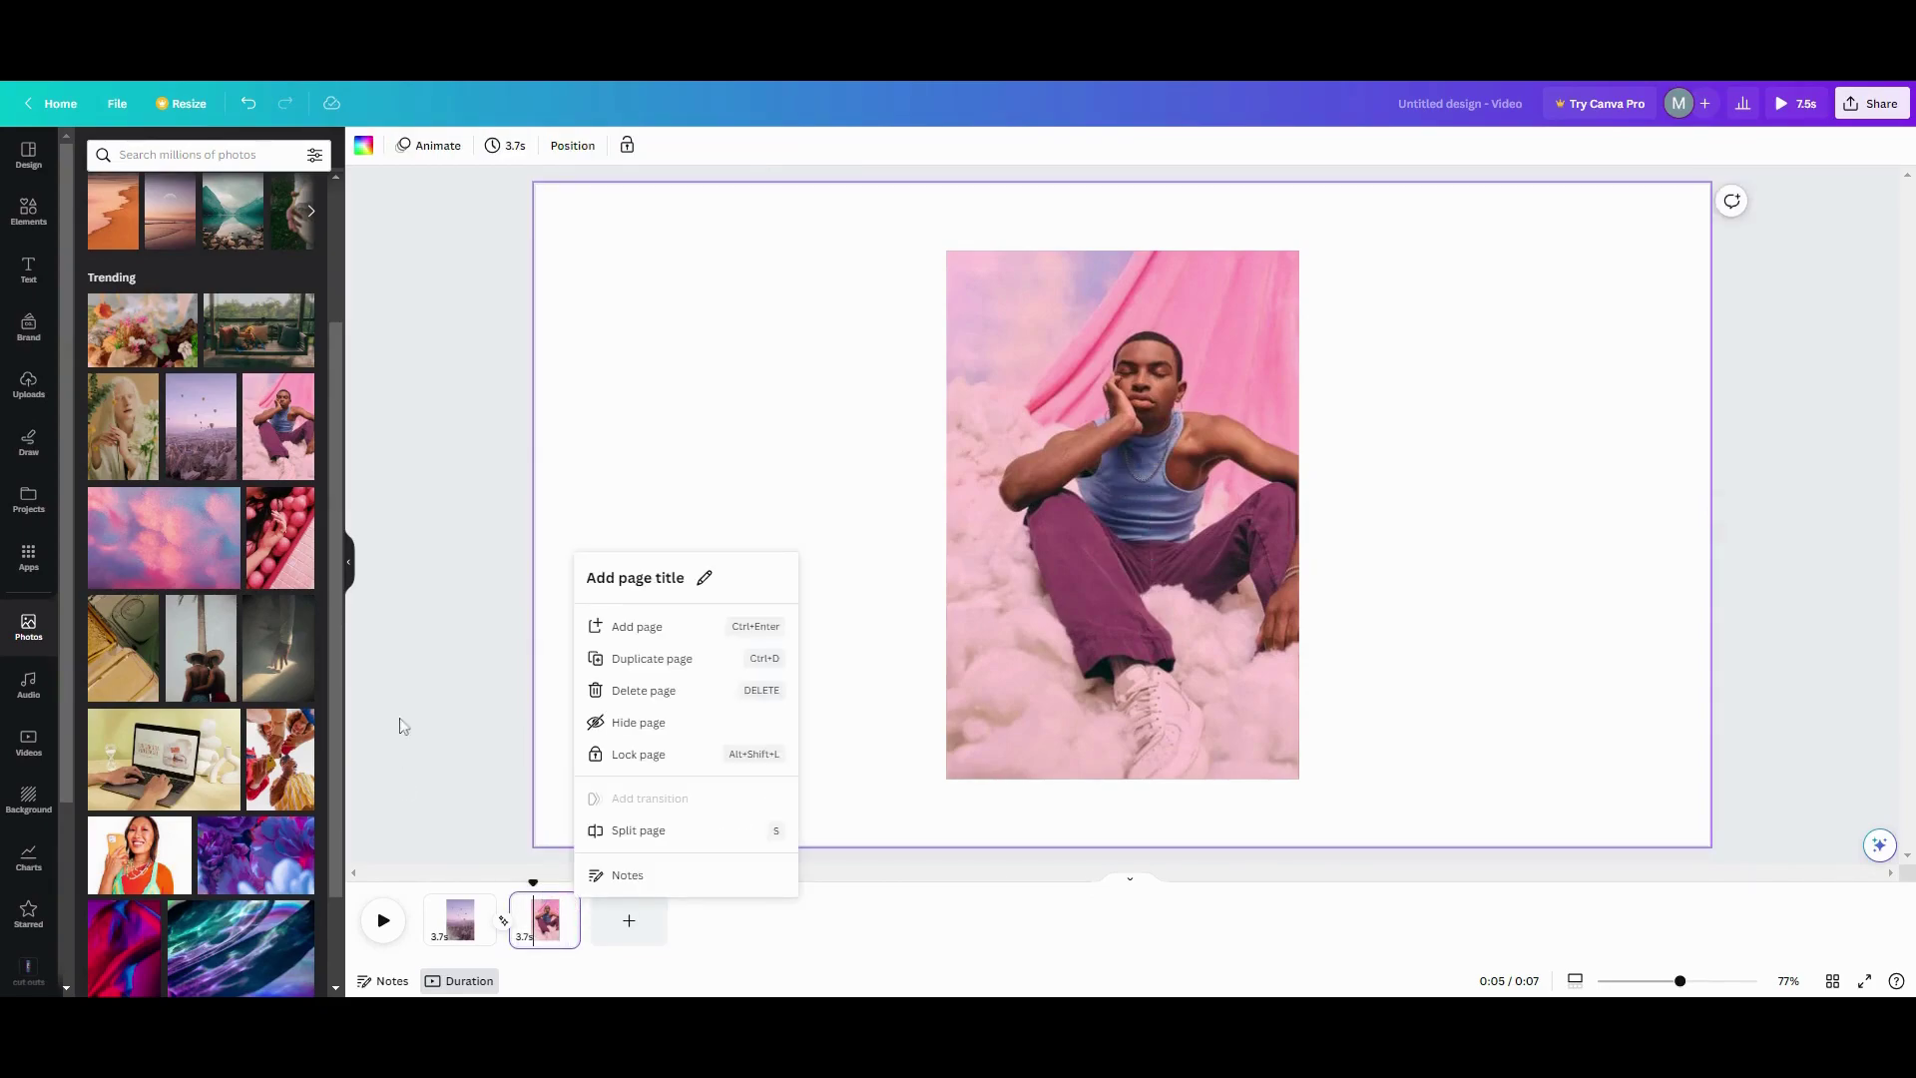
pyautogui.click(654, 661)
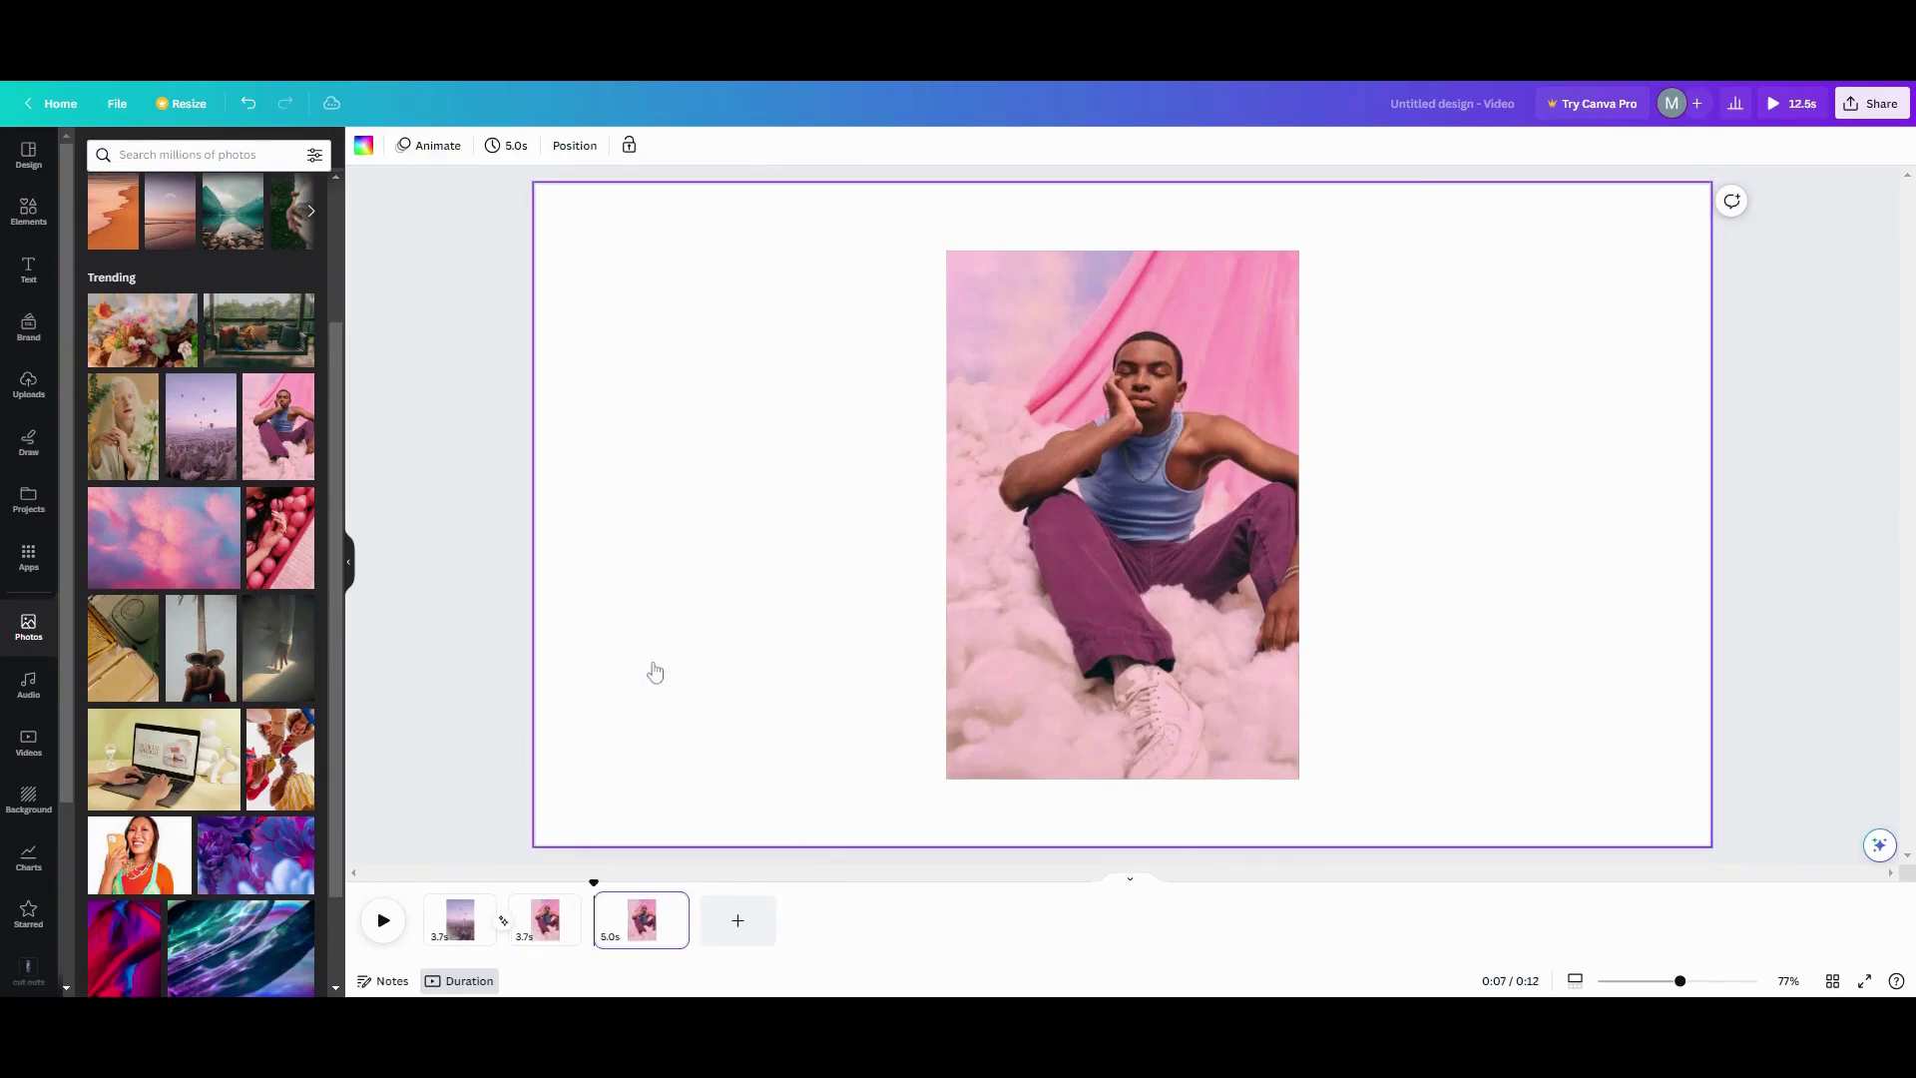
# - On the third page, set the pink-ball thumbnail's transparency to 100 and enlarge it to cover the photo of the man
pyautogui.click(647, 918)
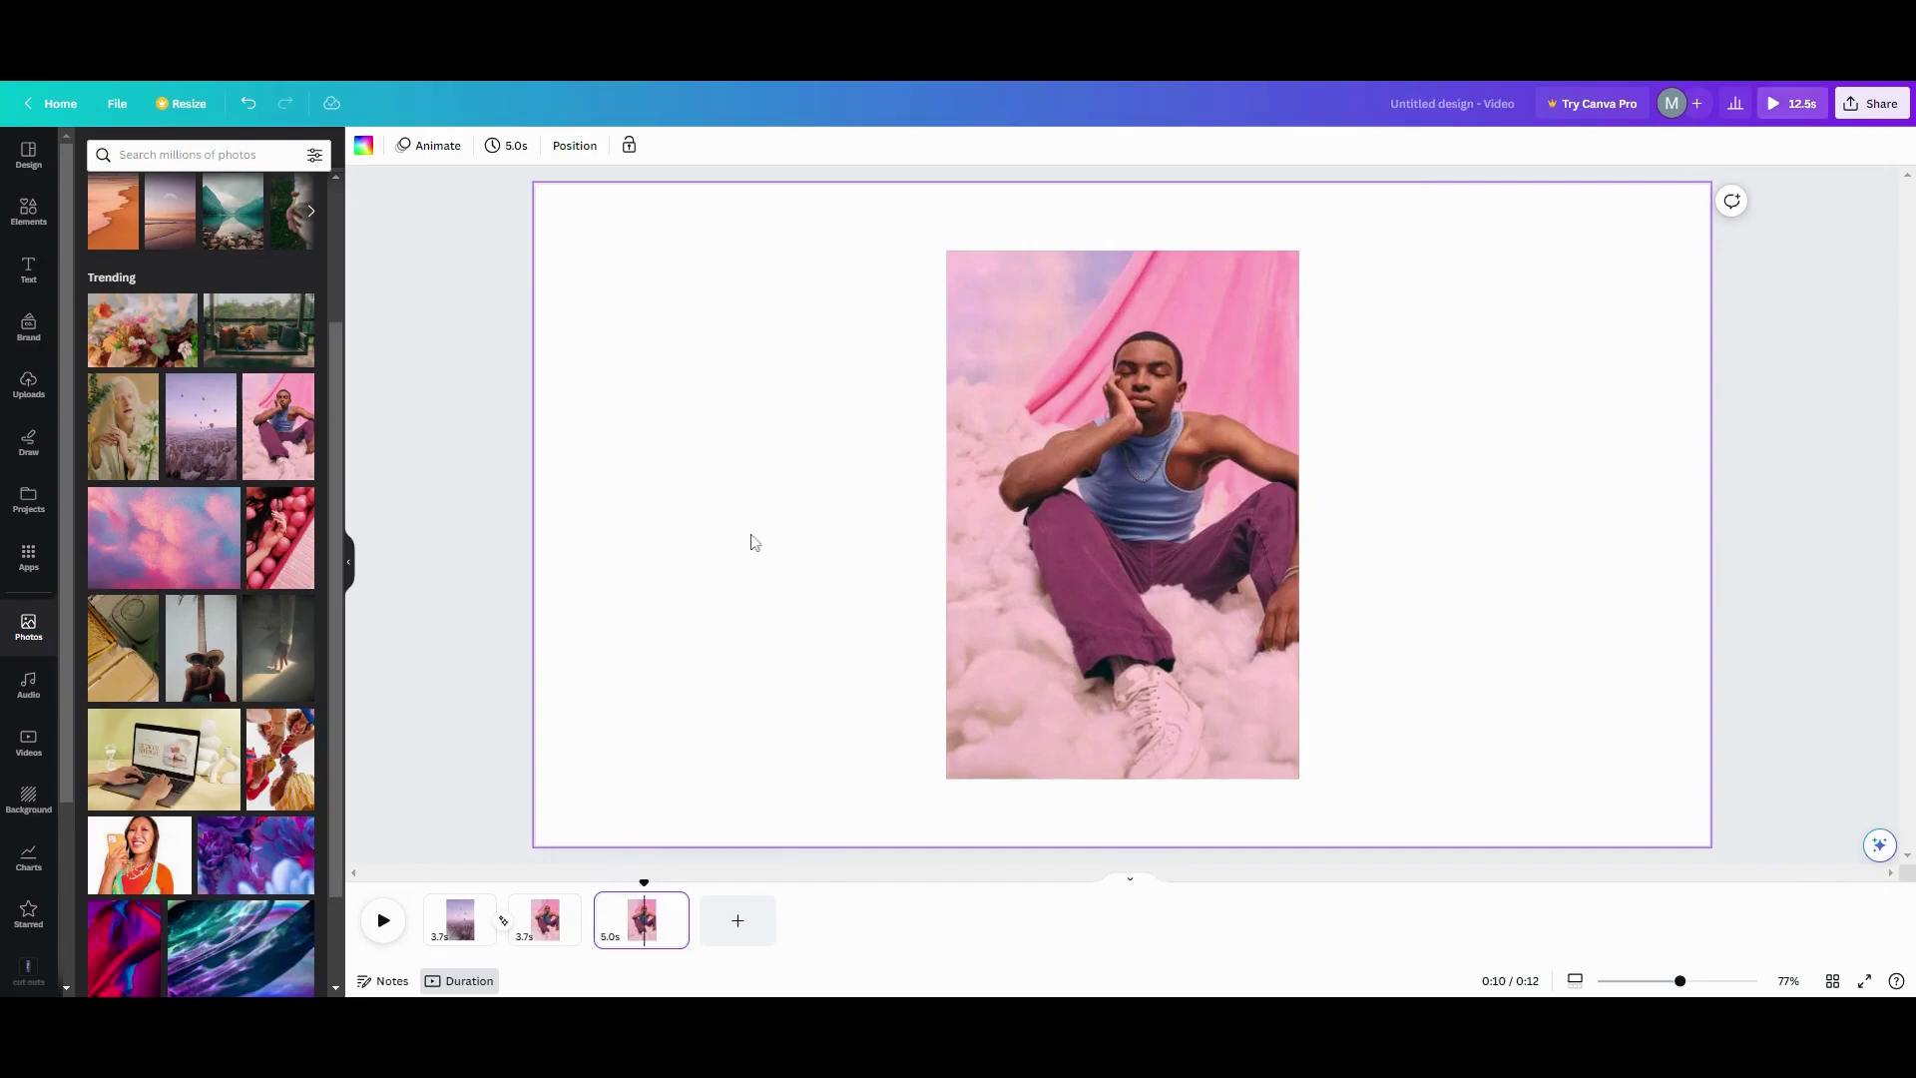
pyautogui.click(1138, 513)
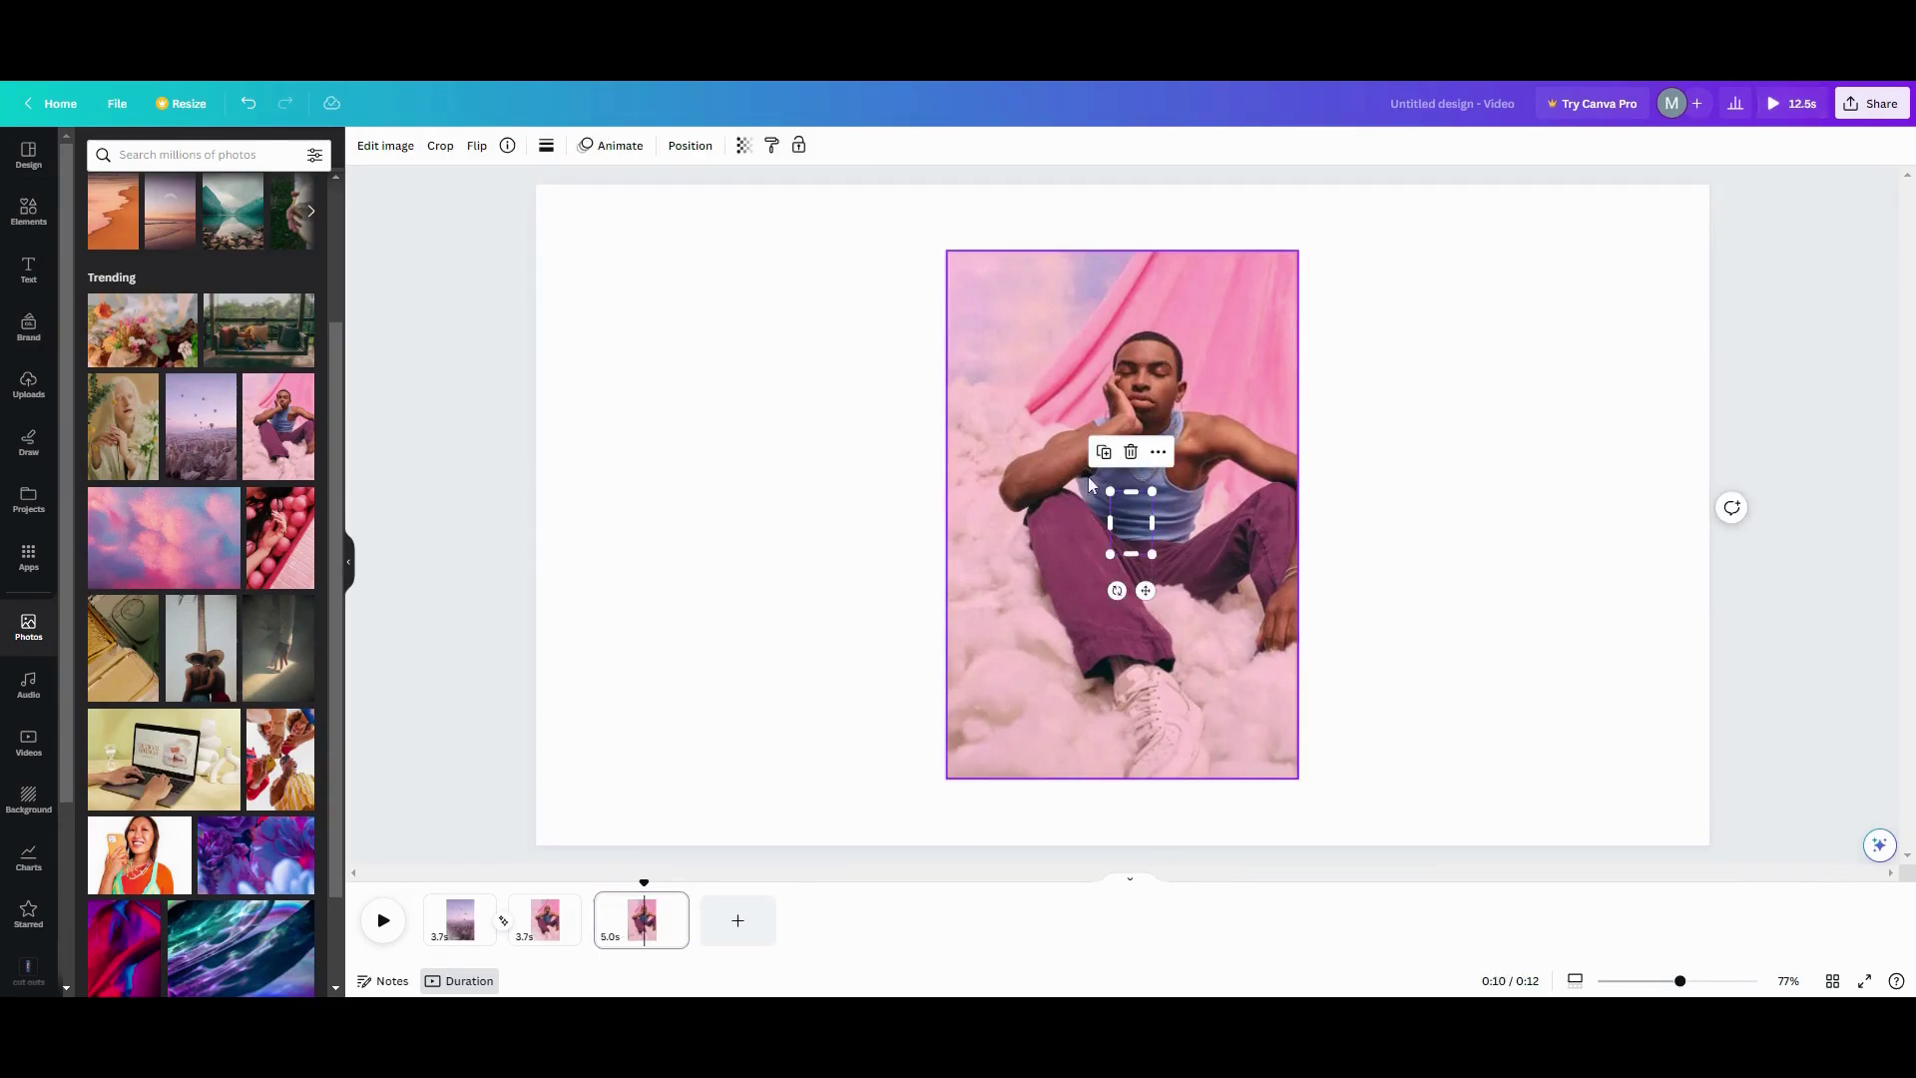
pyautogui.click(743, 145)
pyautogui.moveTo(594, 216); pyautogui.dragTo(750, 214)
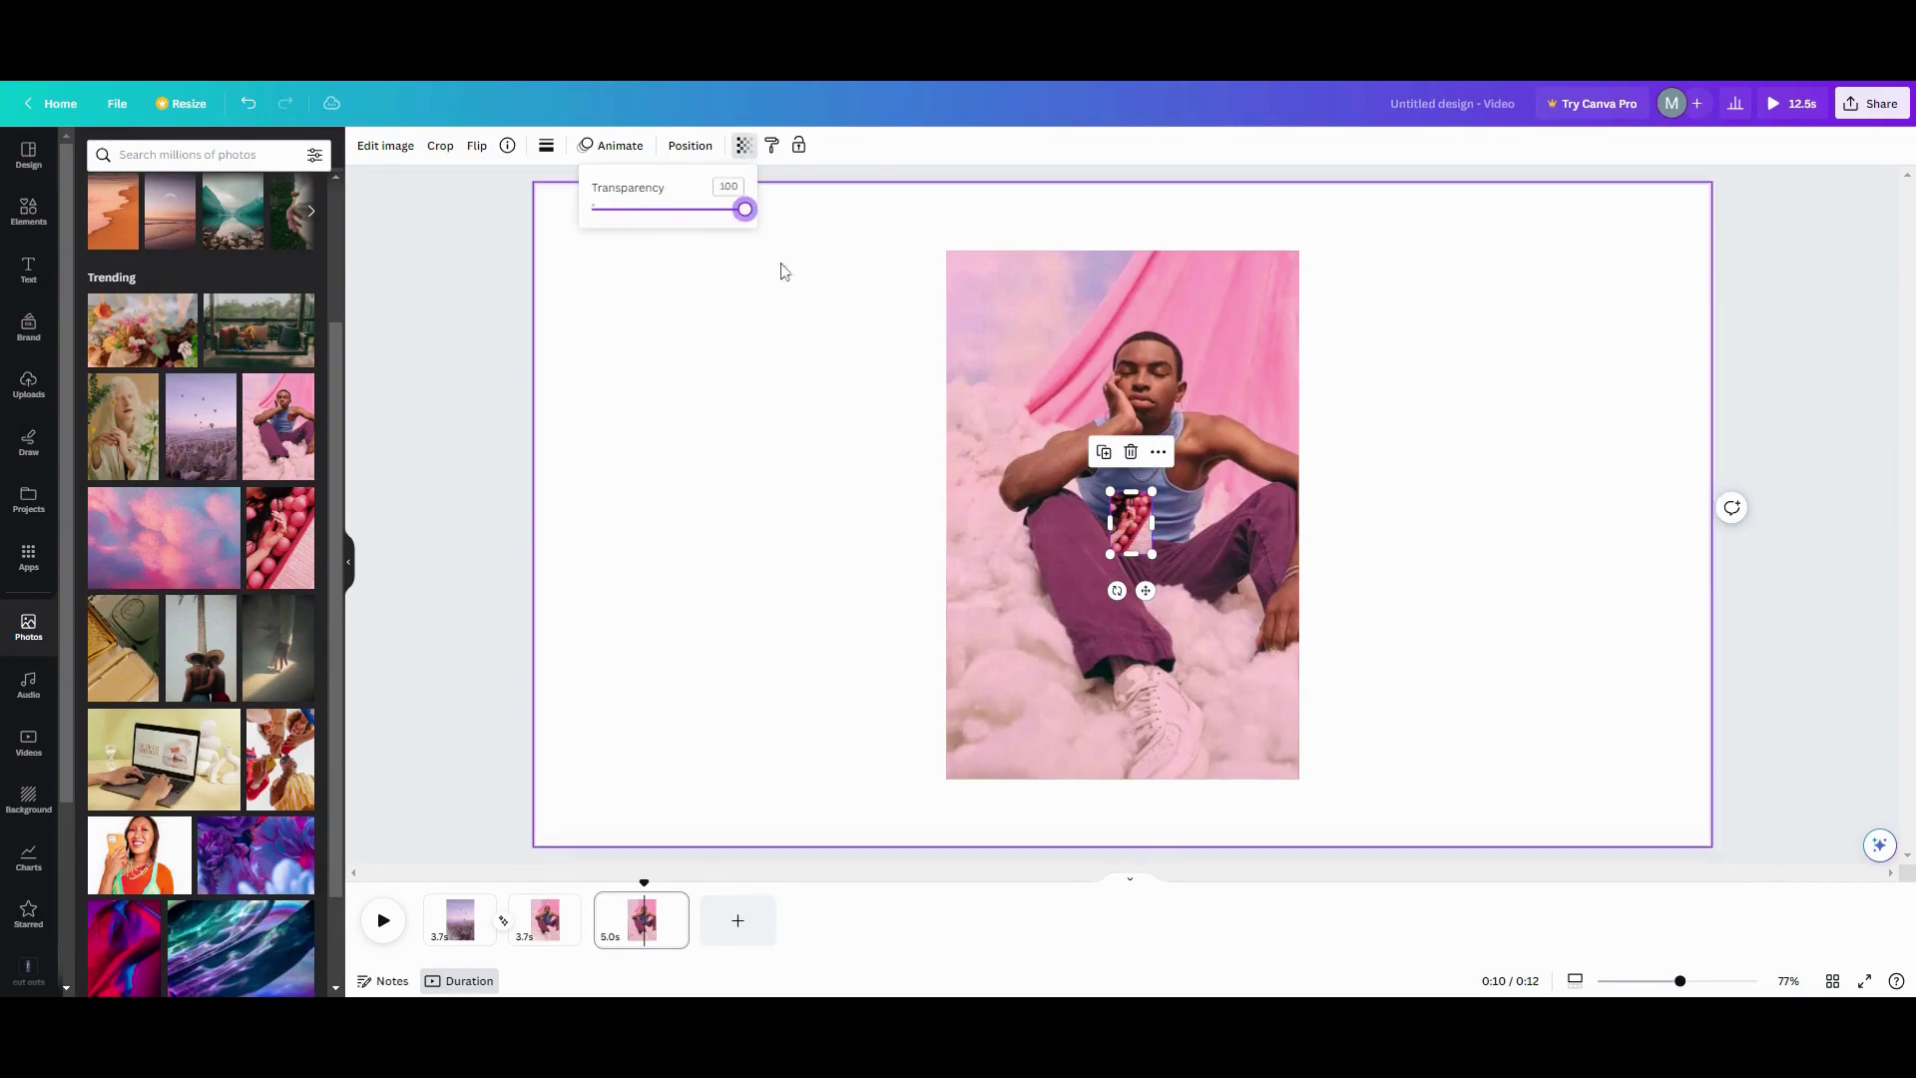
pyautogui.click(1151, 494)
pyautogui.moveTo(1153, 493); pyautogui.dragTo(1351, 283)
pyautogui.moveTo(1110, 553); pyautogui.dragTo(896, 732)
pyautogui.moveTo(1038, 627); pyautogui.dragTo(1024, 627)
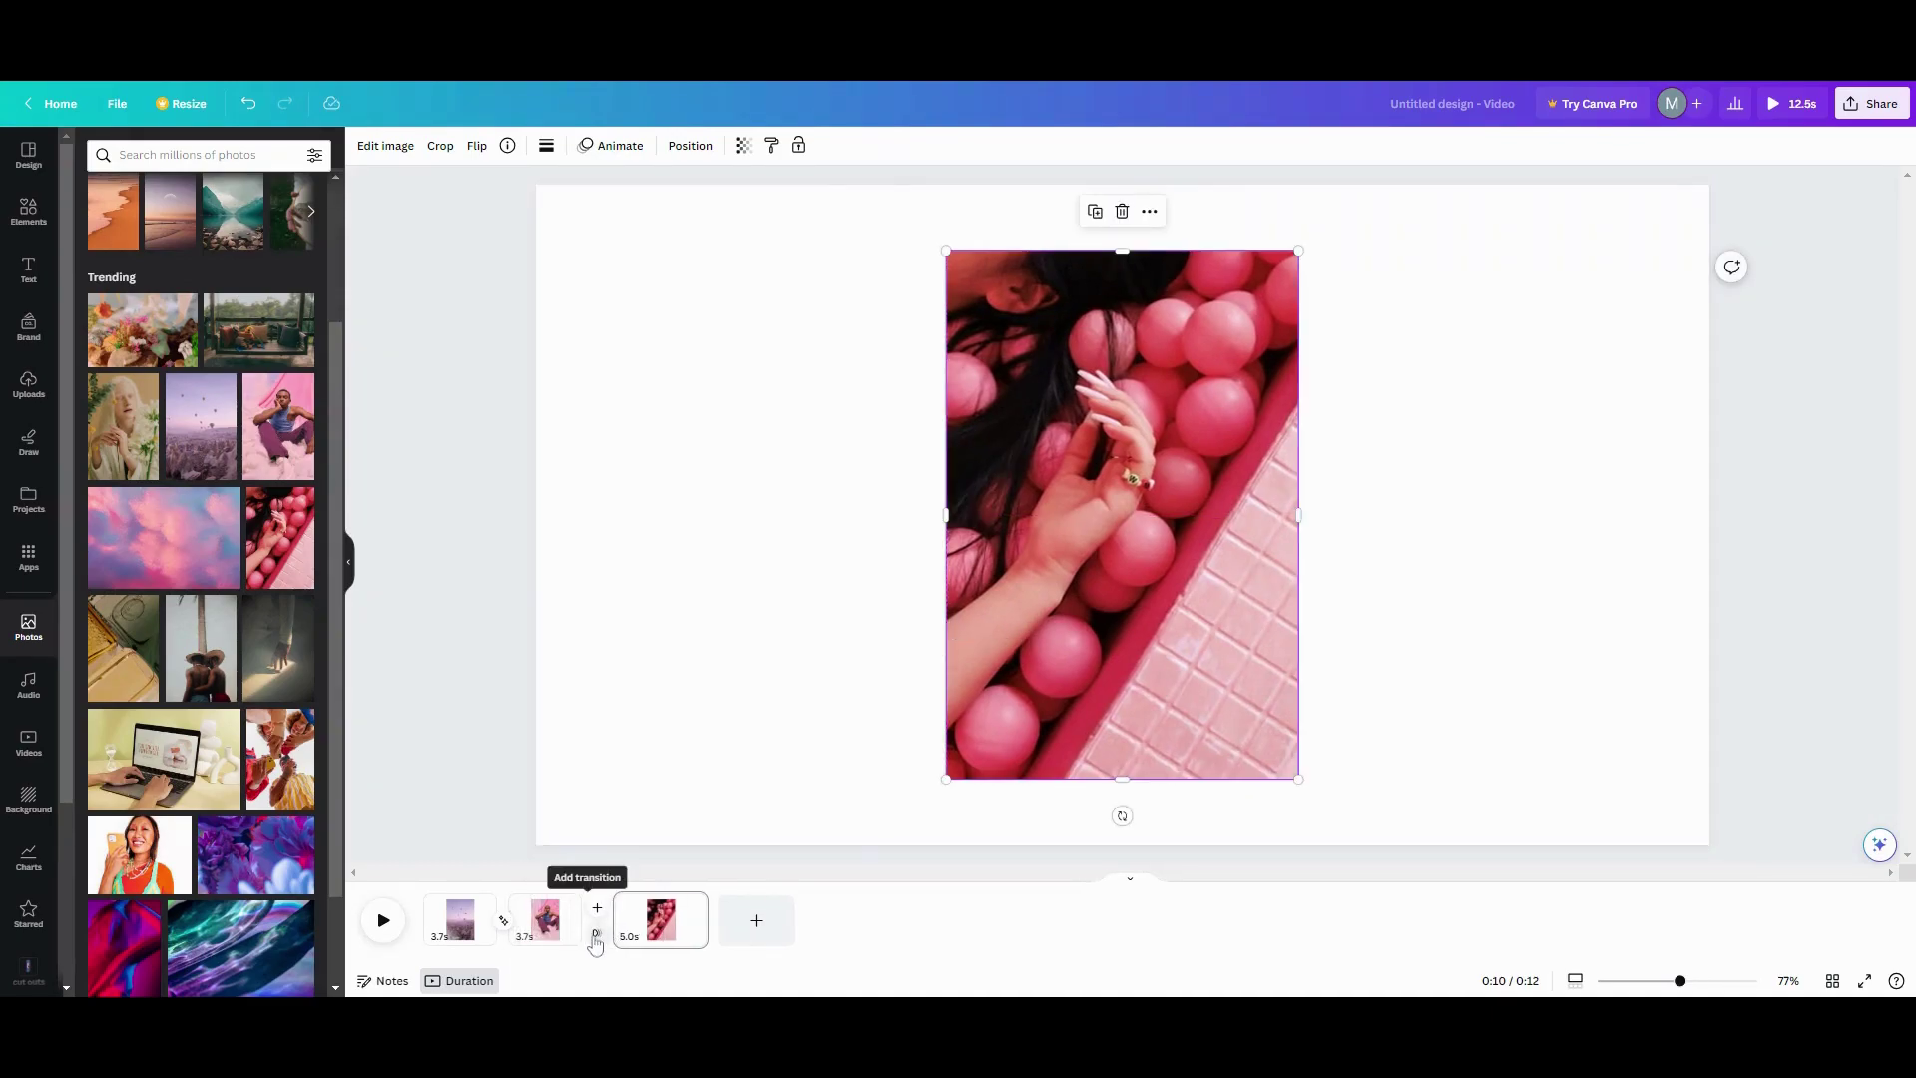
# - Add a 2.5-second Match & Move transition between the second and third pages and play the result
pyautogui.click(594, 936)
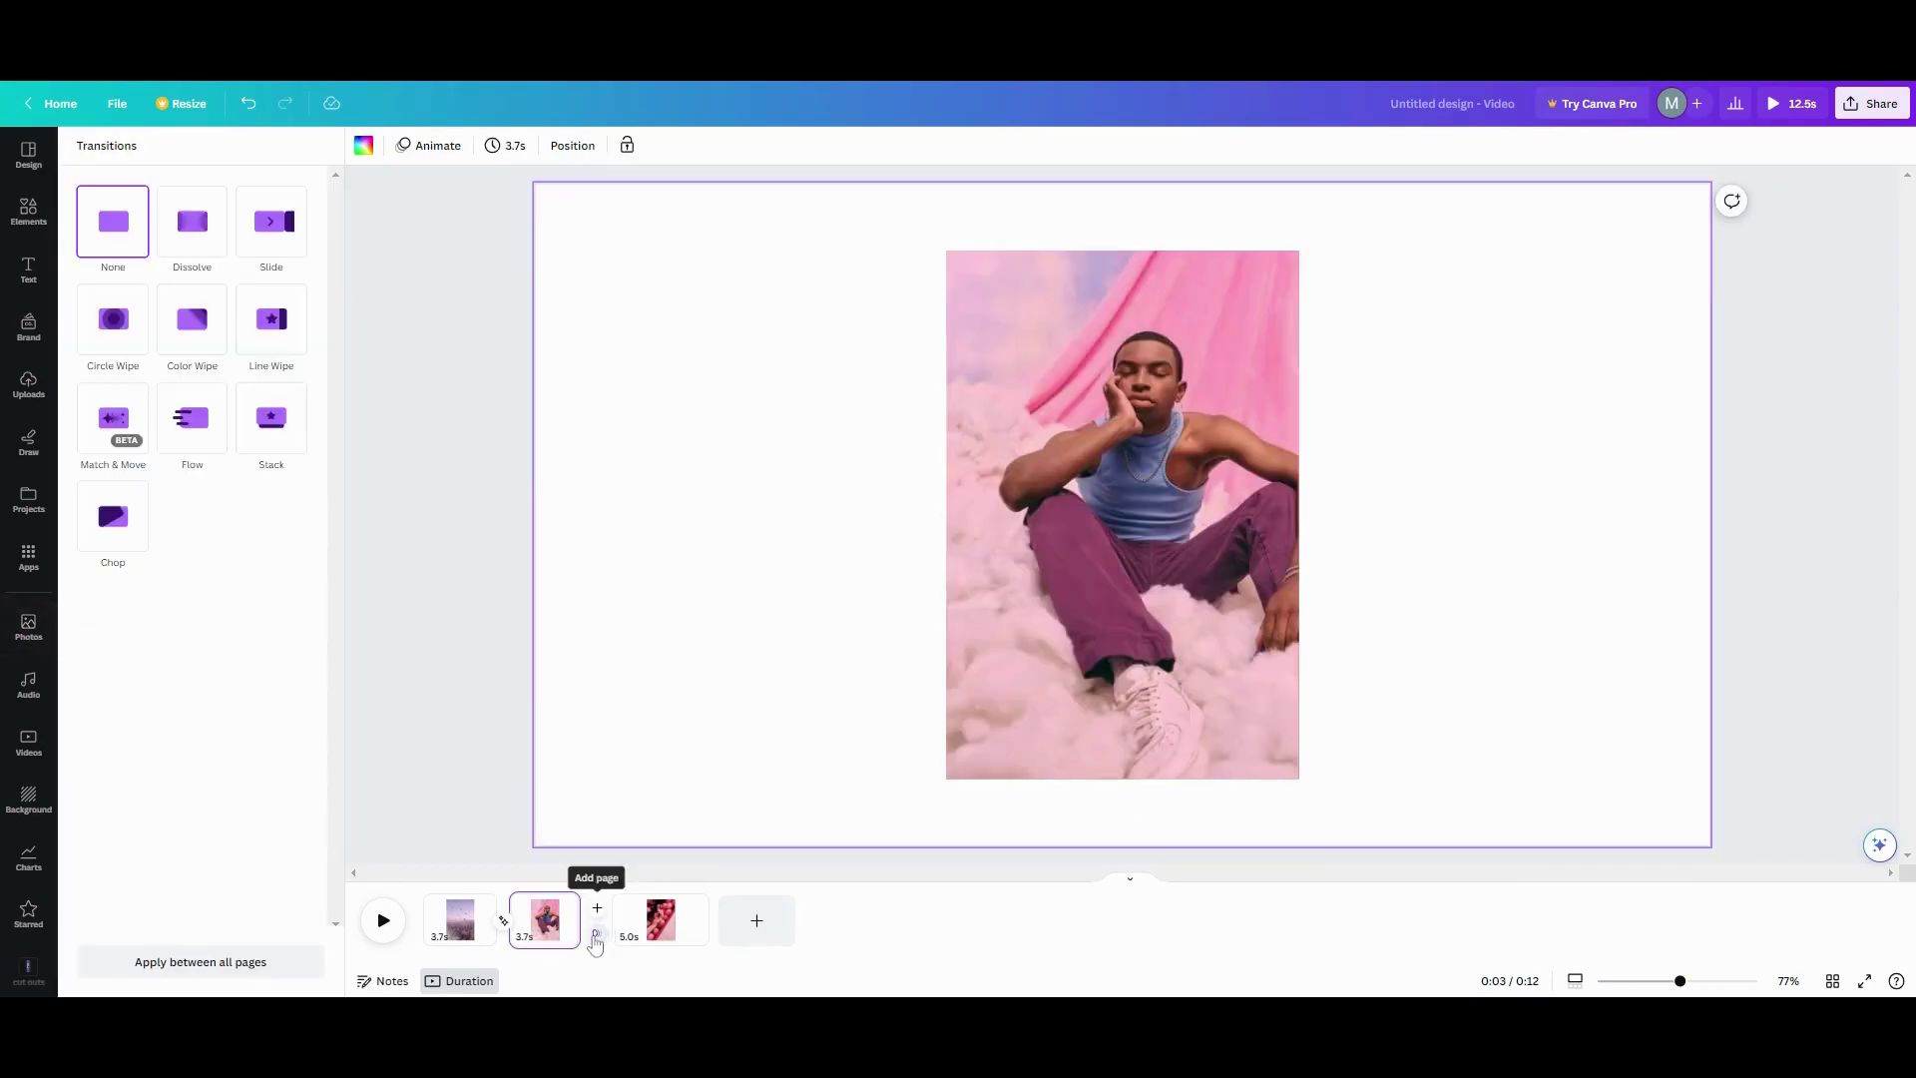
pyautogui.click(123, 436)
pyautogui.moveTo(116, 533); pyautogui.dragTo(363, 573)
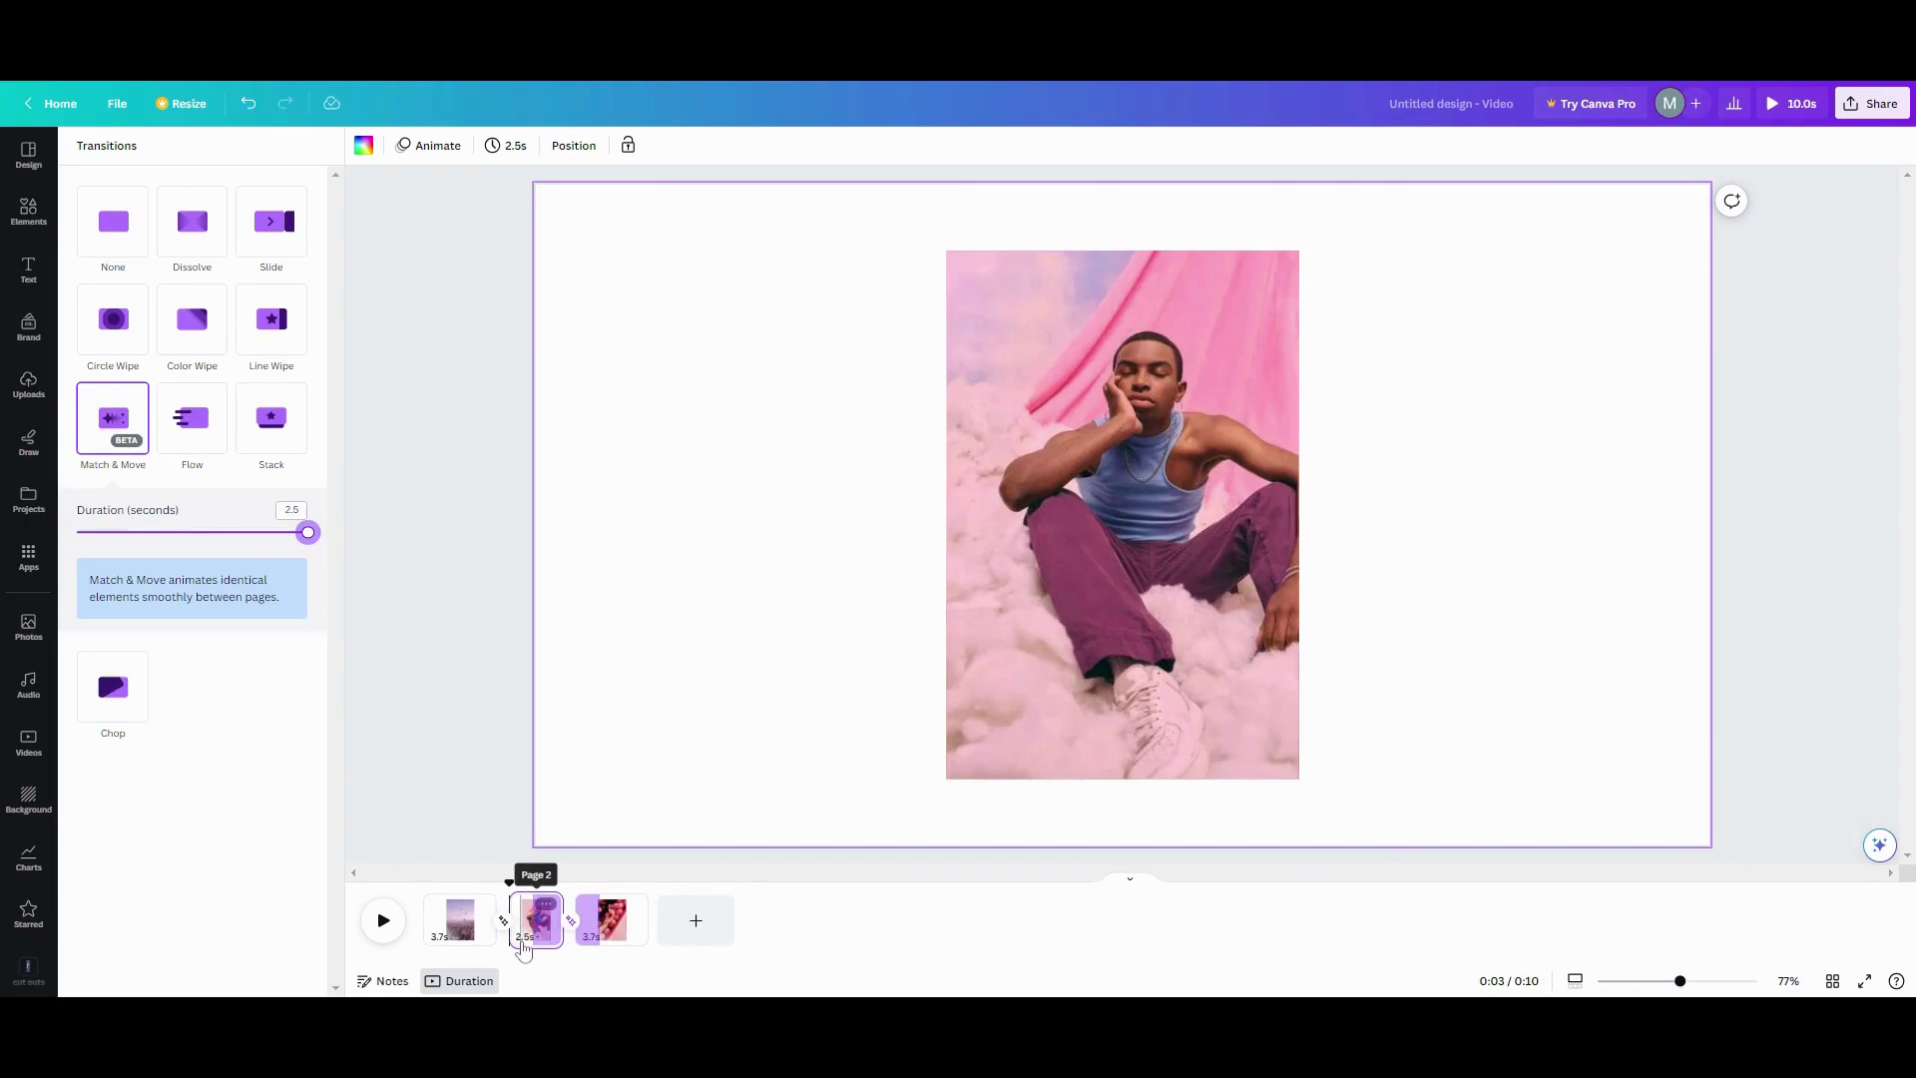
pyautogui.click(383, 921)
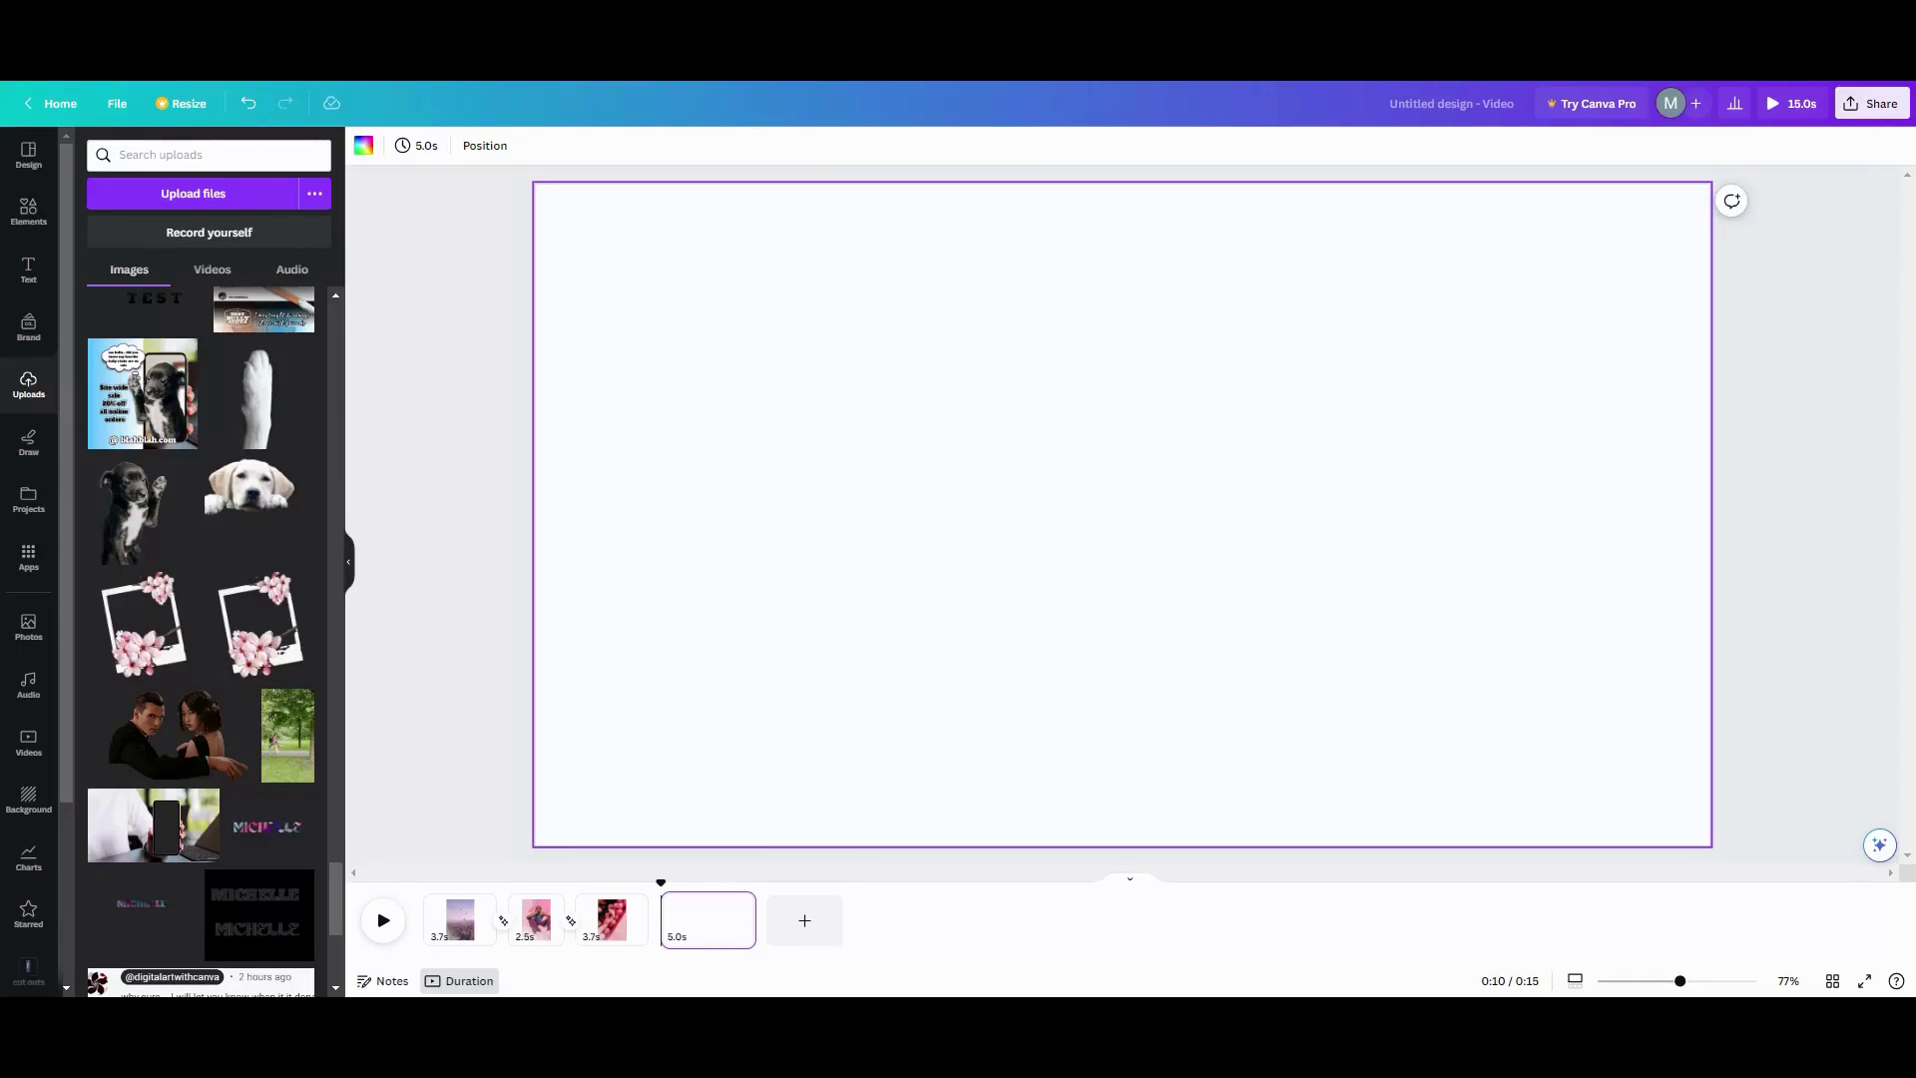
# - Insert the uploaded cherry-blossom polaroid frame on the blank fourth page, enlarged, over a linear gradient background from #cdffd8 to #94b9ff
pyautogui.click(143, 638)
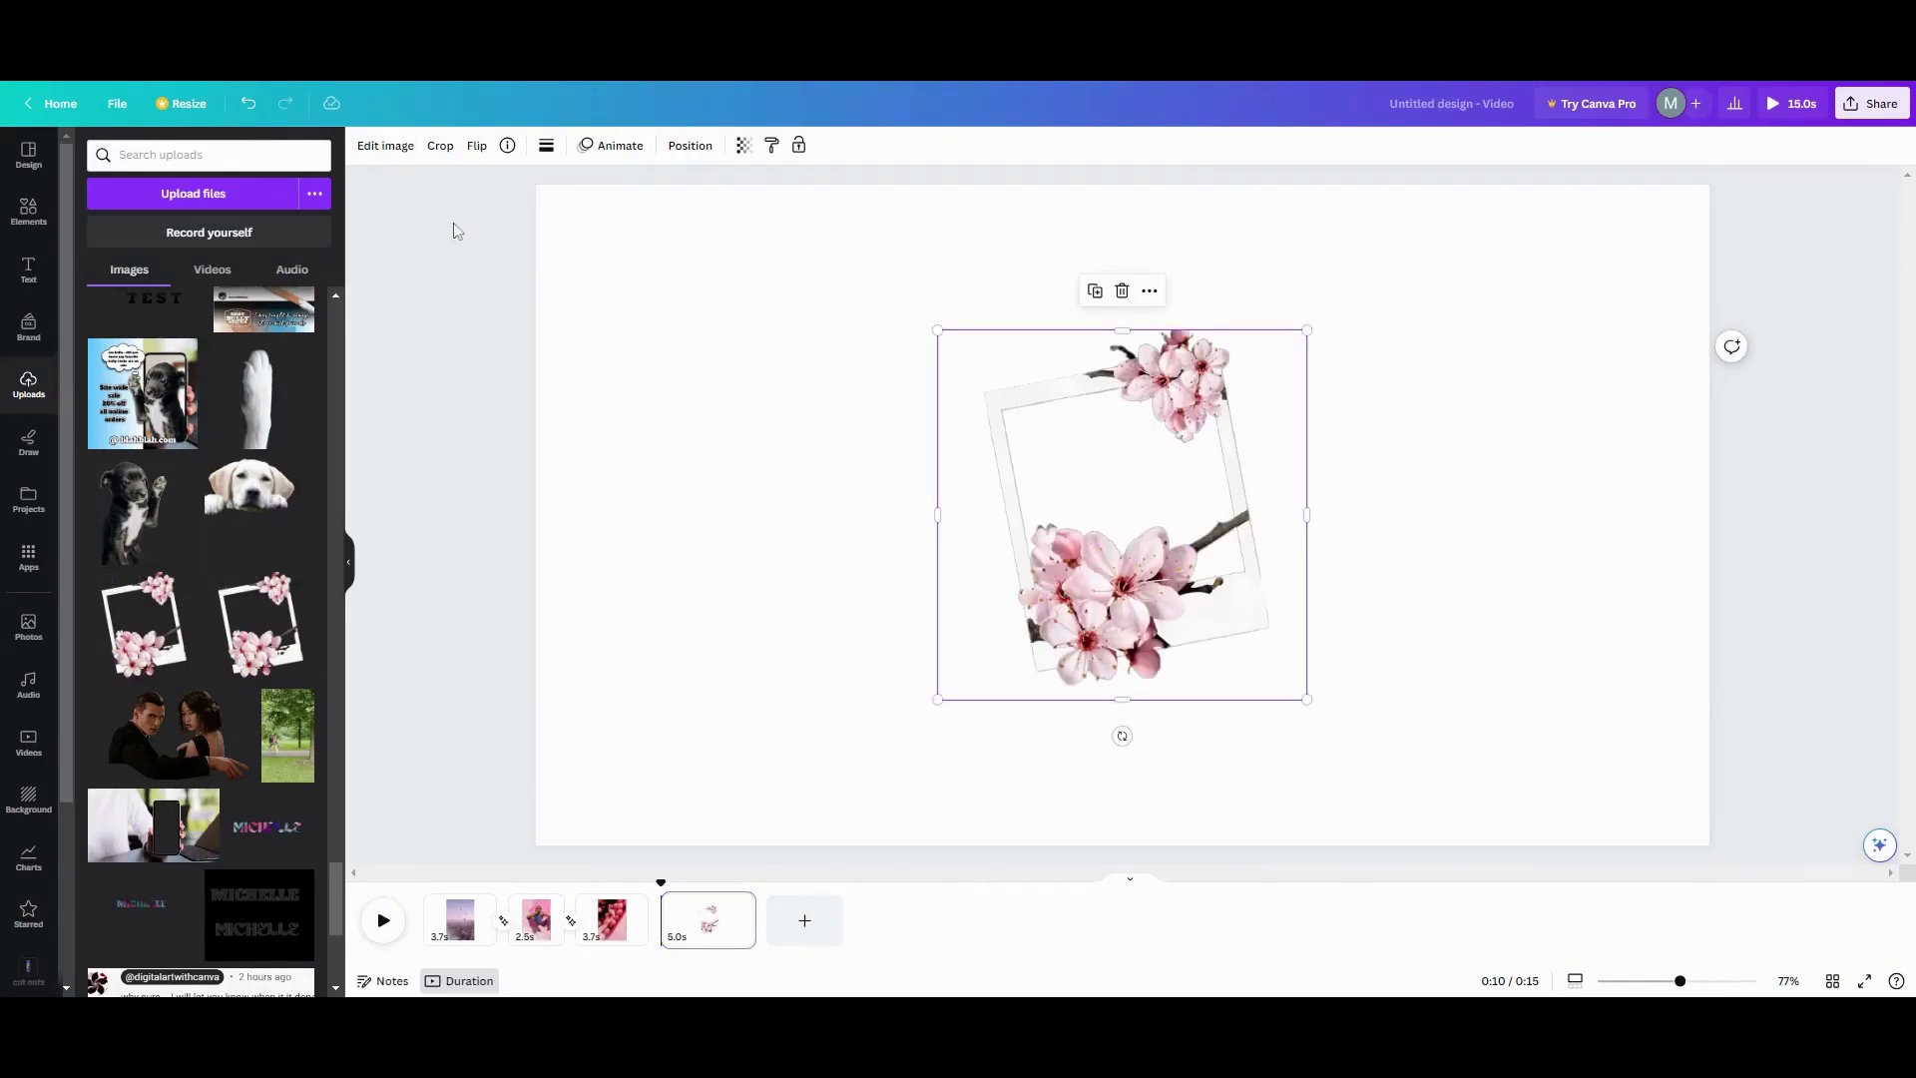
pyautogui.click(552, 249)
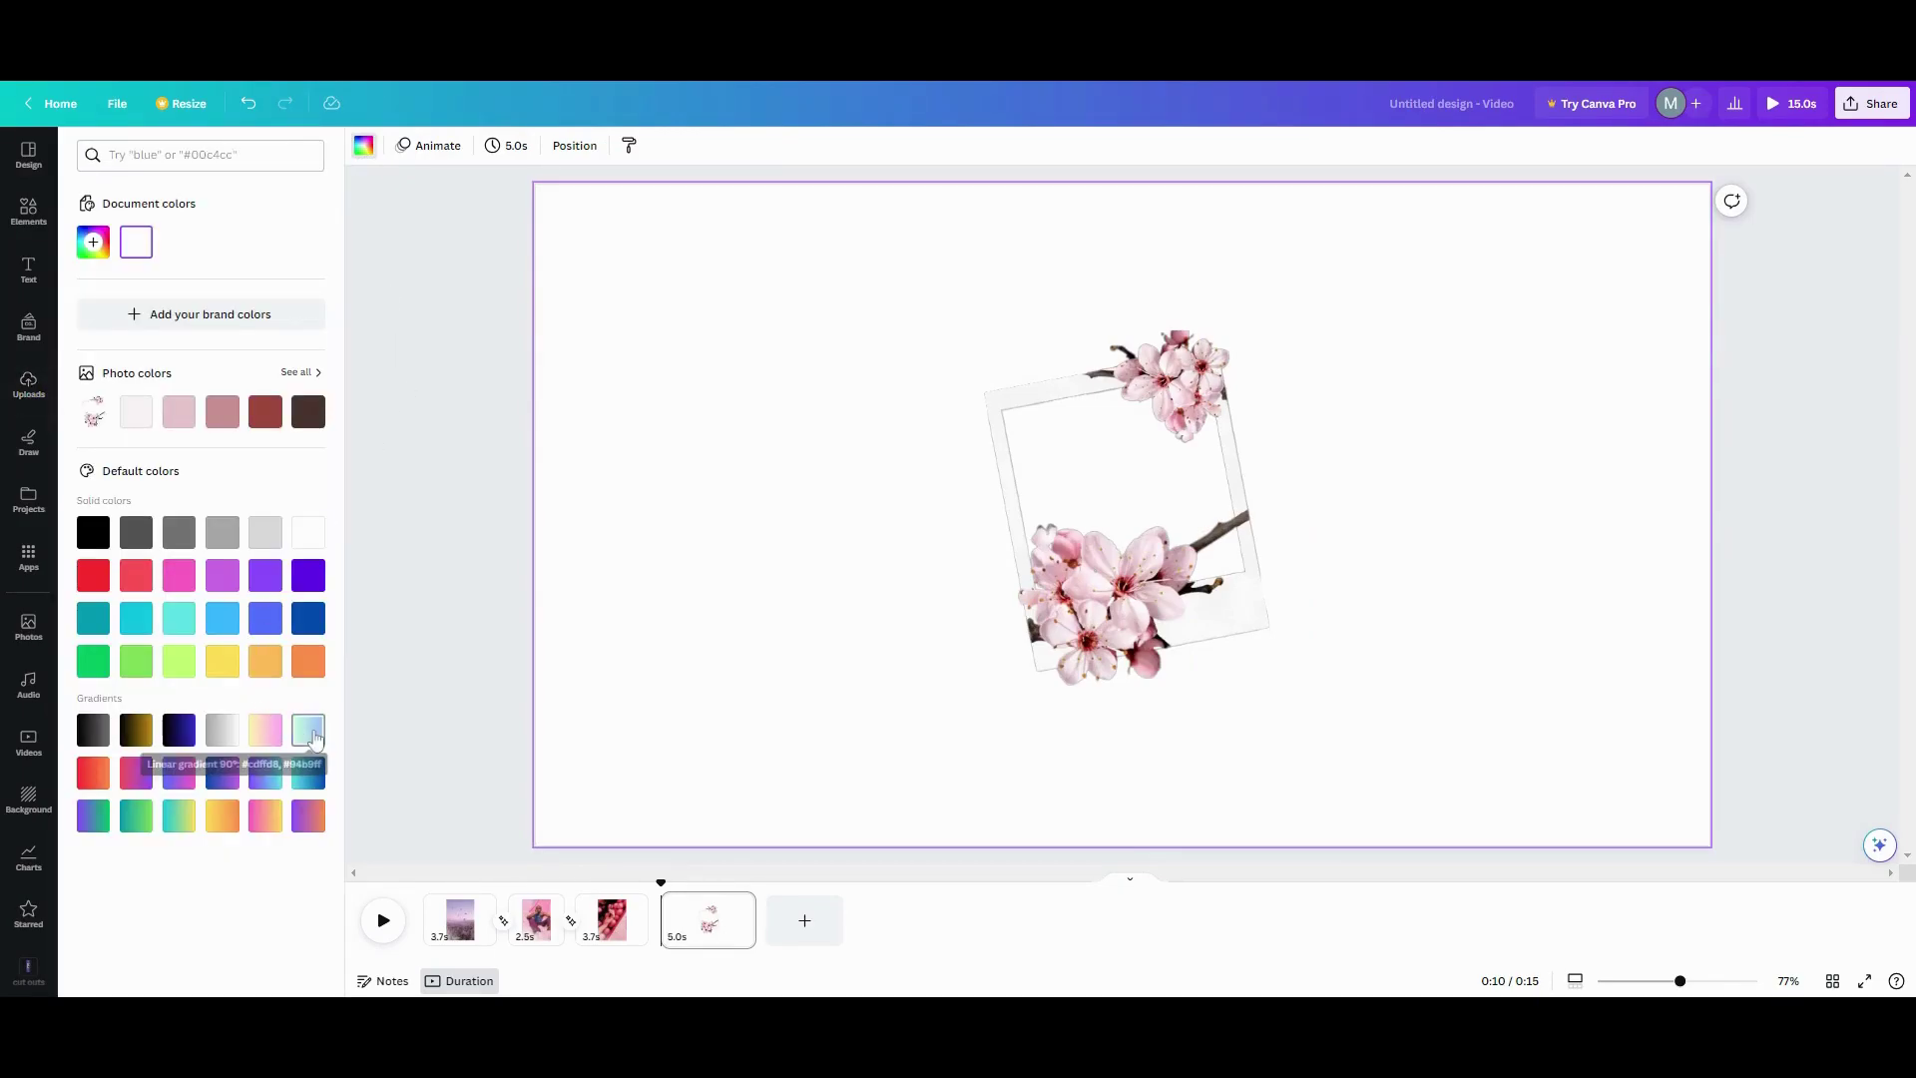
pyautogui.click(304, 730)
pyautogui.moveTo(1104, 455); pyautogui.dragTo(1032, 417)
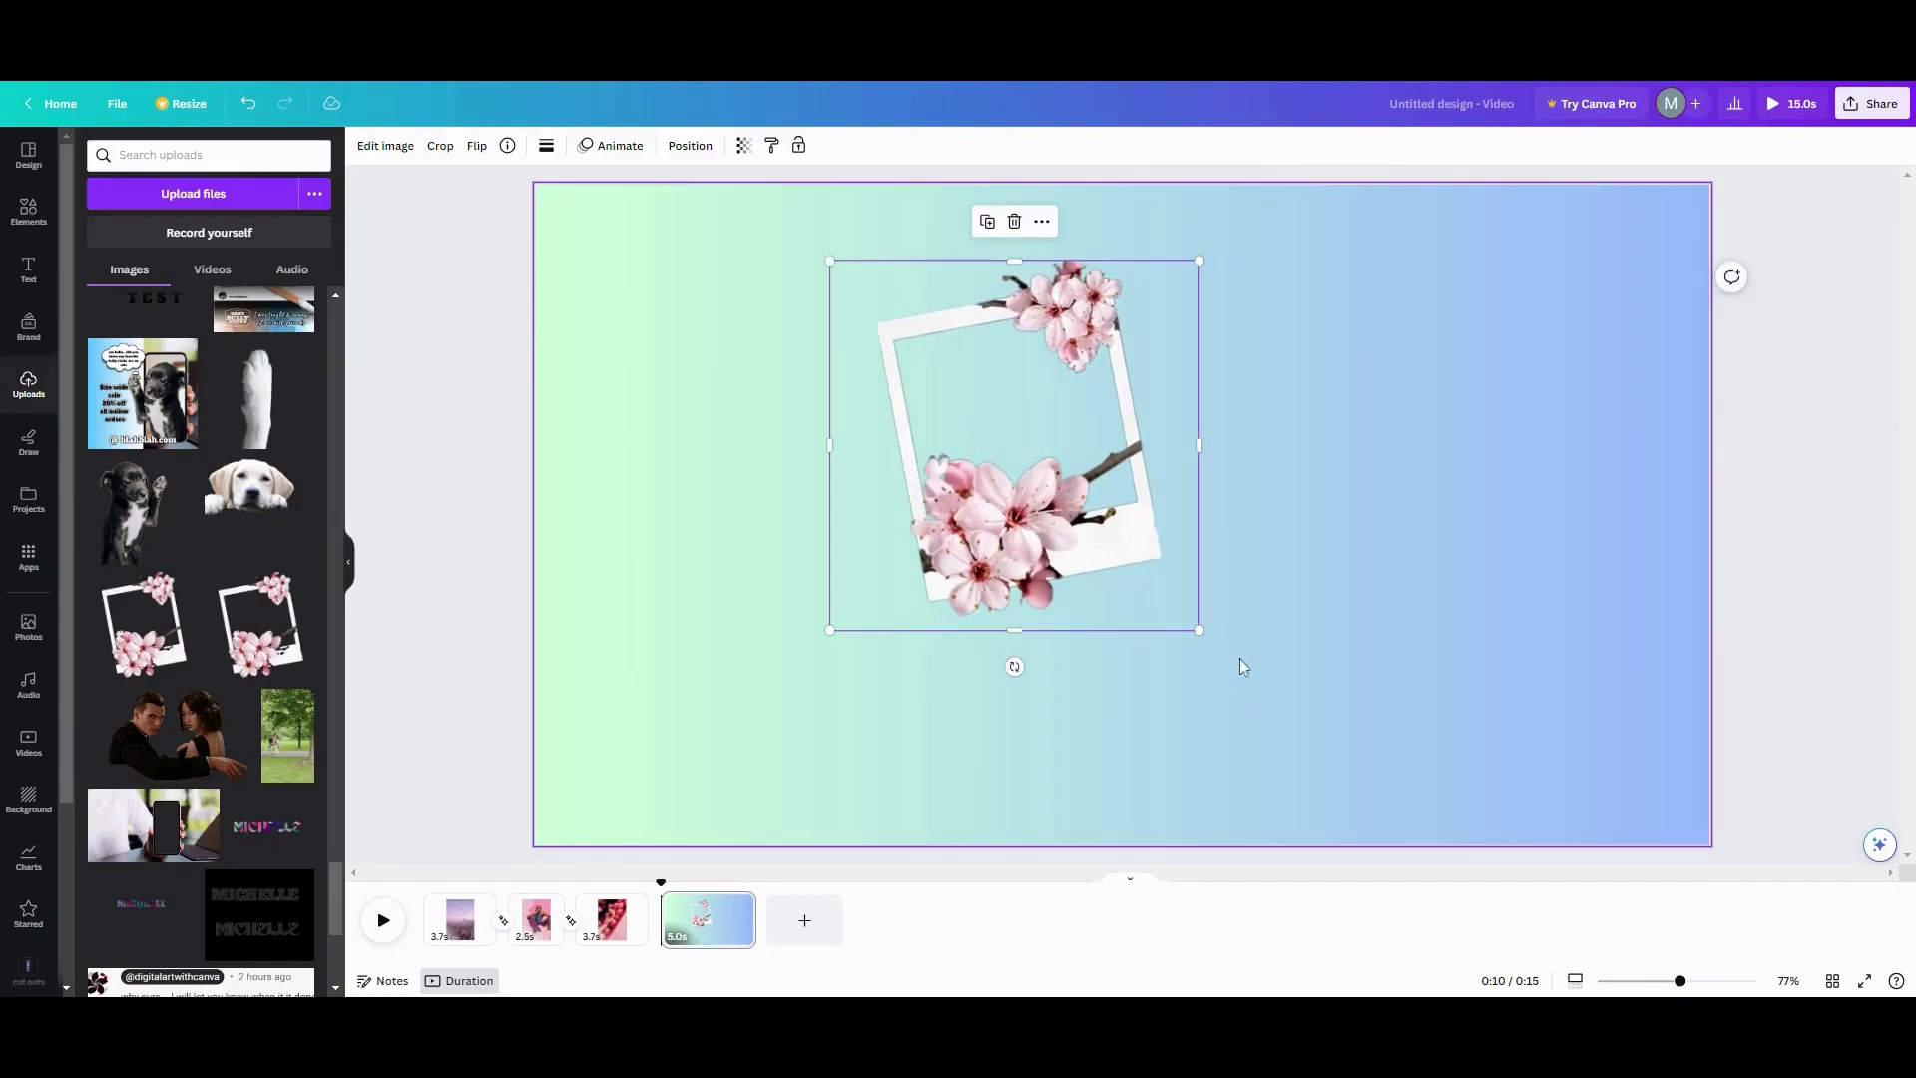
pyautogui.moveTo(1200, 631); pyautogui.dragTo(1324, 754)
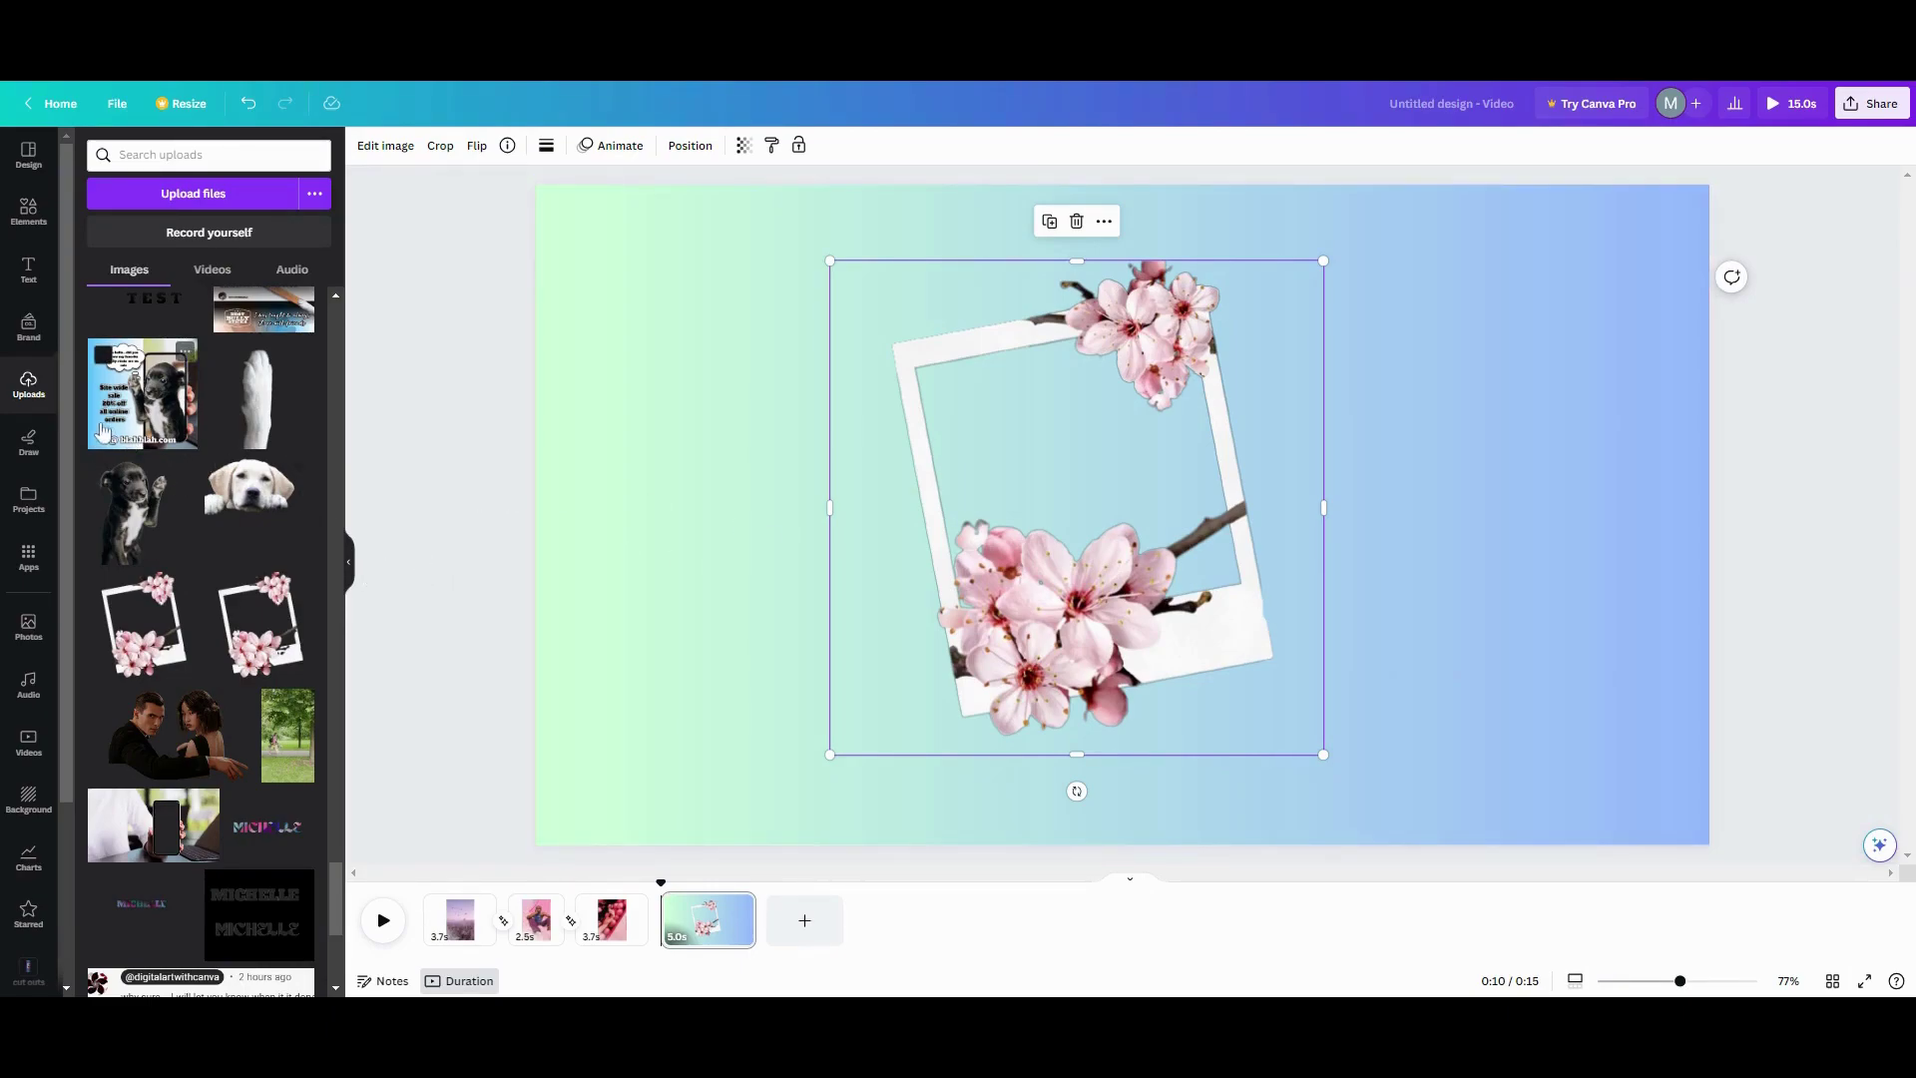
# - Add the stock photo of two people in straw hats under a palm tree to the fourth page
pyautogui.scroll(1, 103, 449)
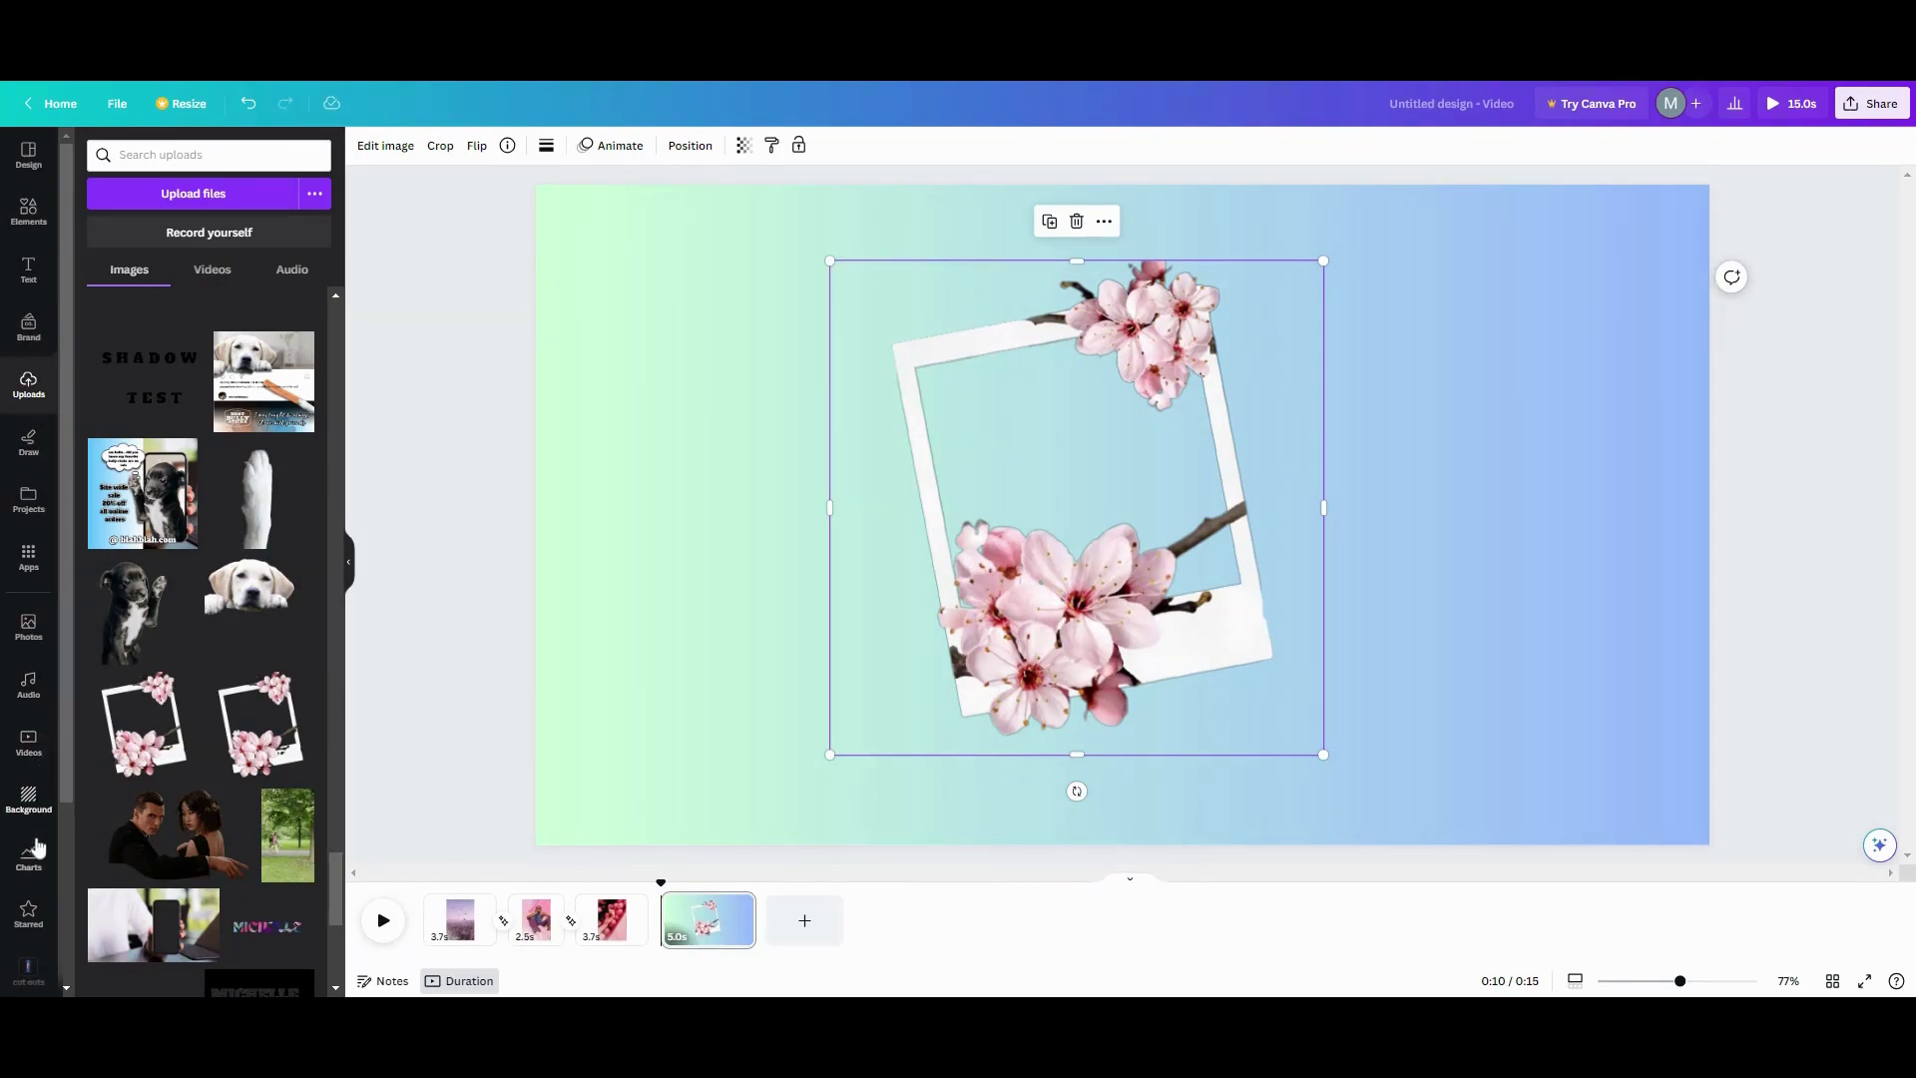
pyautogui.click(30, 625)
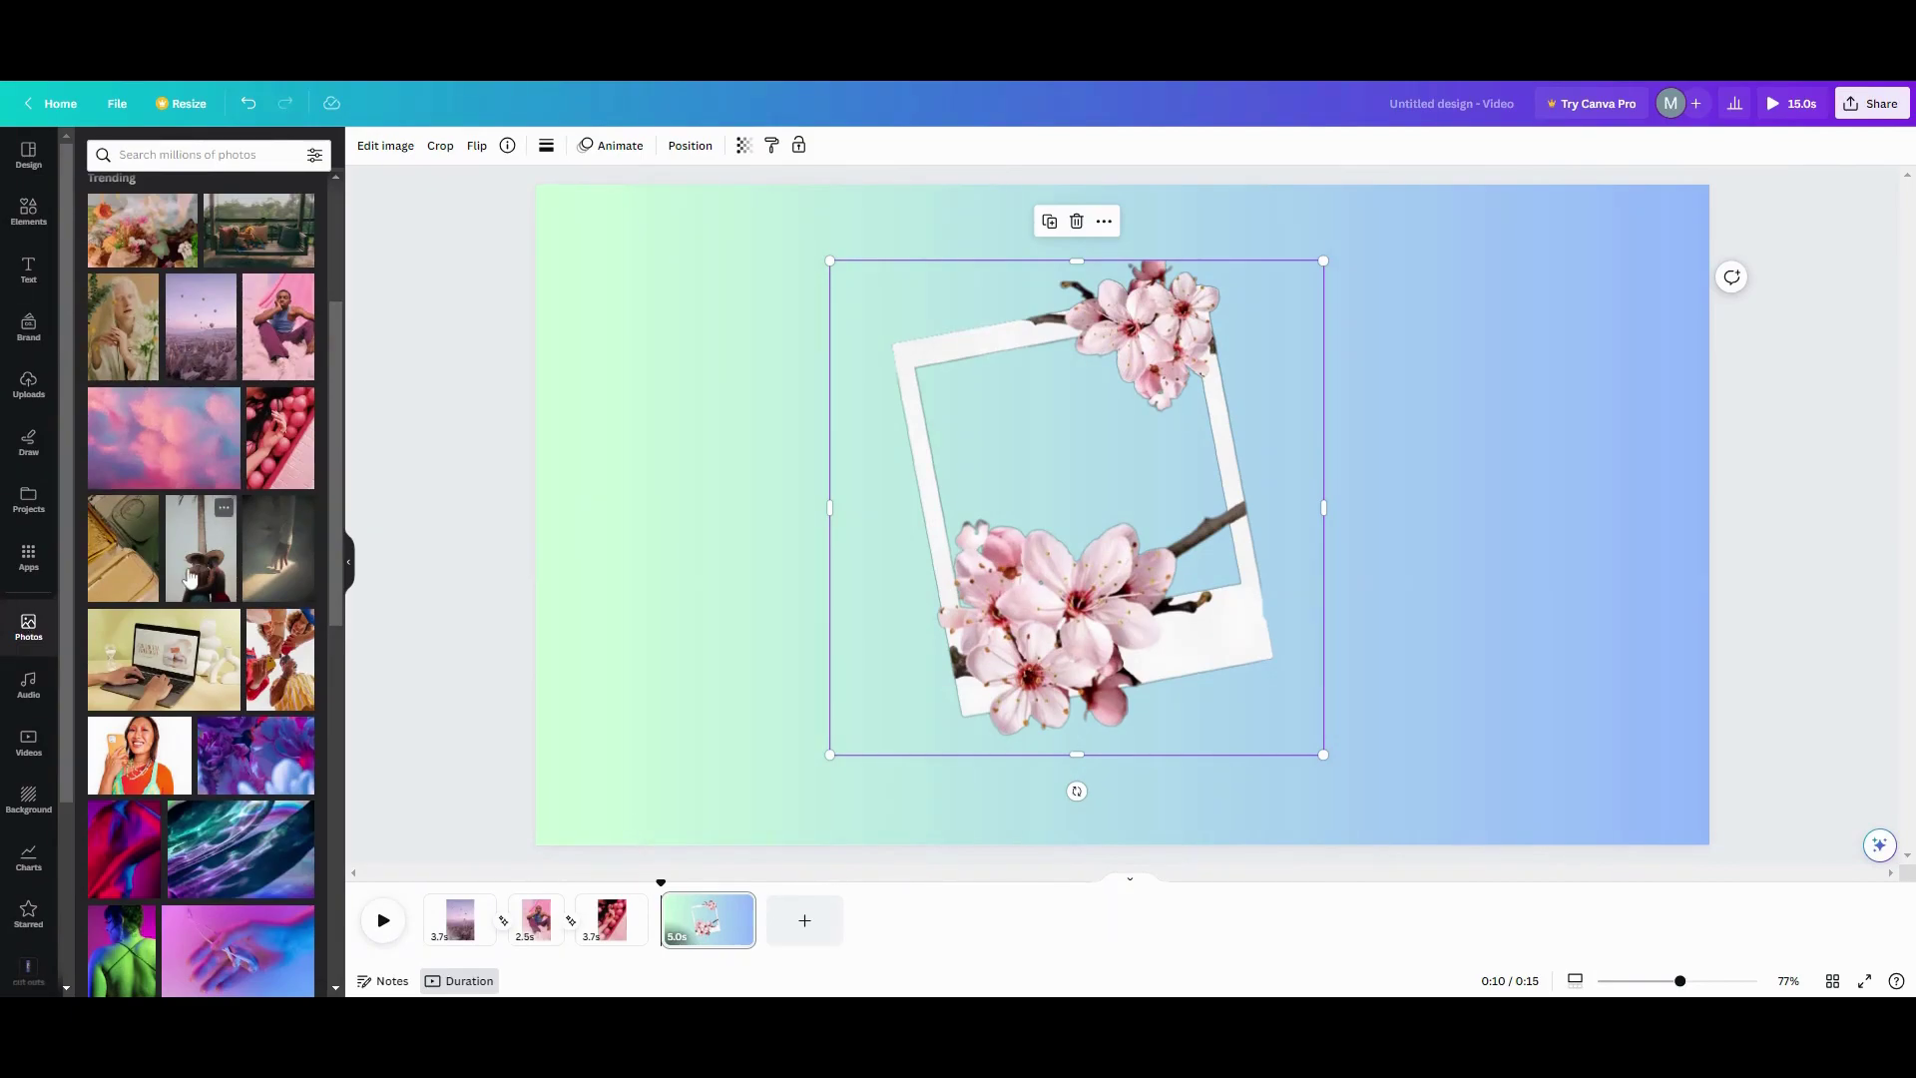
pyautogui.click(187, 577)
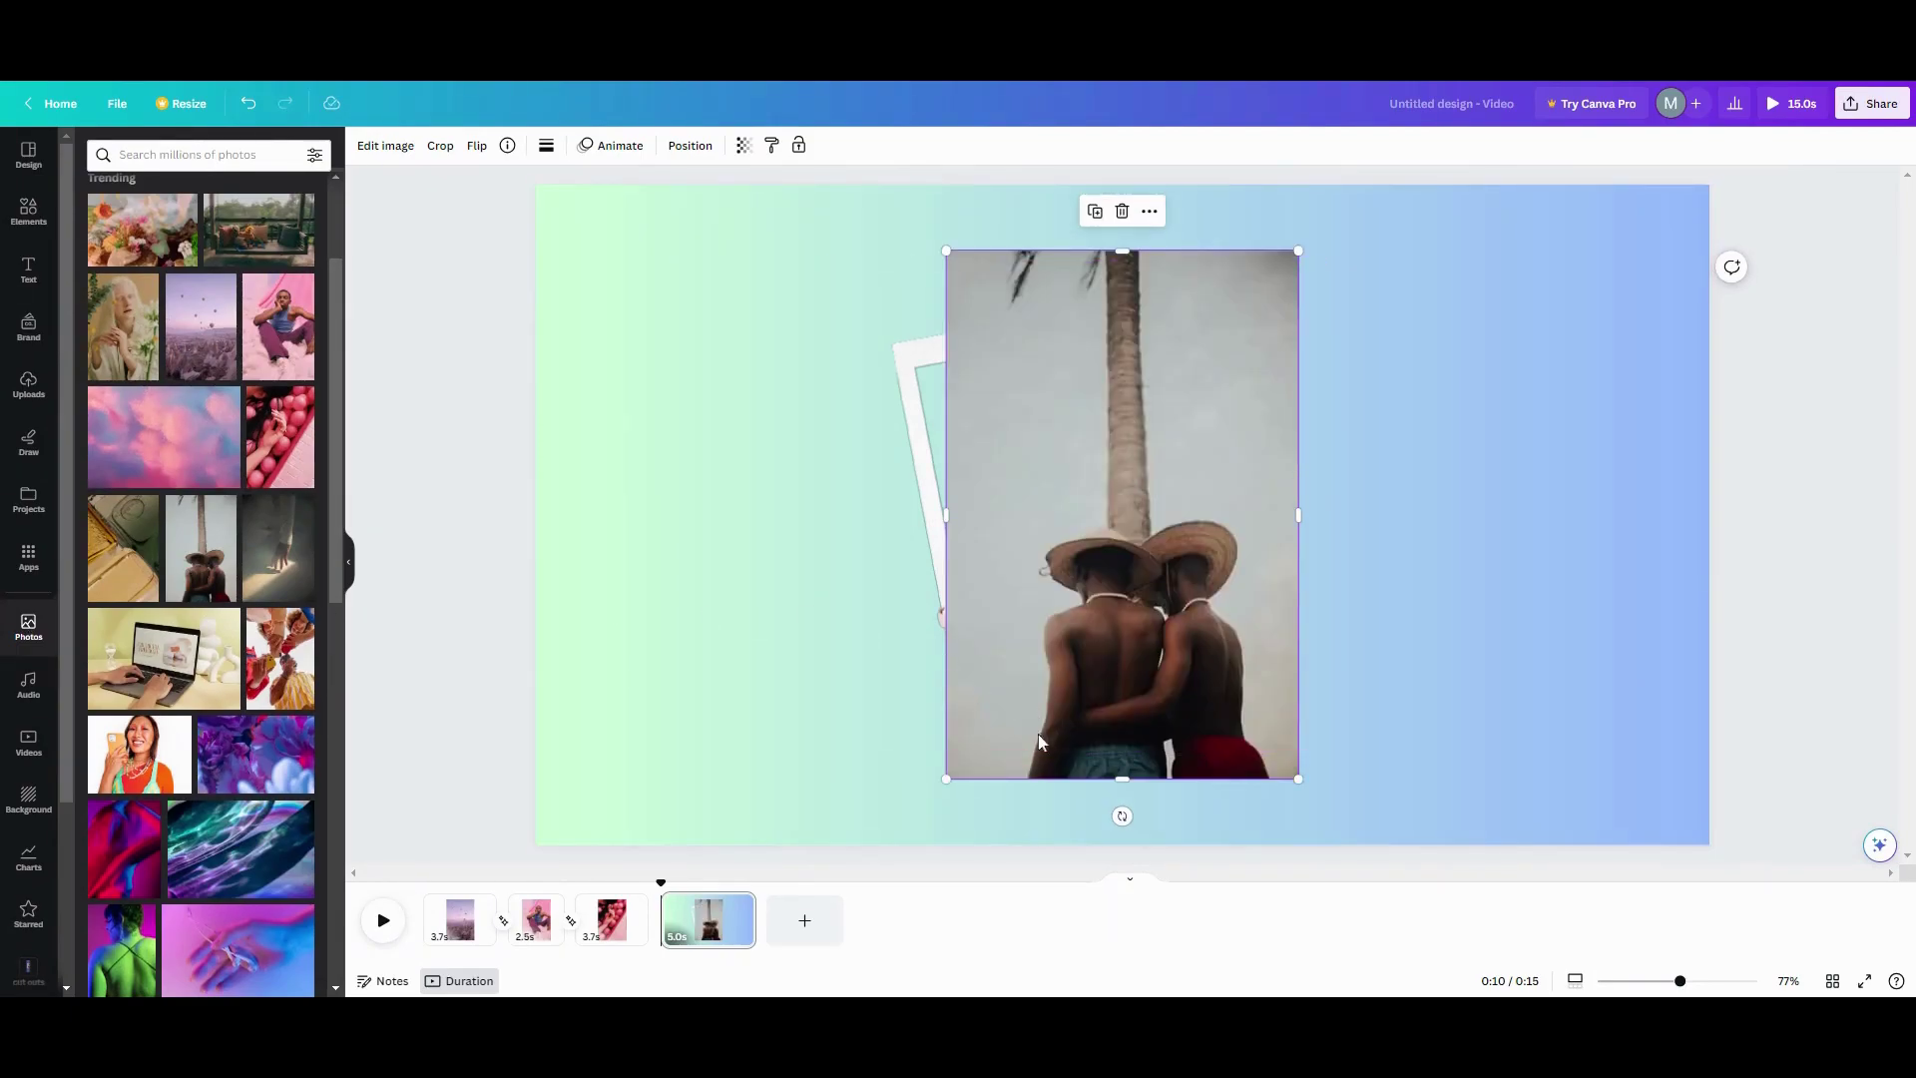
# - Tilt the straw-hat photo to match the polaroid frame's angle, then shorten it and position it over the frame
pyautogui.moveTo(1121, 816); pyautogui.dragTo(1183, 829)
pyautogui.moveTo(1229, 650); pyautogui.dragTo(1201, 664)
pyautogui.moveTo(1054, 274); pyautogui.dragTo(1056, 395)
pyautogui.moveTo(1068, 347); pyautogui.dragTo(1061, 333)
pyautogui.moveTo(1157, 711); pyautogui.dragTo(1143, 597)
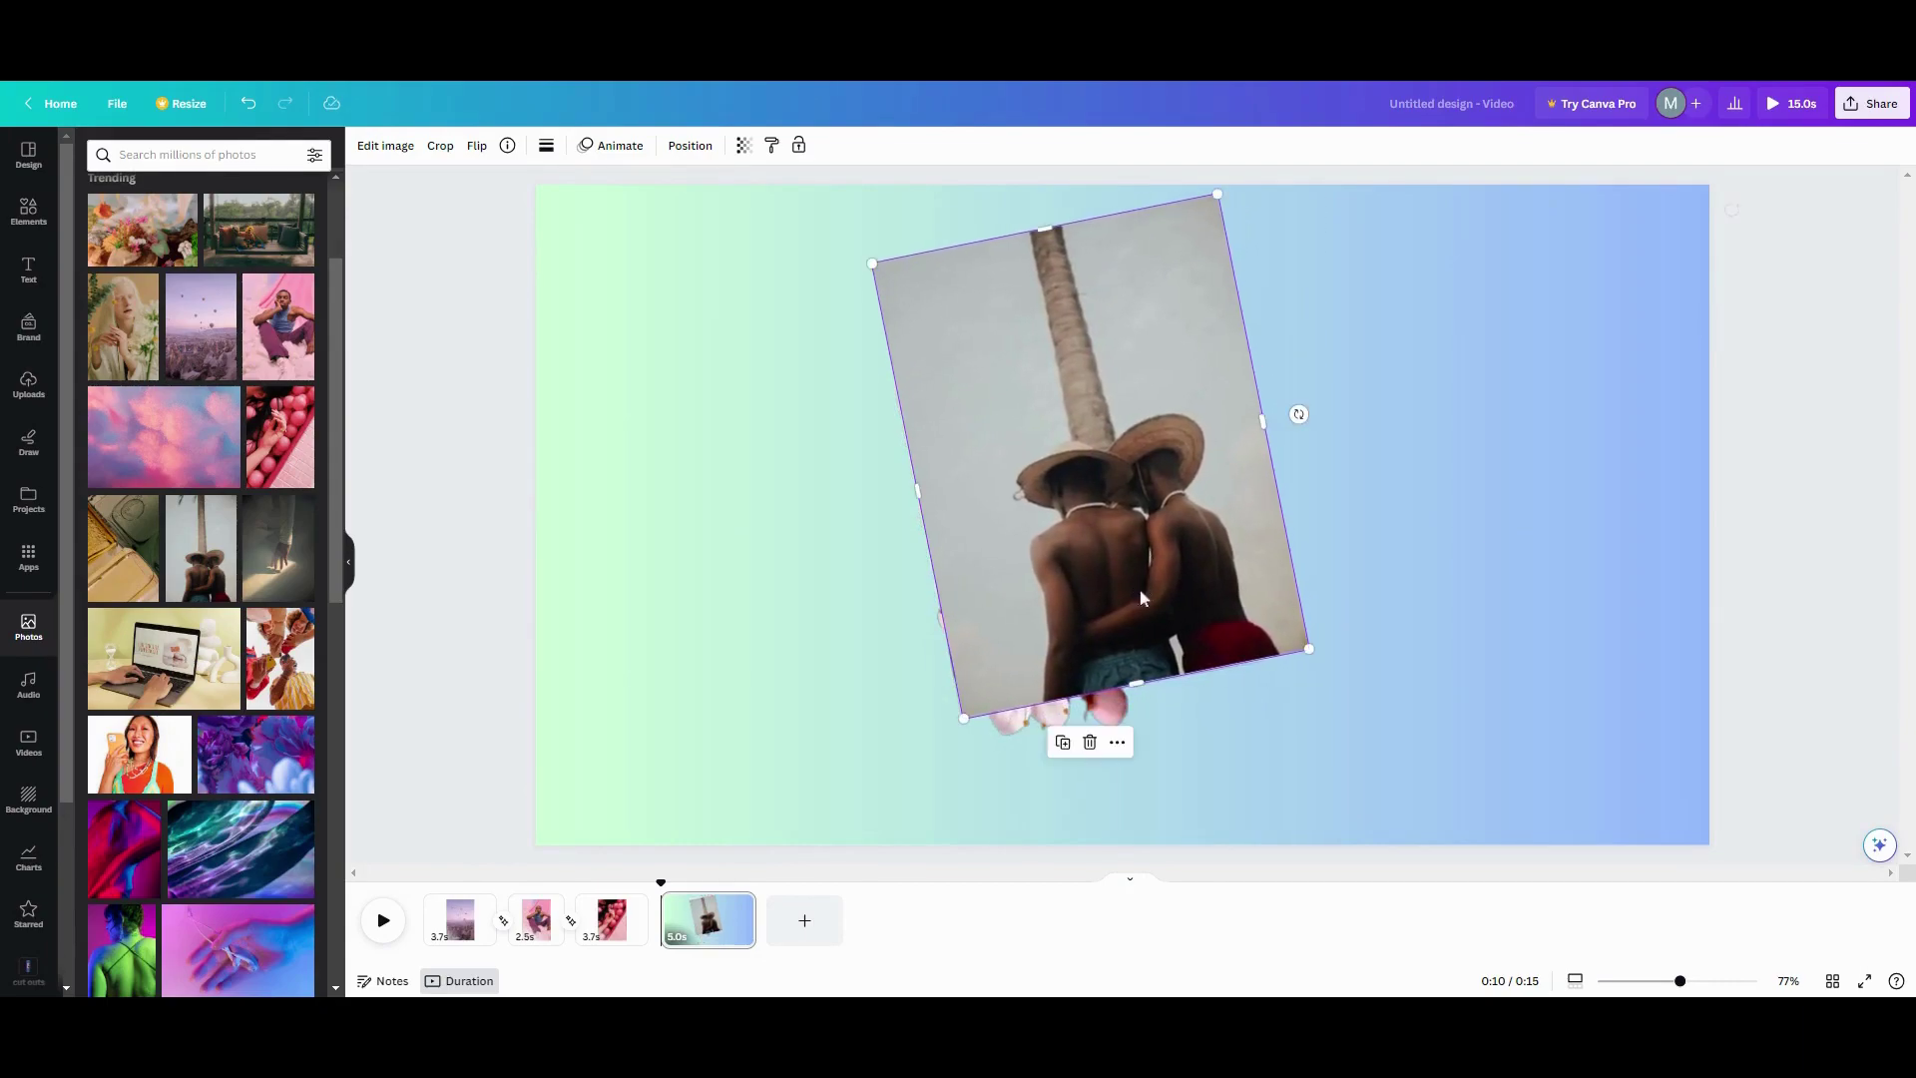
# - Crop the straw-hat photo's edges to fit the polaroid opening and place its layer beneath the cherry-blossom frame
pyautogui.moveTo(1048, 232); pyautogui.dragTo(1024, 342)
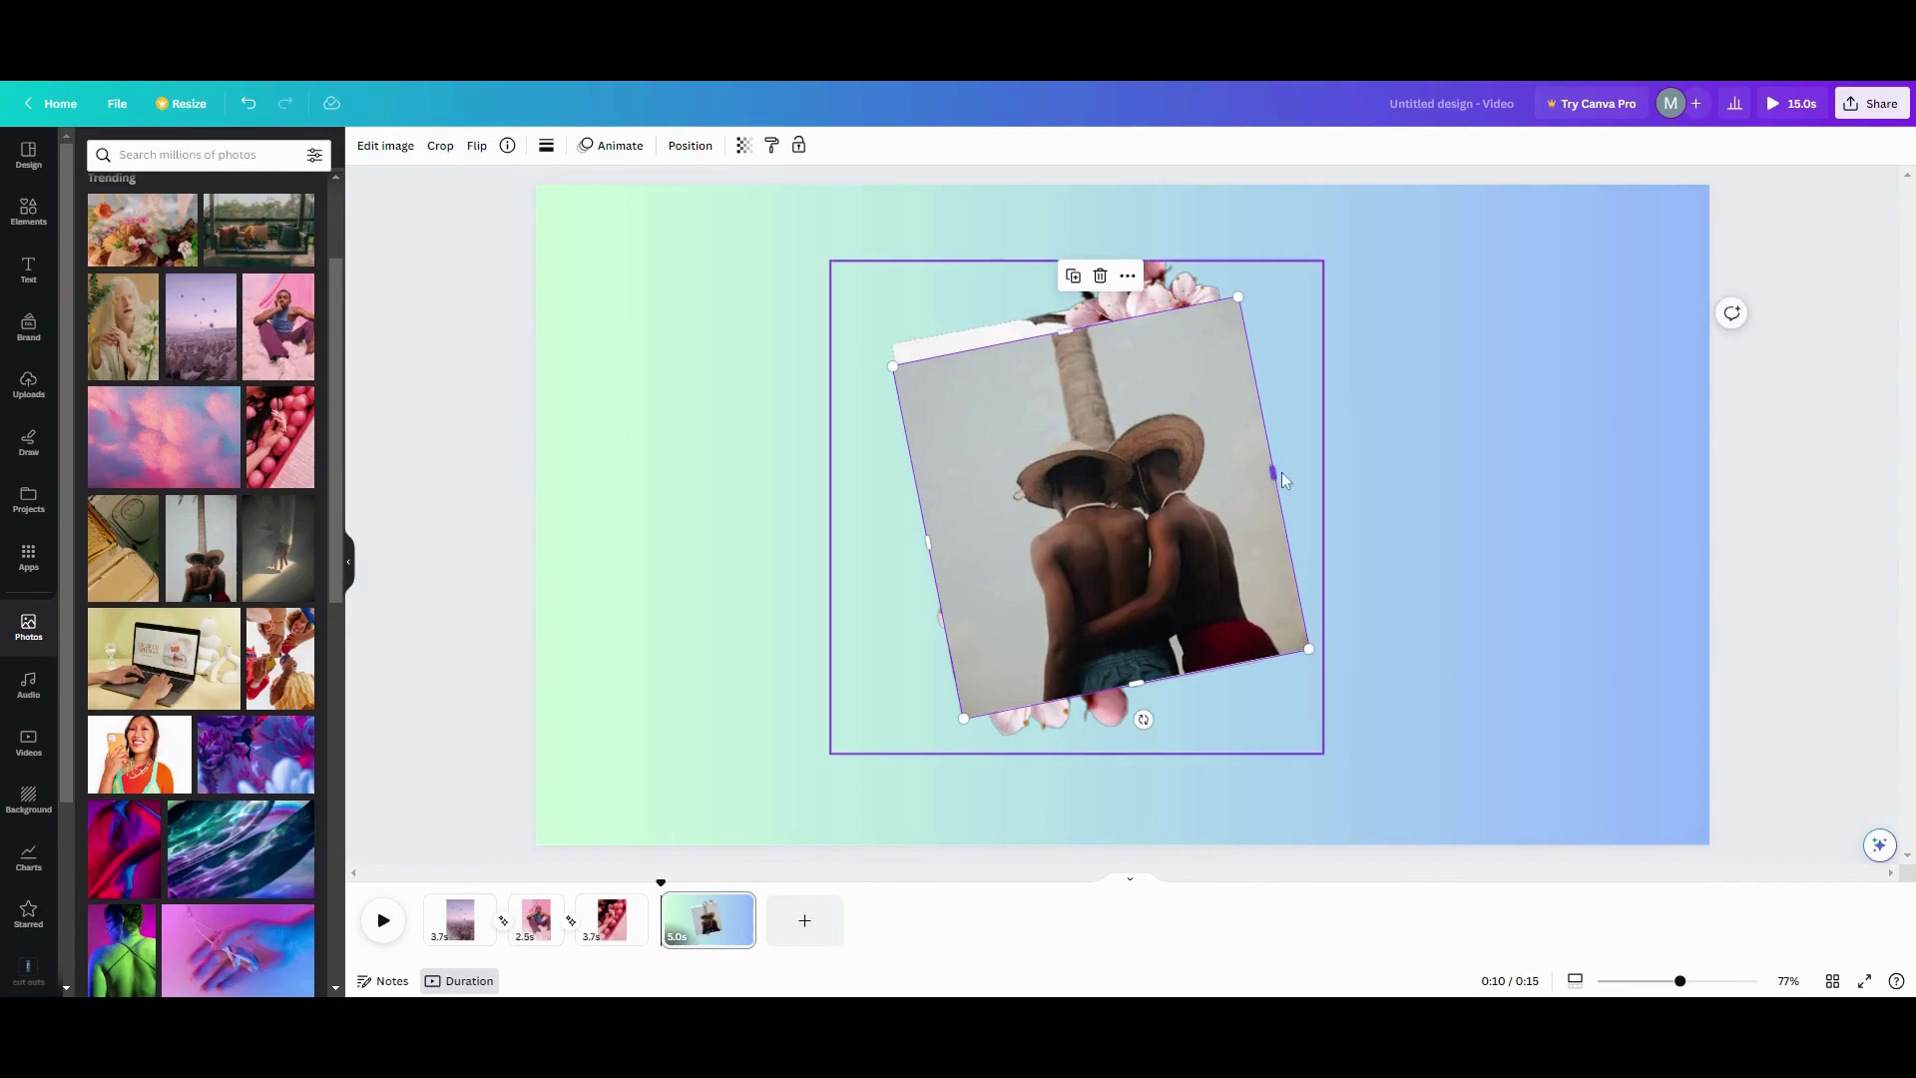
pyautogui.moveTo(1278, 473); pyautogui.dragTo(1223, 477)
pyautogui.moveTo(928, 540); pyautogui.dragTo(947, 530)
pyautogui.moveTo(1123, 682); pyautogui.dragTo(1122, 664)
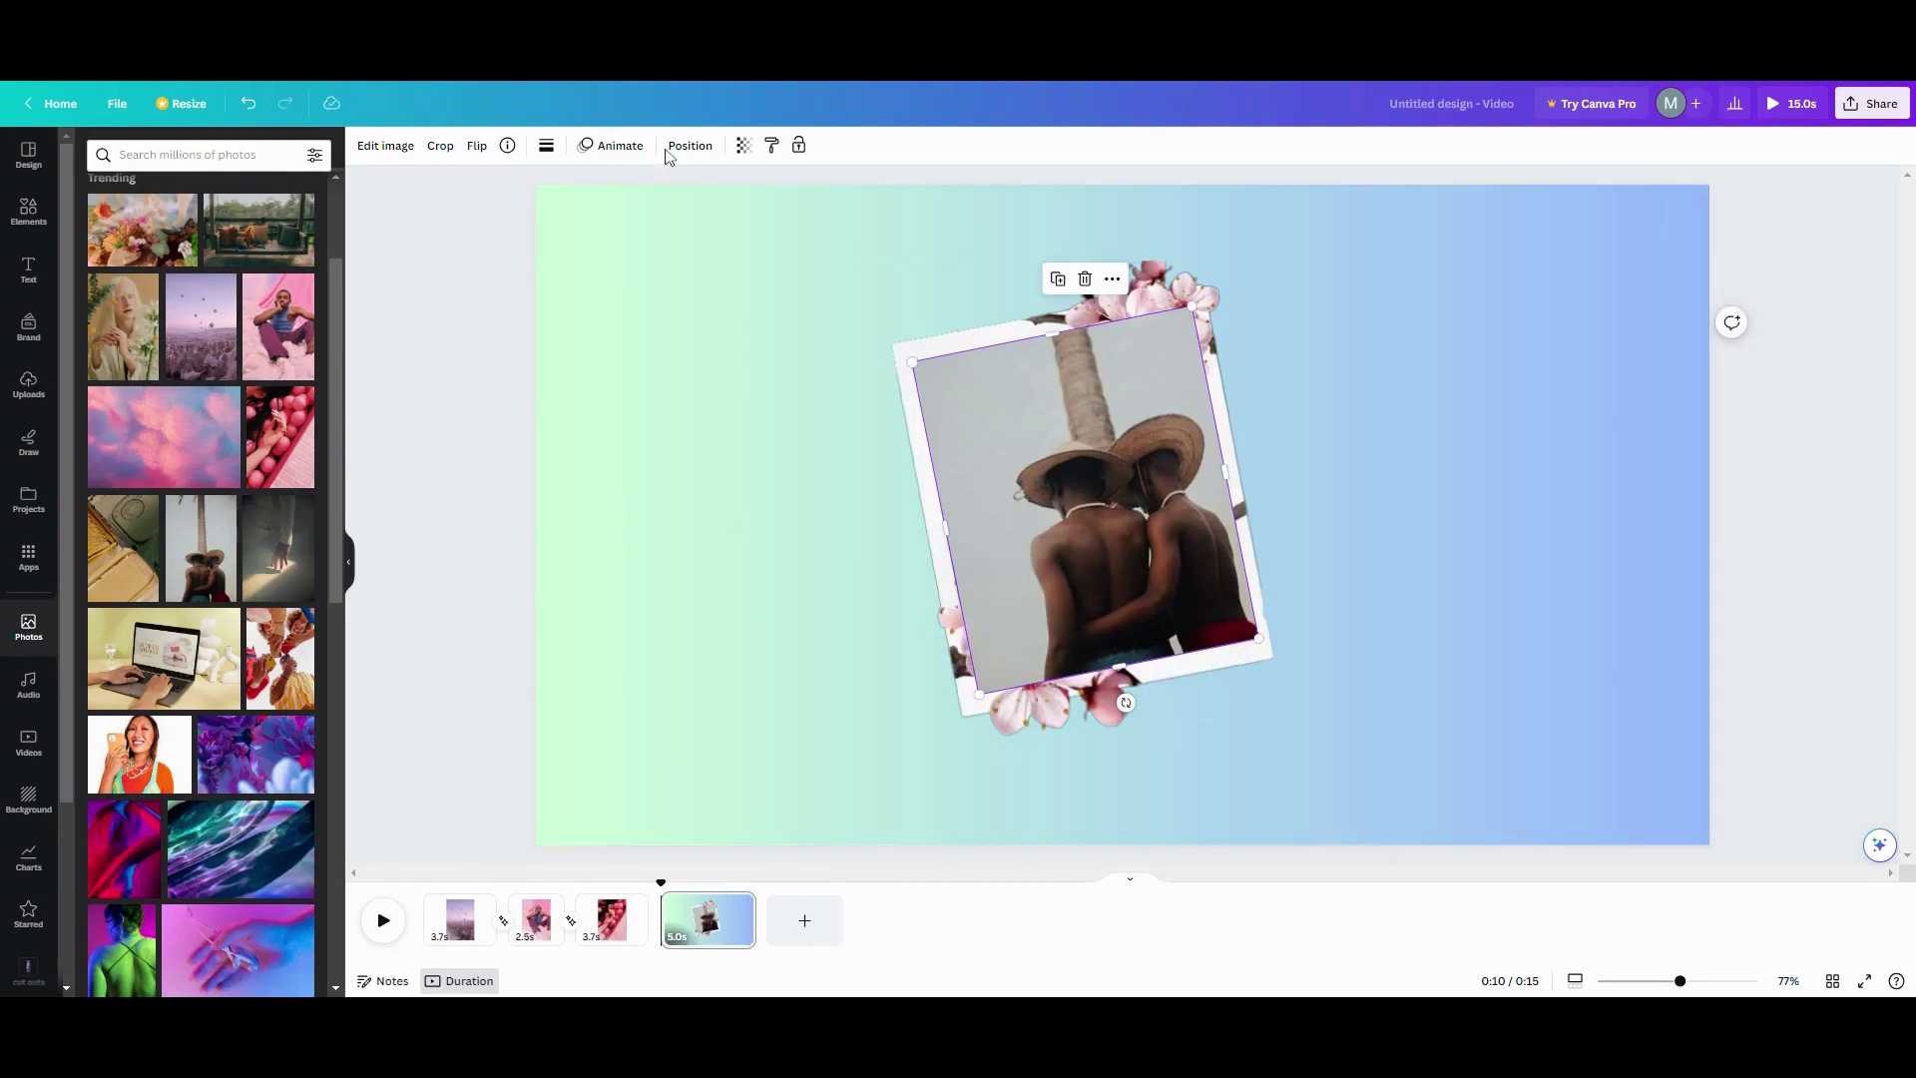
pyautogui.click(700, 149)
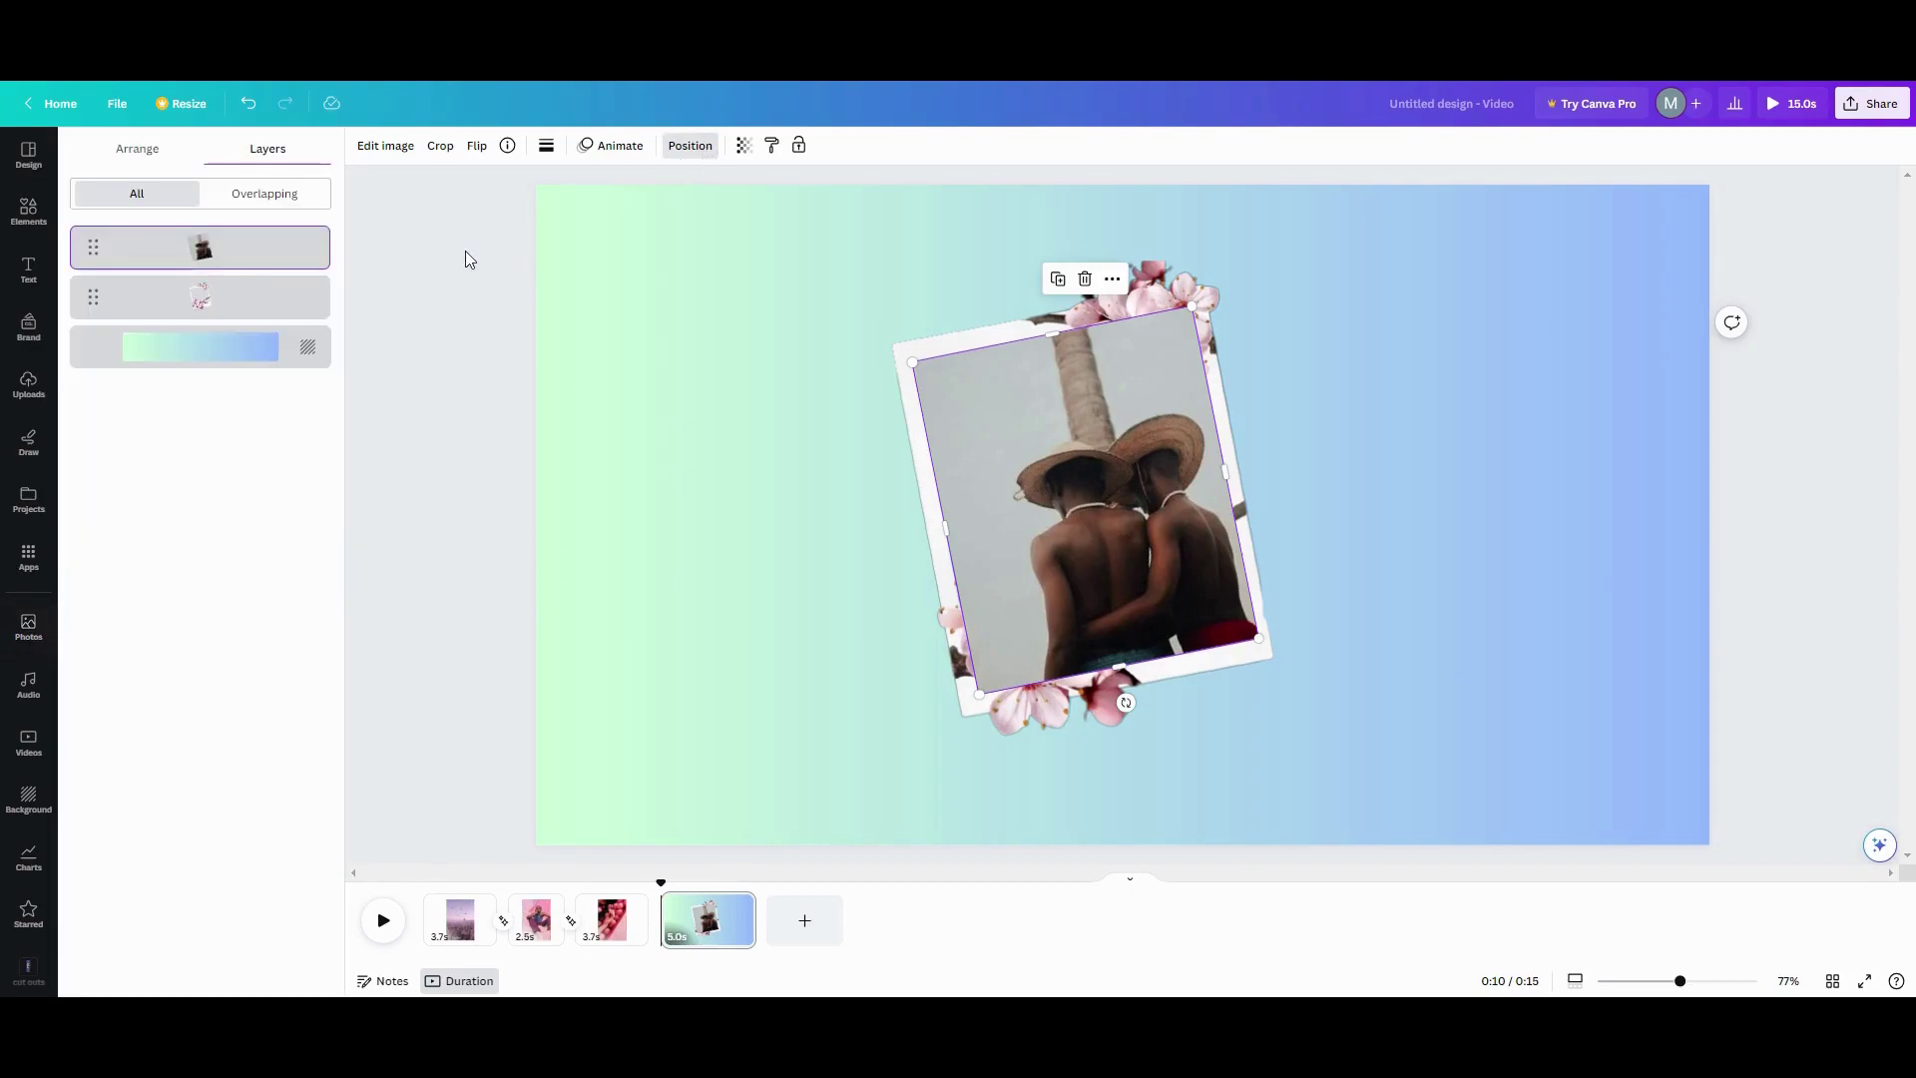
pyautogui.moveTo(199, 303); pyautogui.dragTo(208, 235)
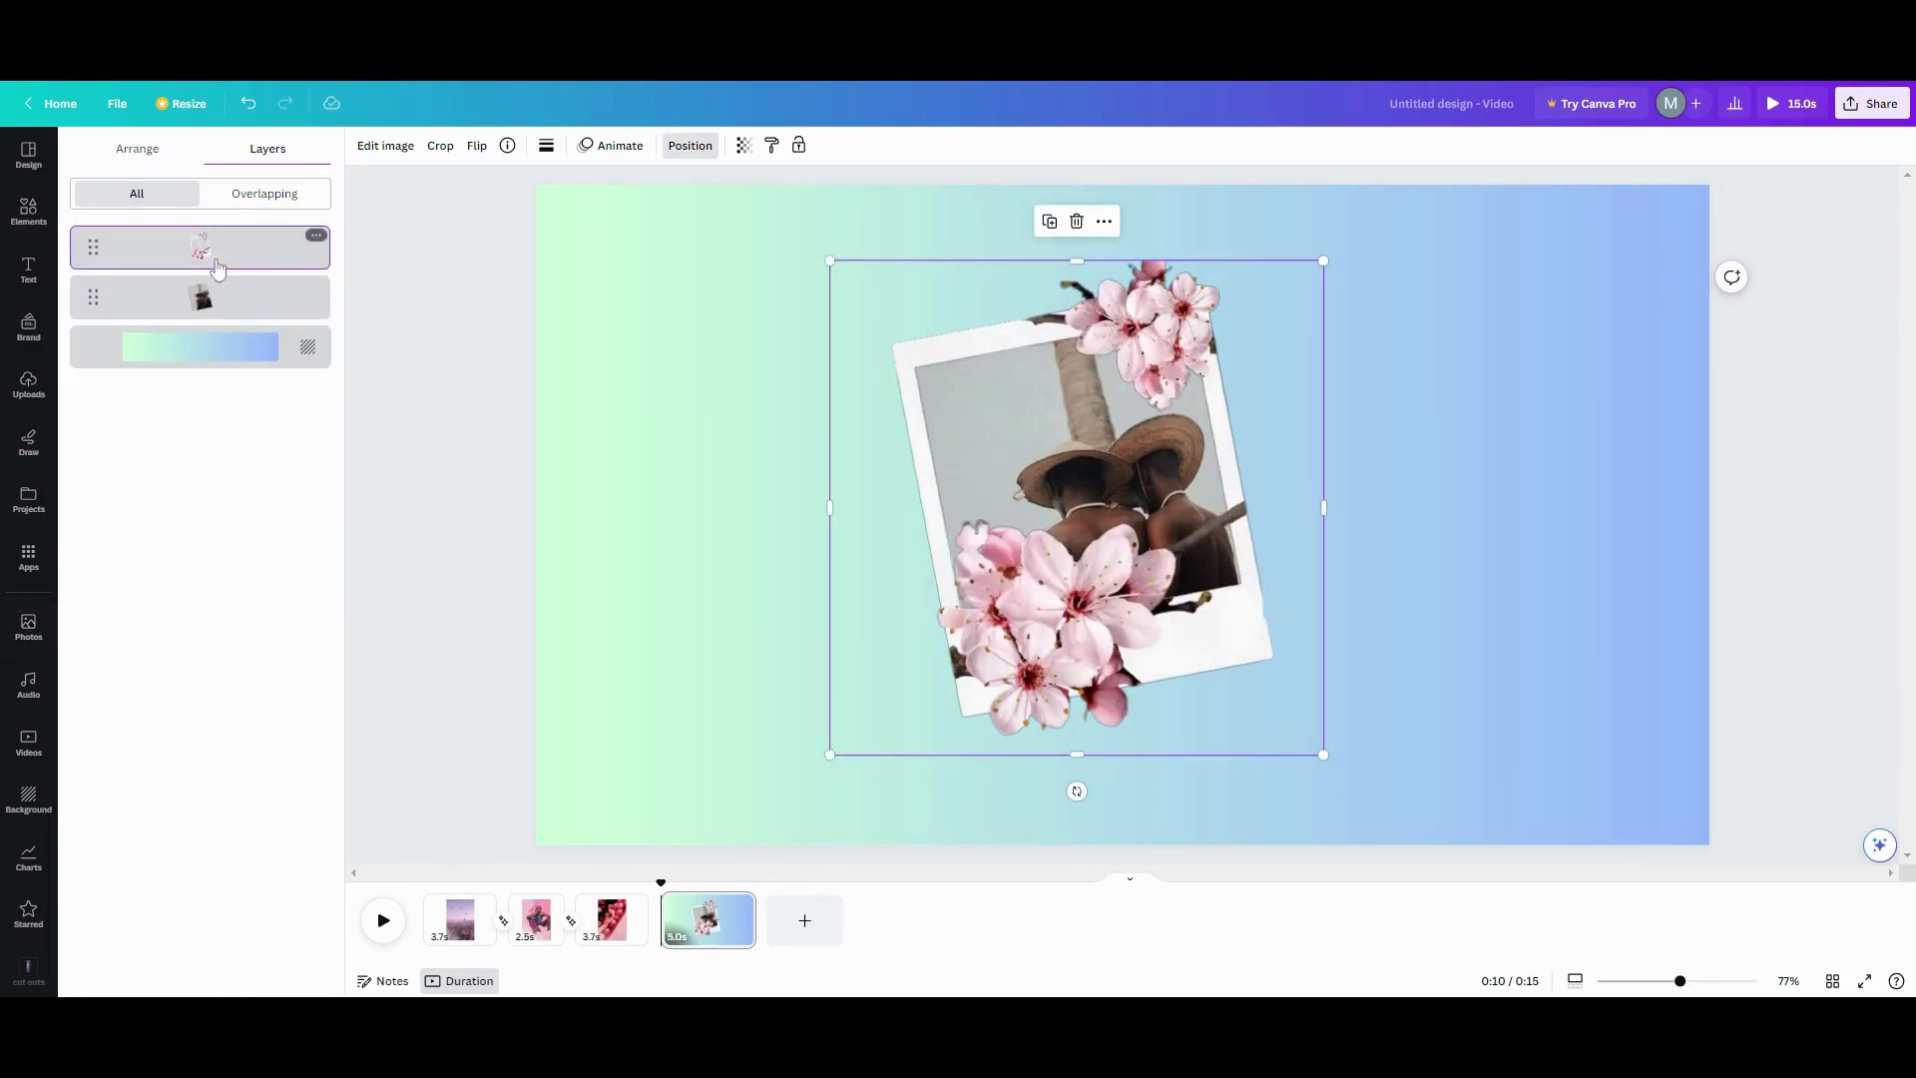
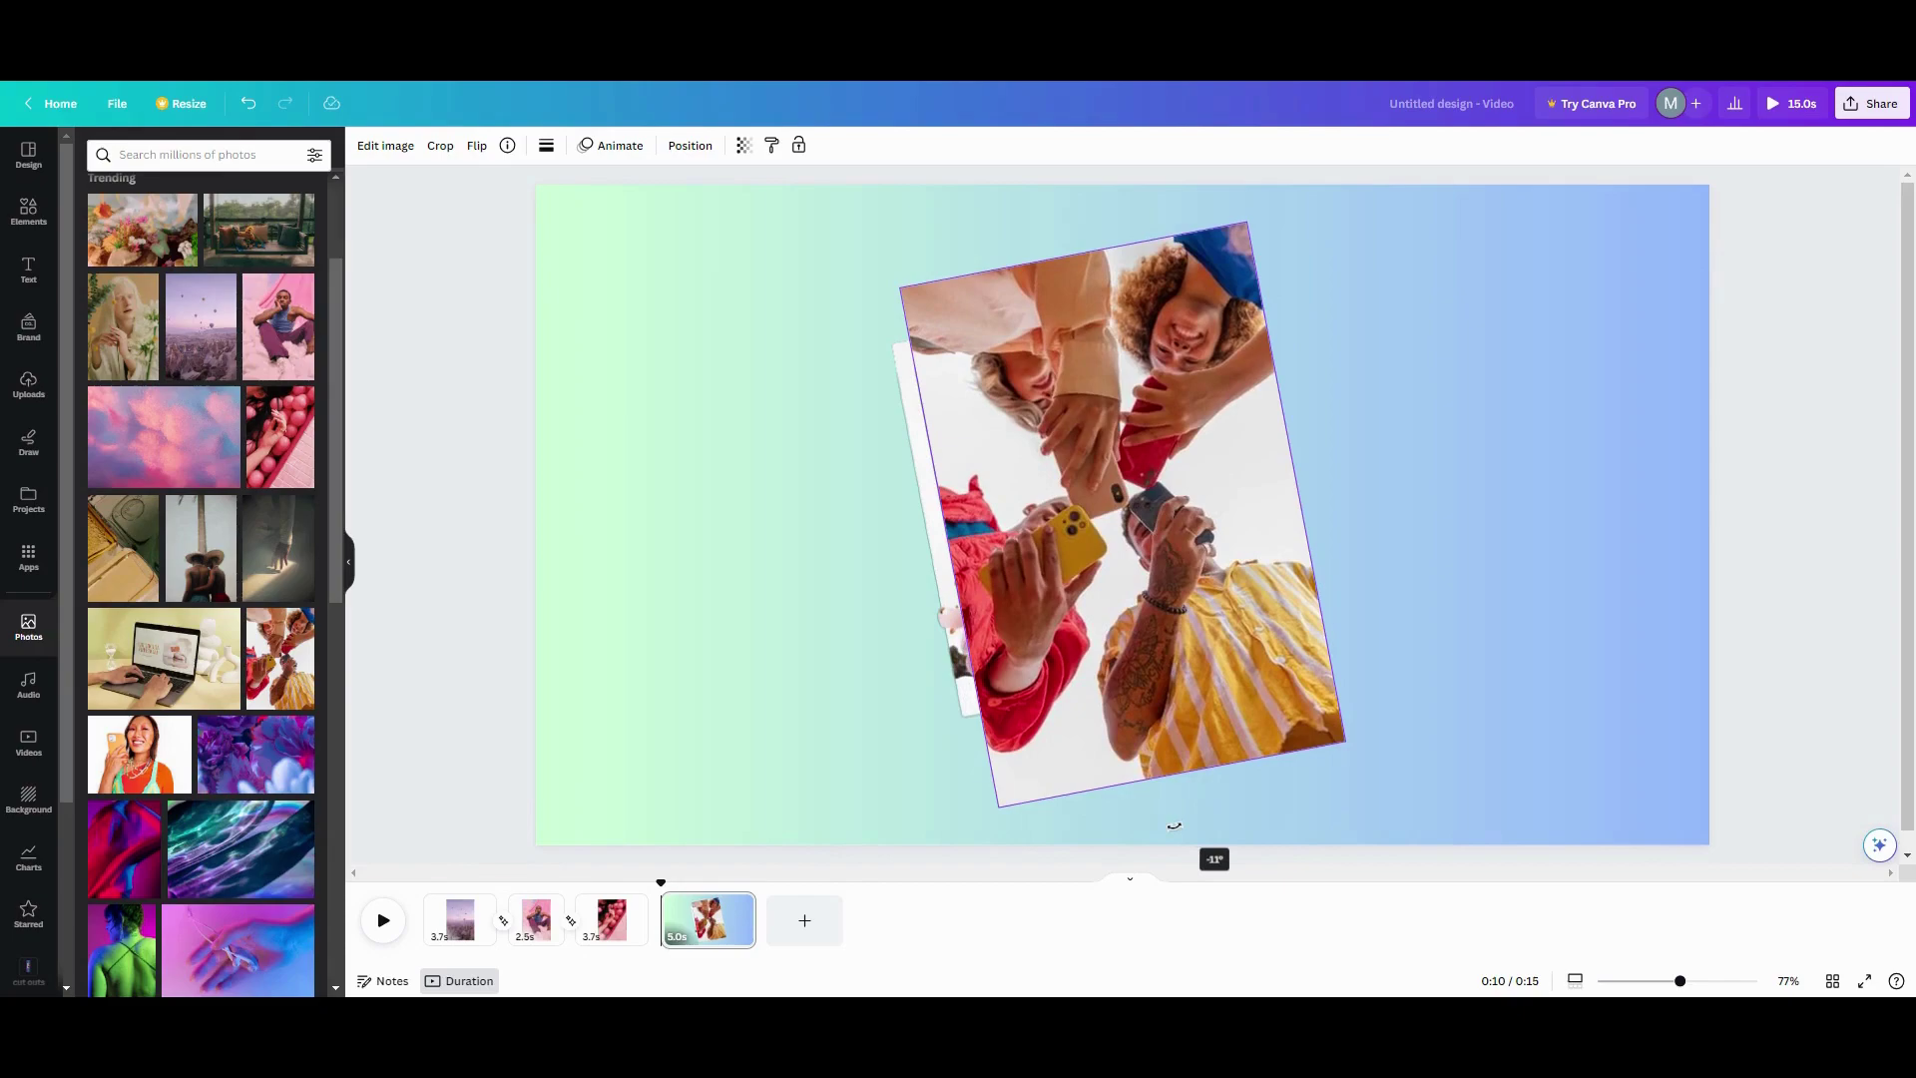
# - Tilt the photo of friends holding phones to -13°, shrink and crop it to the polaroid opening, and layer it directly beneath the frame
pyautogui.moveTo(1173, 825); pyautogui.dragTo(1174, 824)
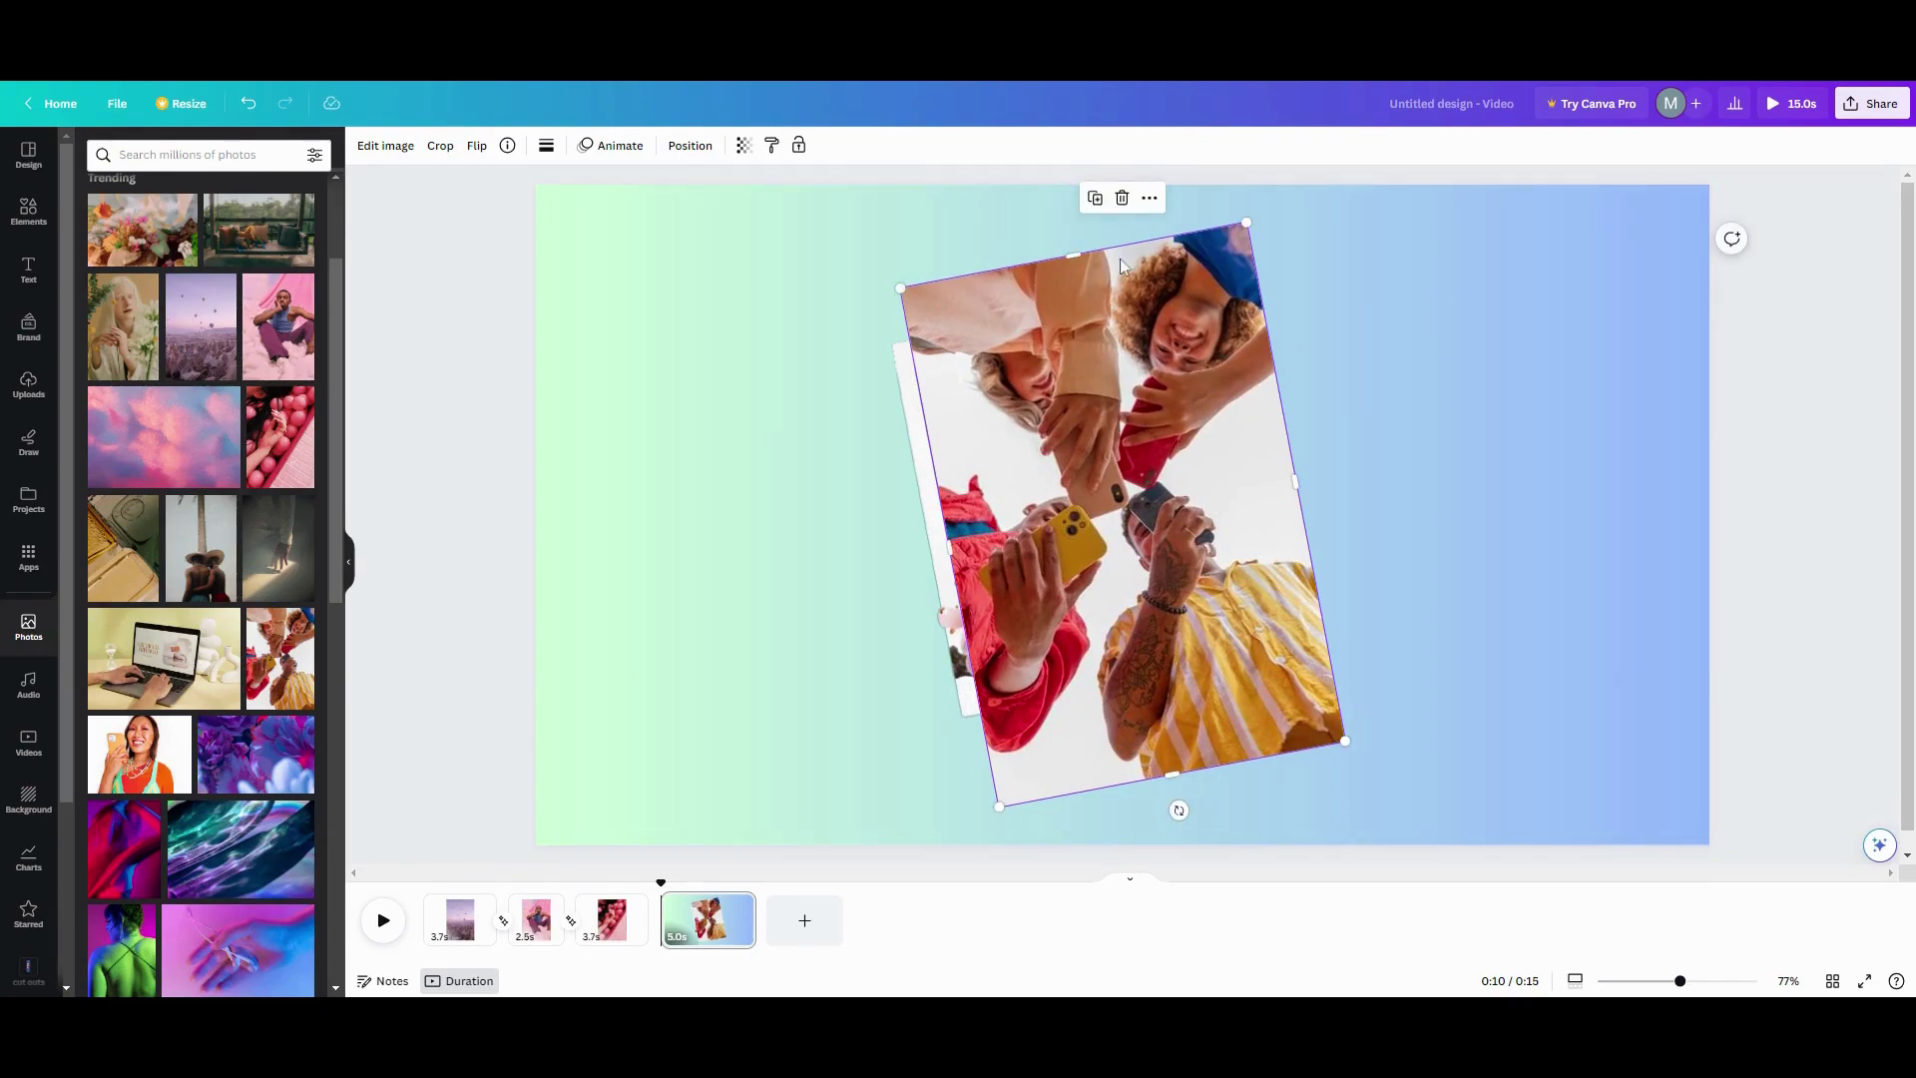
pyautogui.moveTo(1246, 221); pyautogui.dragTo(1170, 305)
pyautogui.moveTo(1125, 419); pyautogui.dragTo(1117, 411)
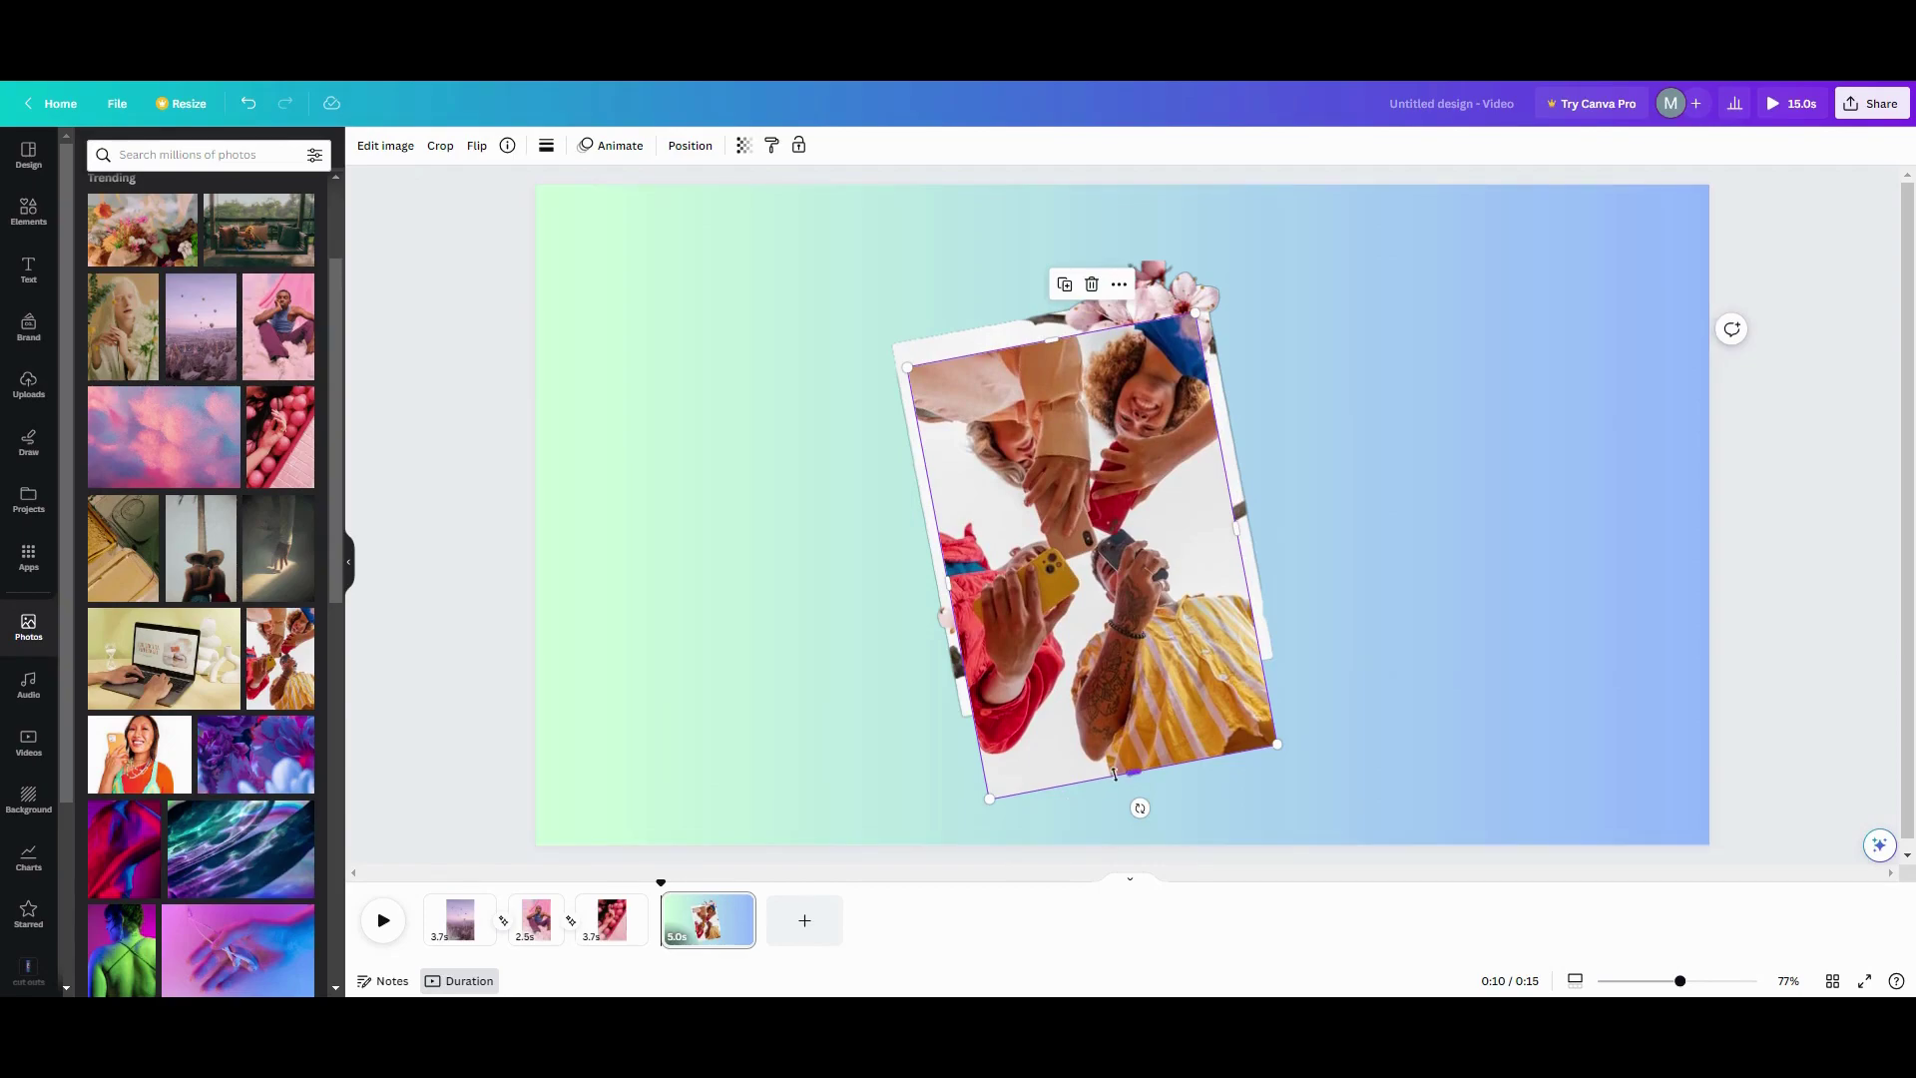
pyautogui.moveTo(1130, 768); pyautogui.dragTo(1128, 647)
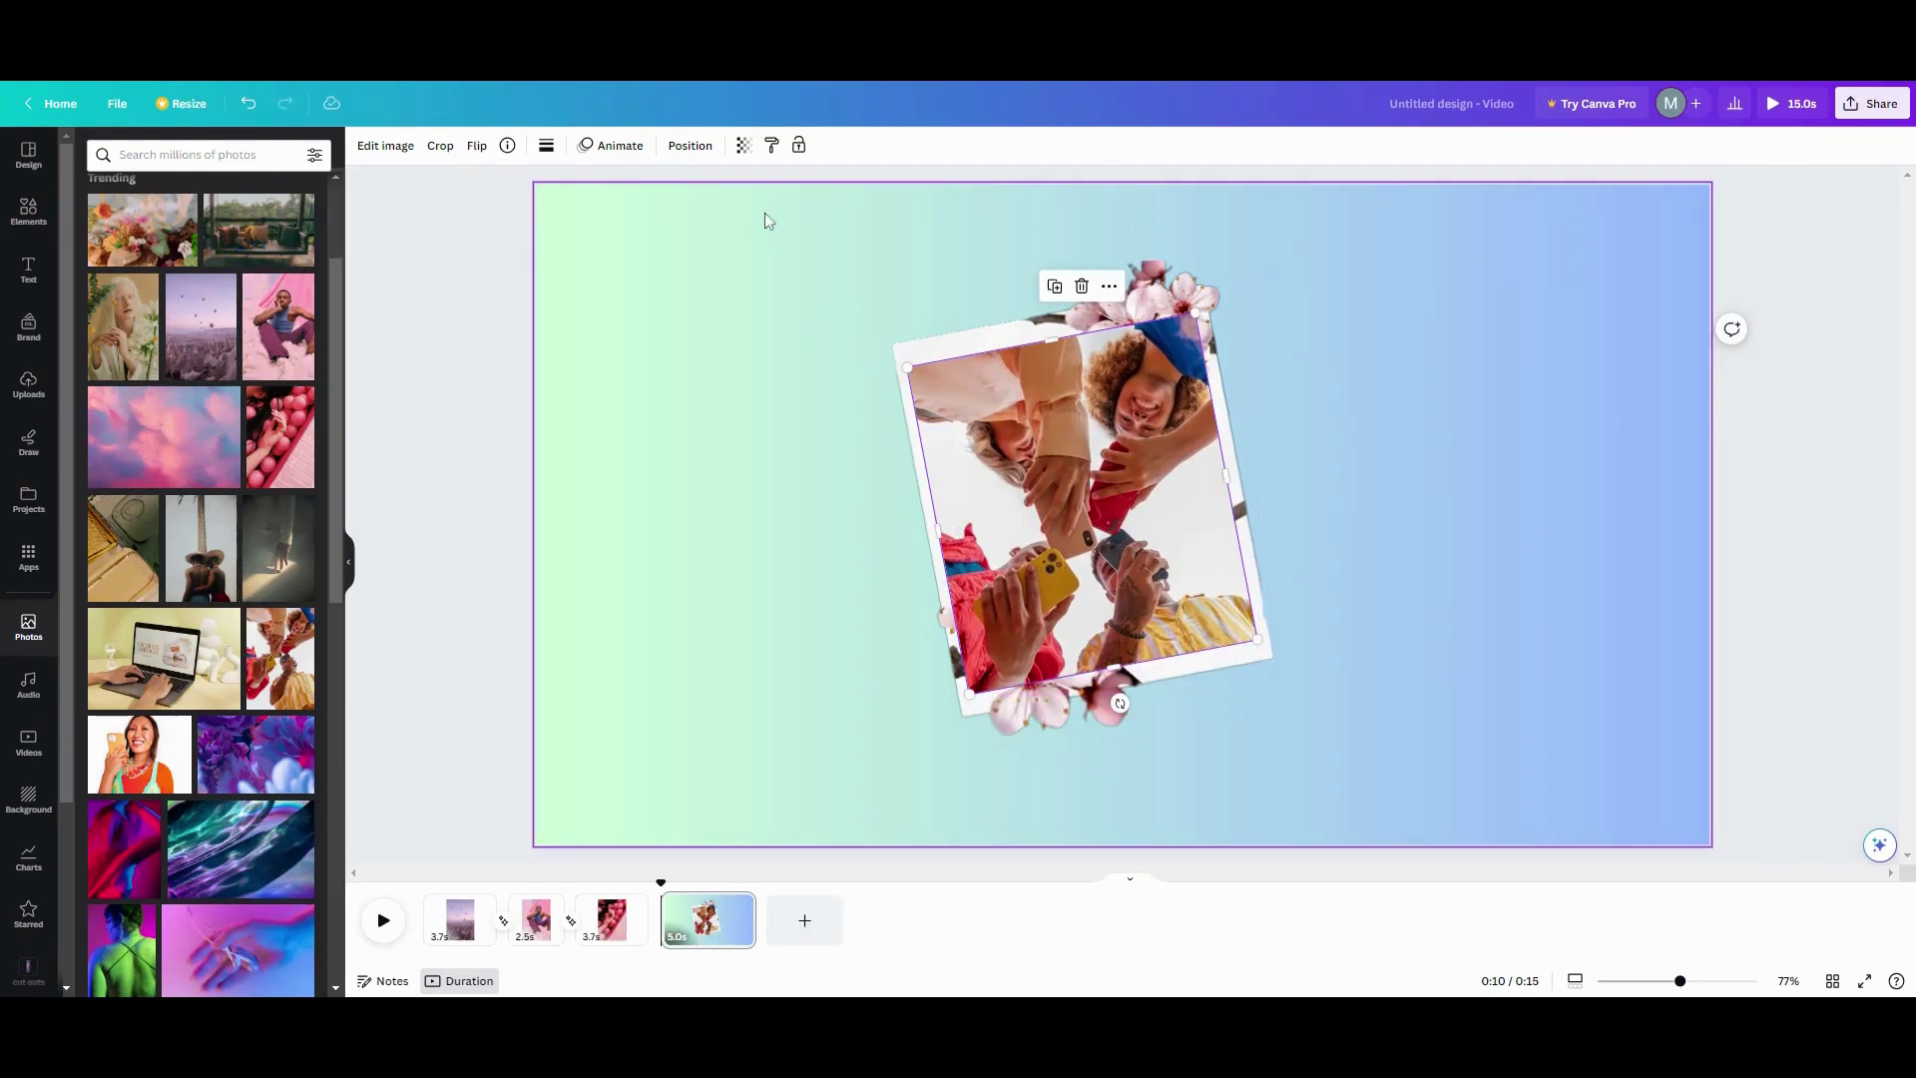
pyautogui.click(689, 146)
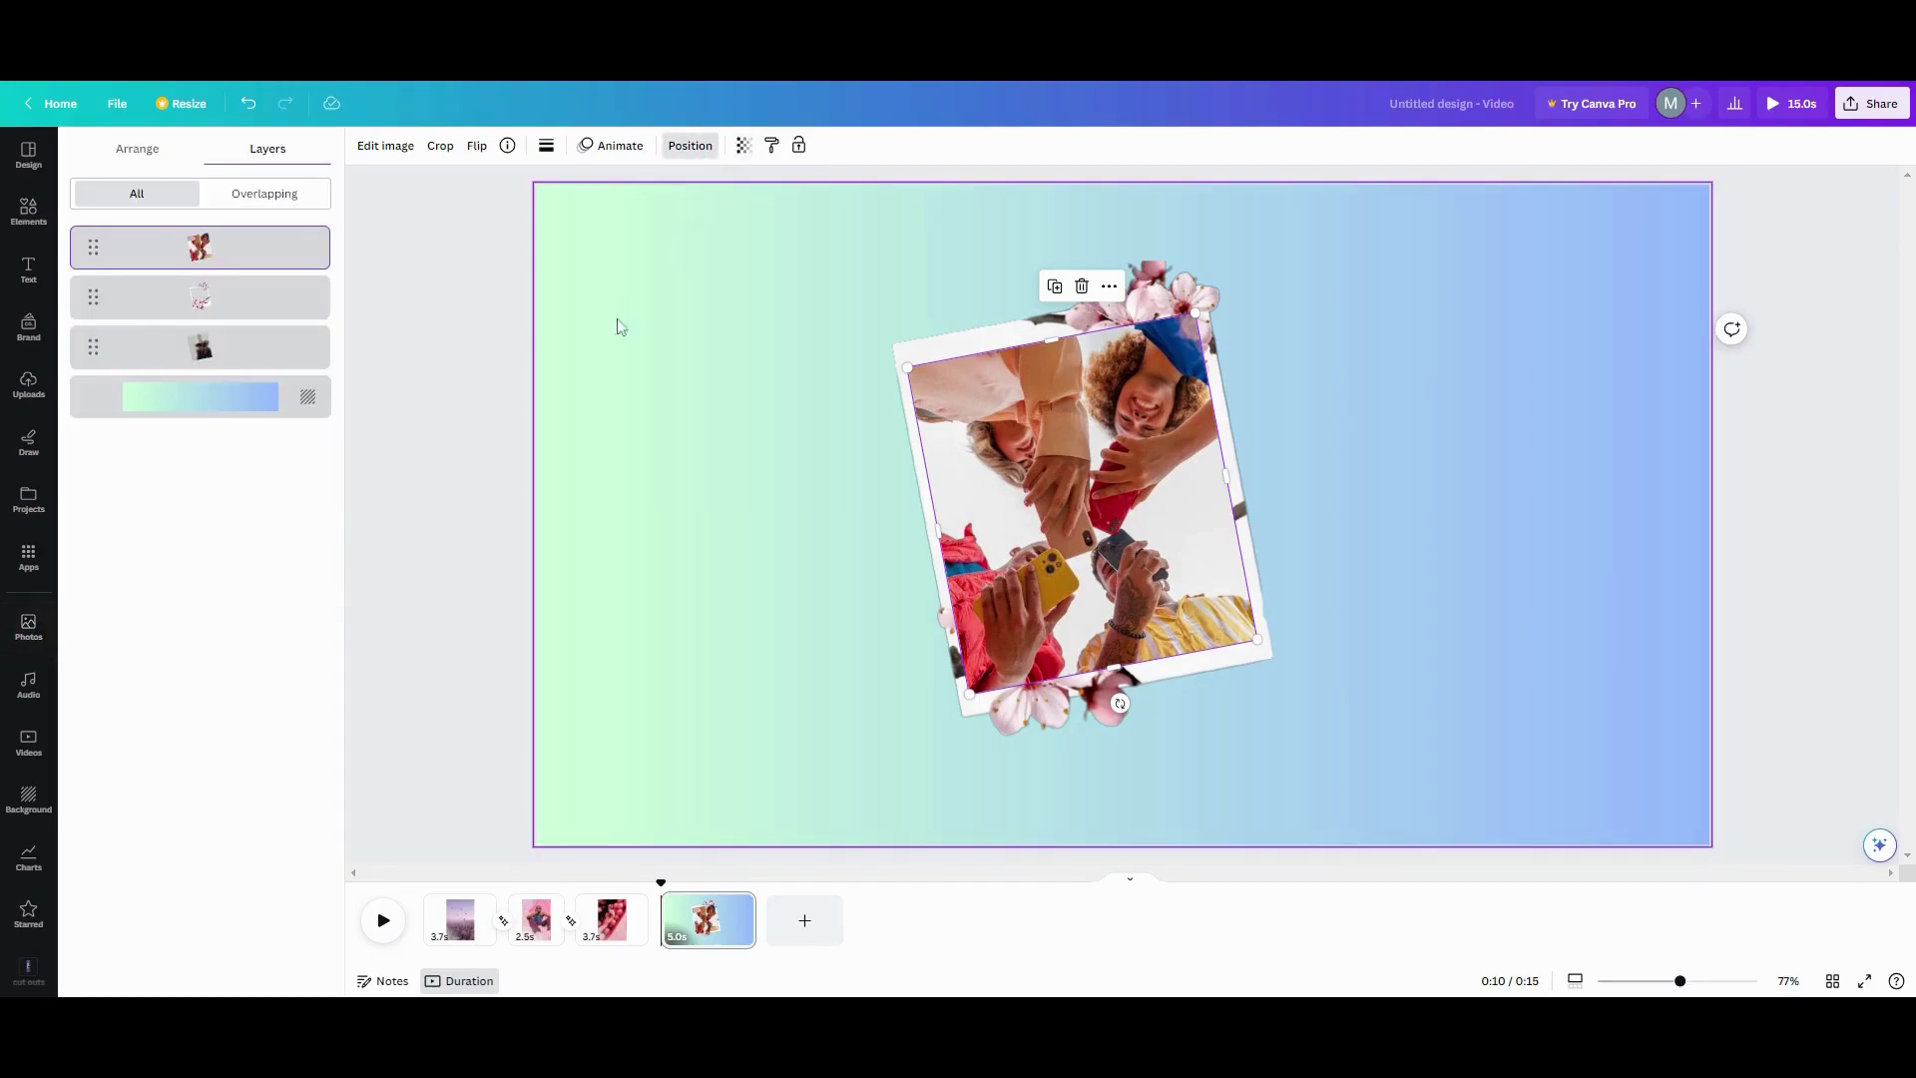
pyautogui.moveTo(215, 263)
pyautogui.mouseDown()
pyautogui.moveTo(214, 315)
pyautogui.moveTo(210, 299)
pyautogui.mouseUp()
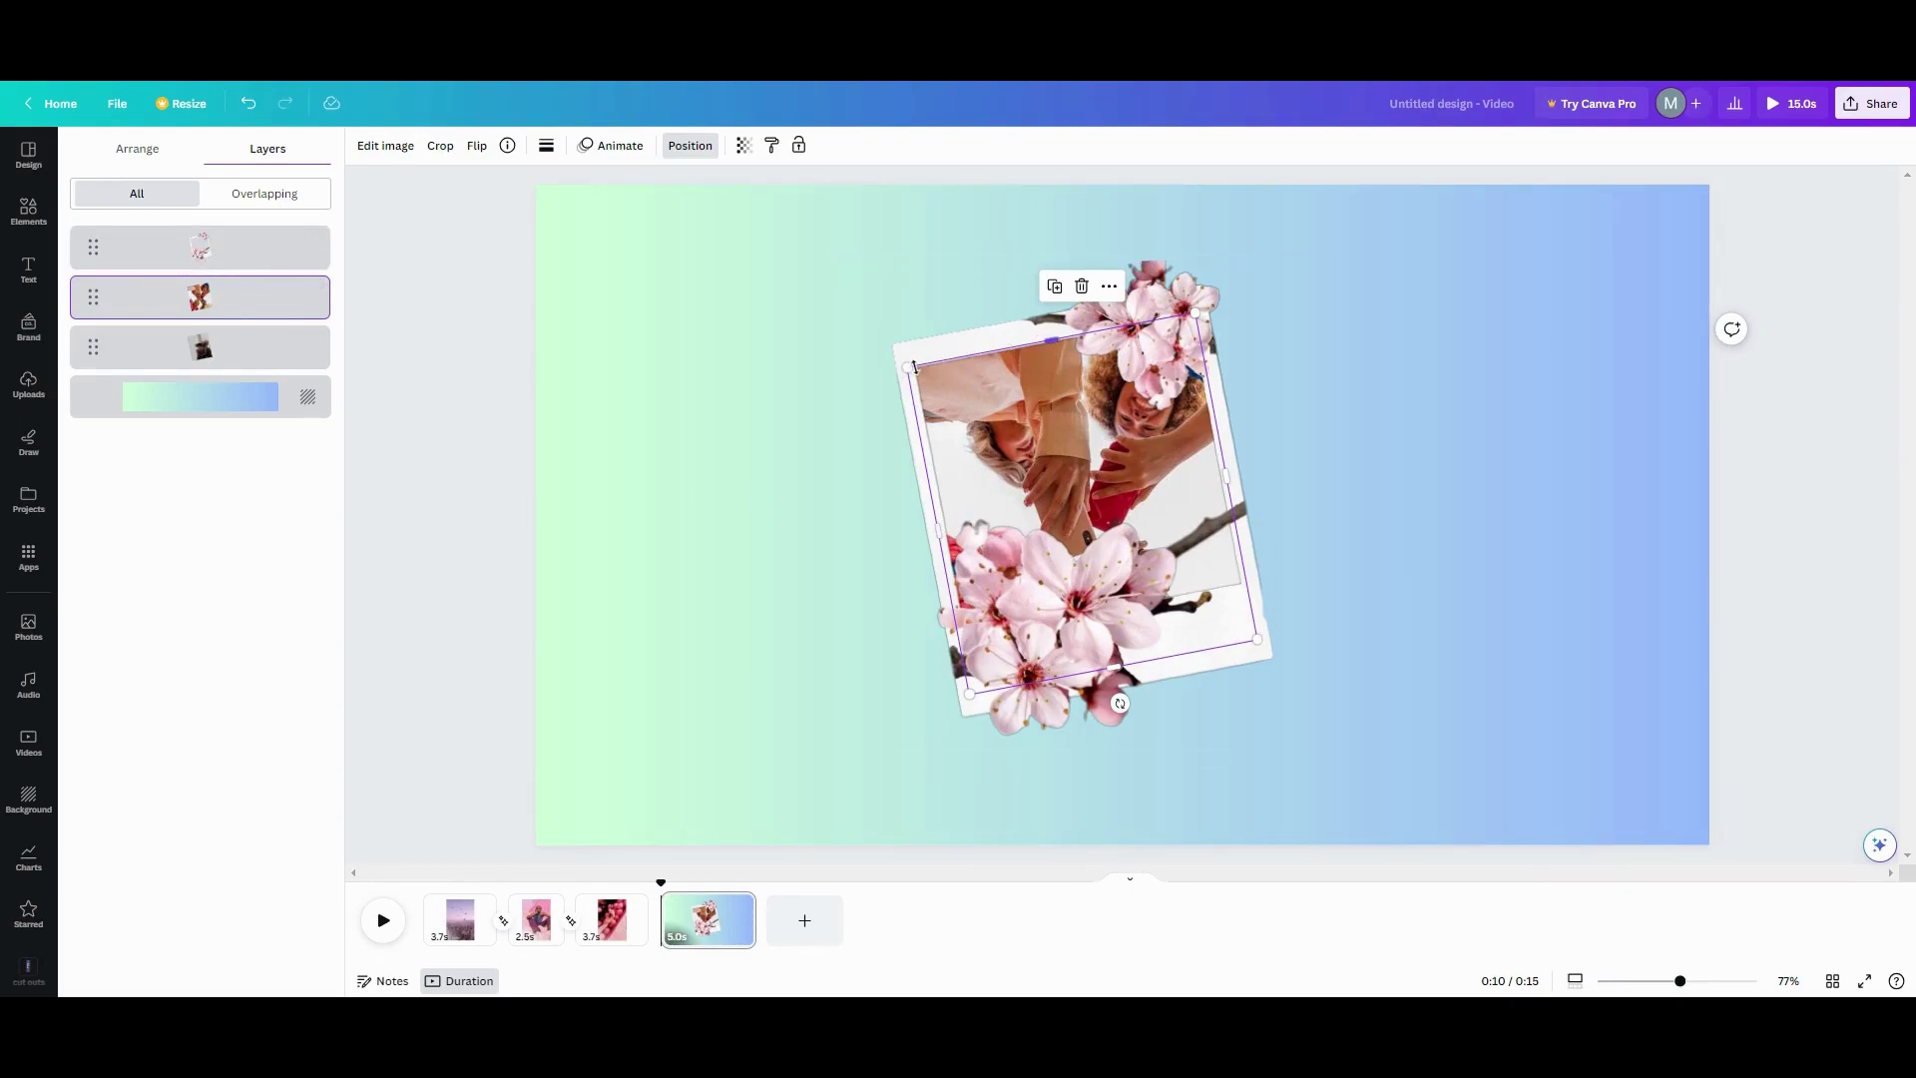
# - Shrink the photo of friends to a small thumbnail just below the straw hats and set its transparency to 0
pyautogui.moveTo(910, 369); pyautogui.dragTo(1099, 488)
pyautogui.click(730, 868)
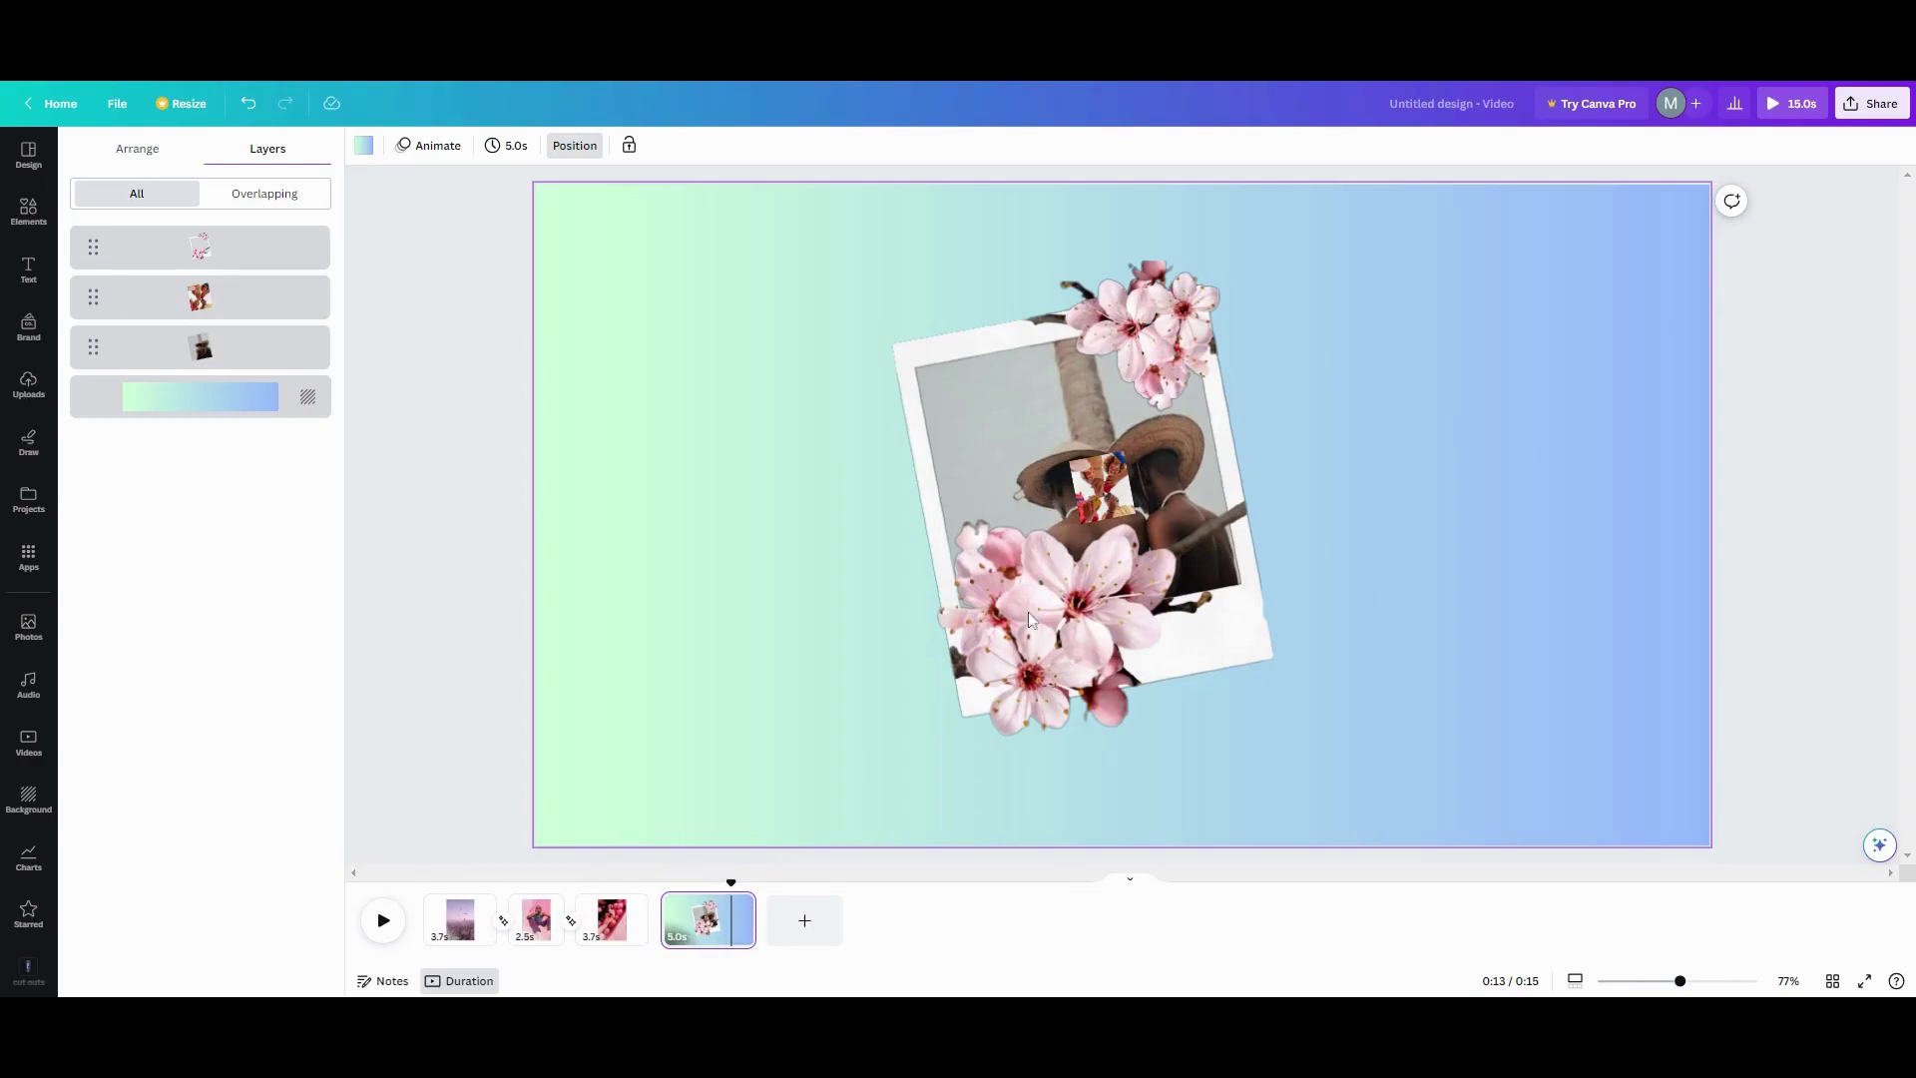
pyautogui.click(1108, 496)
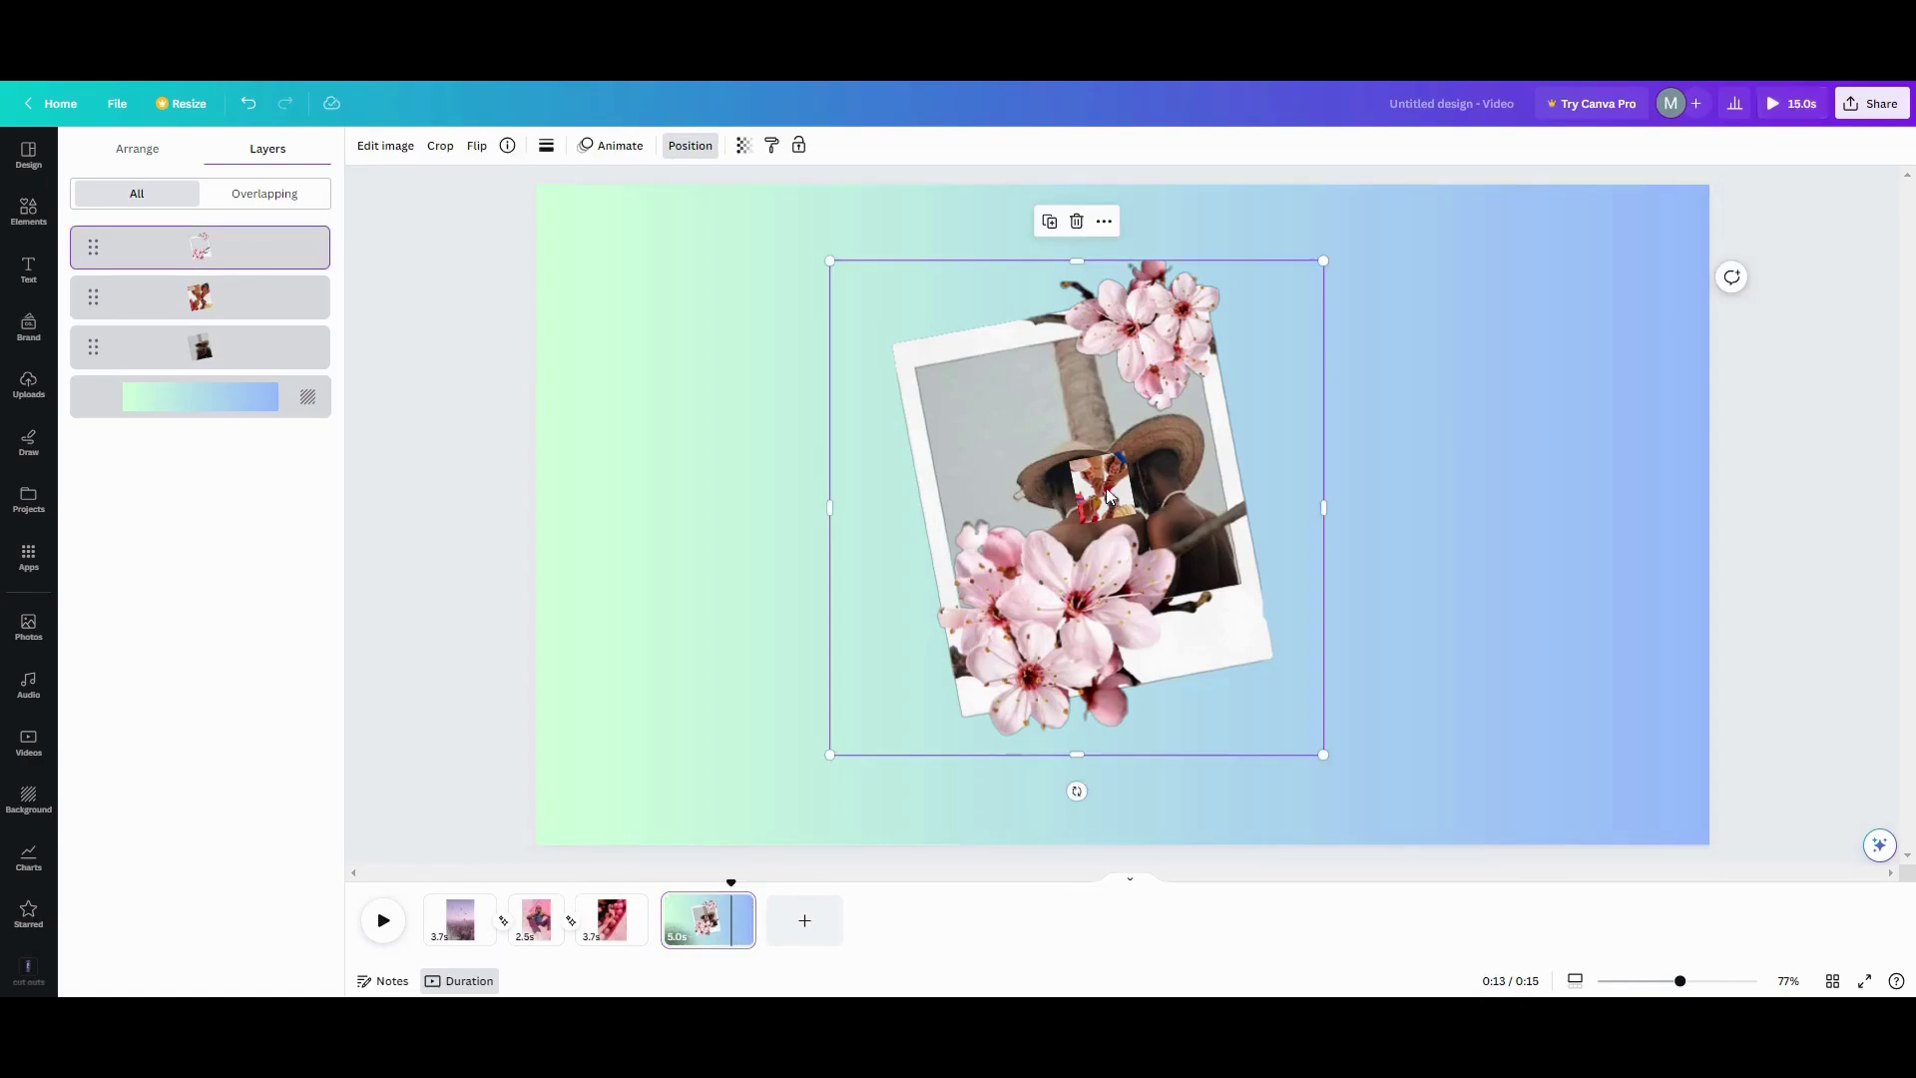
pyautogui.click(742, 147)
pyautogui.moveTo(748, 219)
pyautogui.mouseDown()
pyautogui.moveTo(624, 209)
pyautogui.moveTo(750, 215)
pyautogui.mouseUp()
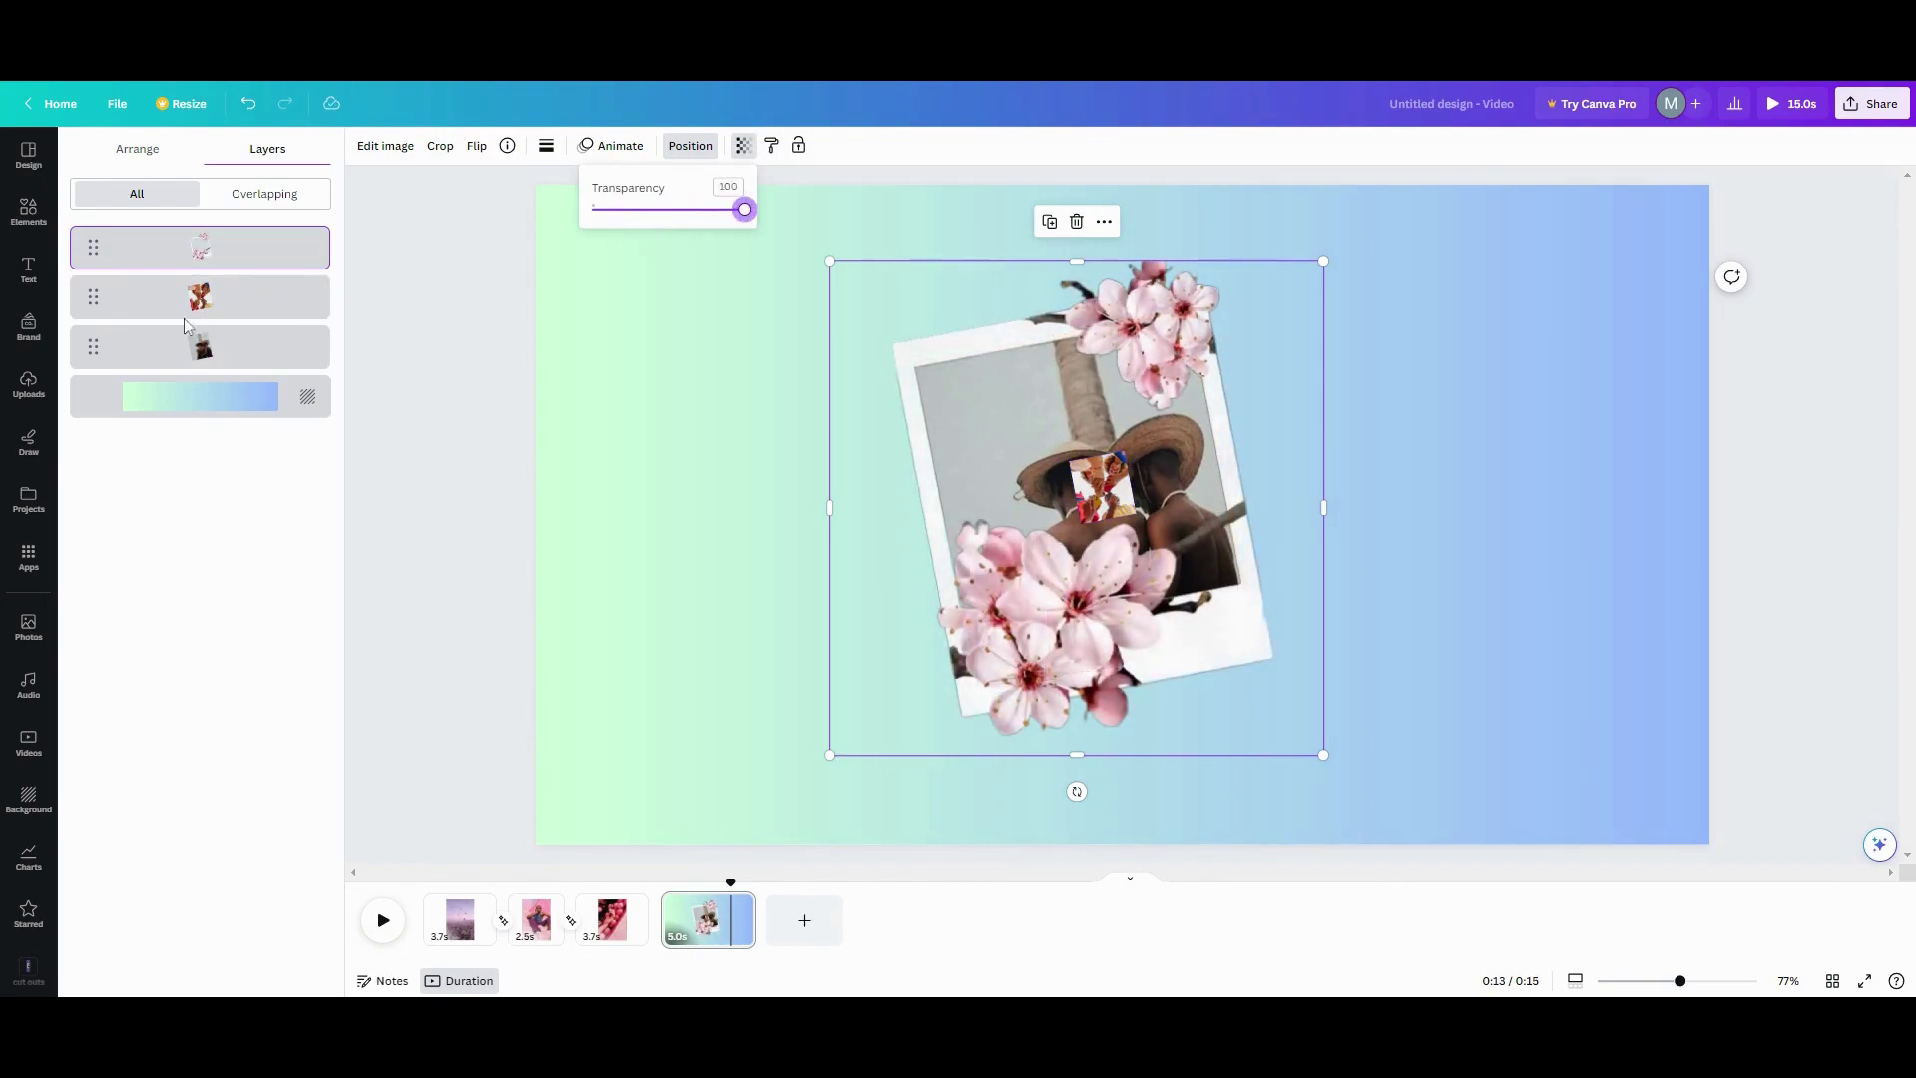
pyautogui.click(178, 305)
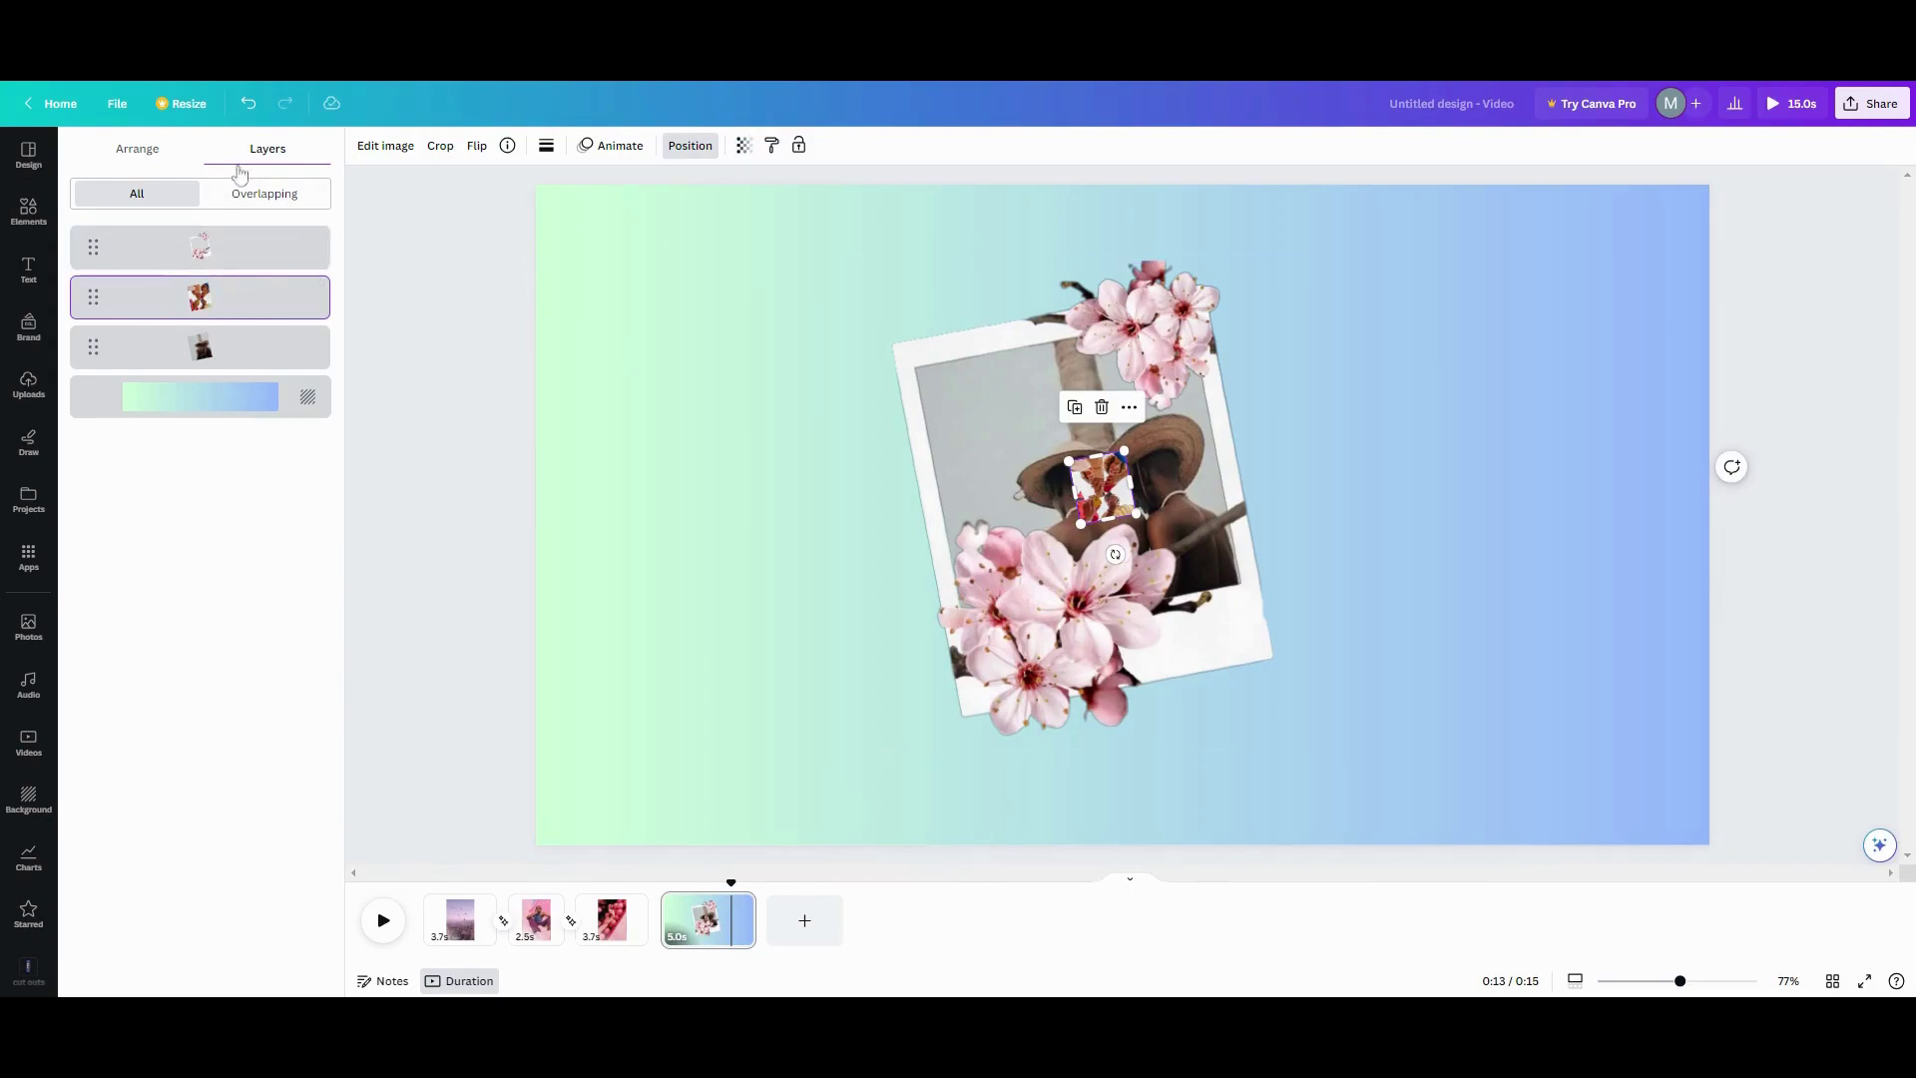
pyautogui.click(741, 150)
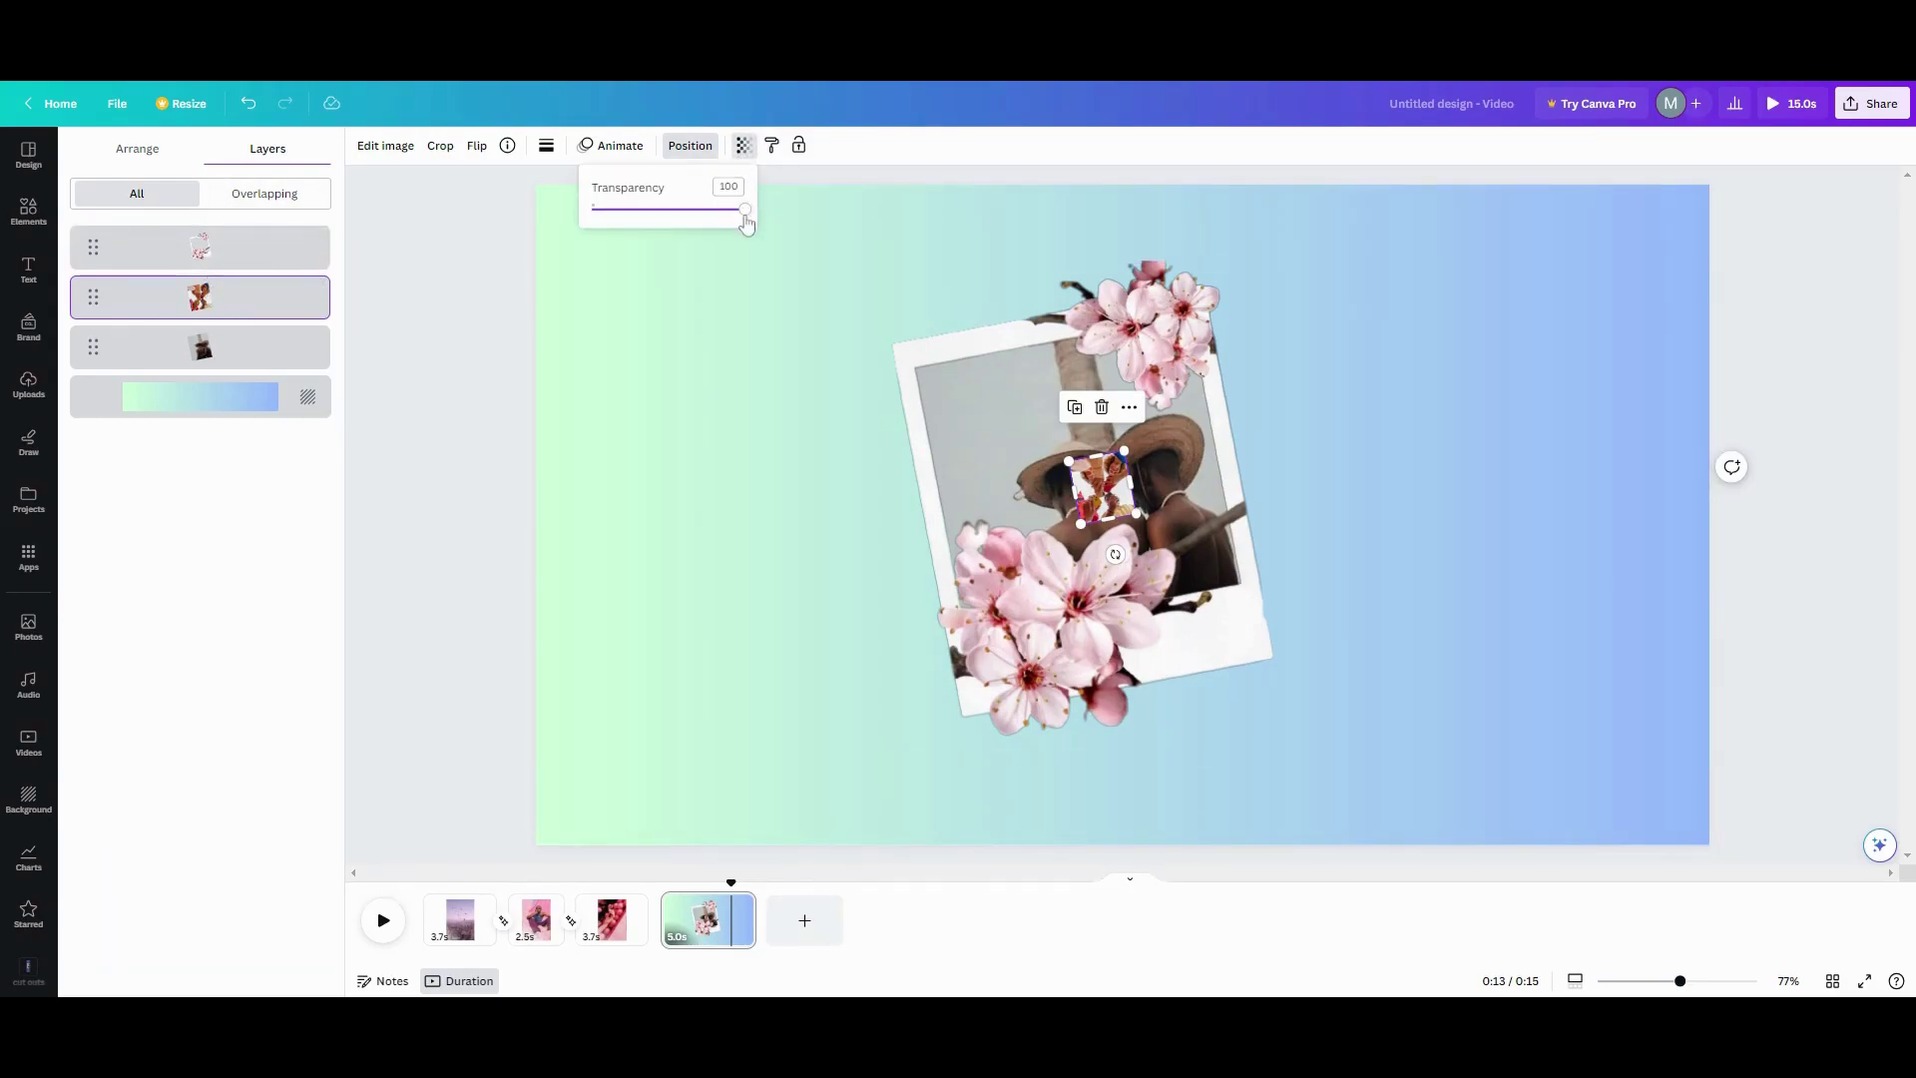
pyautogui.moveTo(744, 217); pyautogui.dragTo(580, 196)
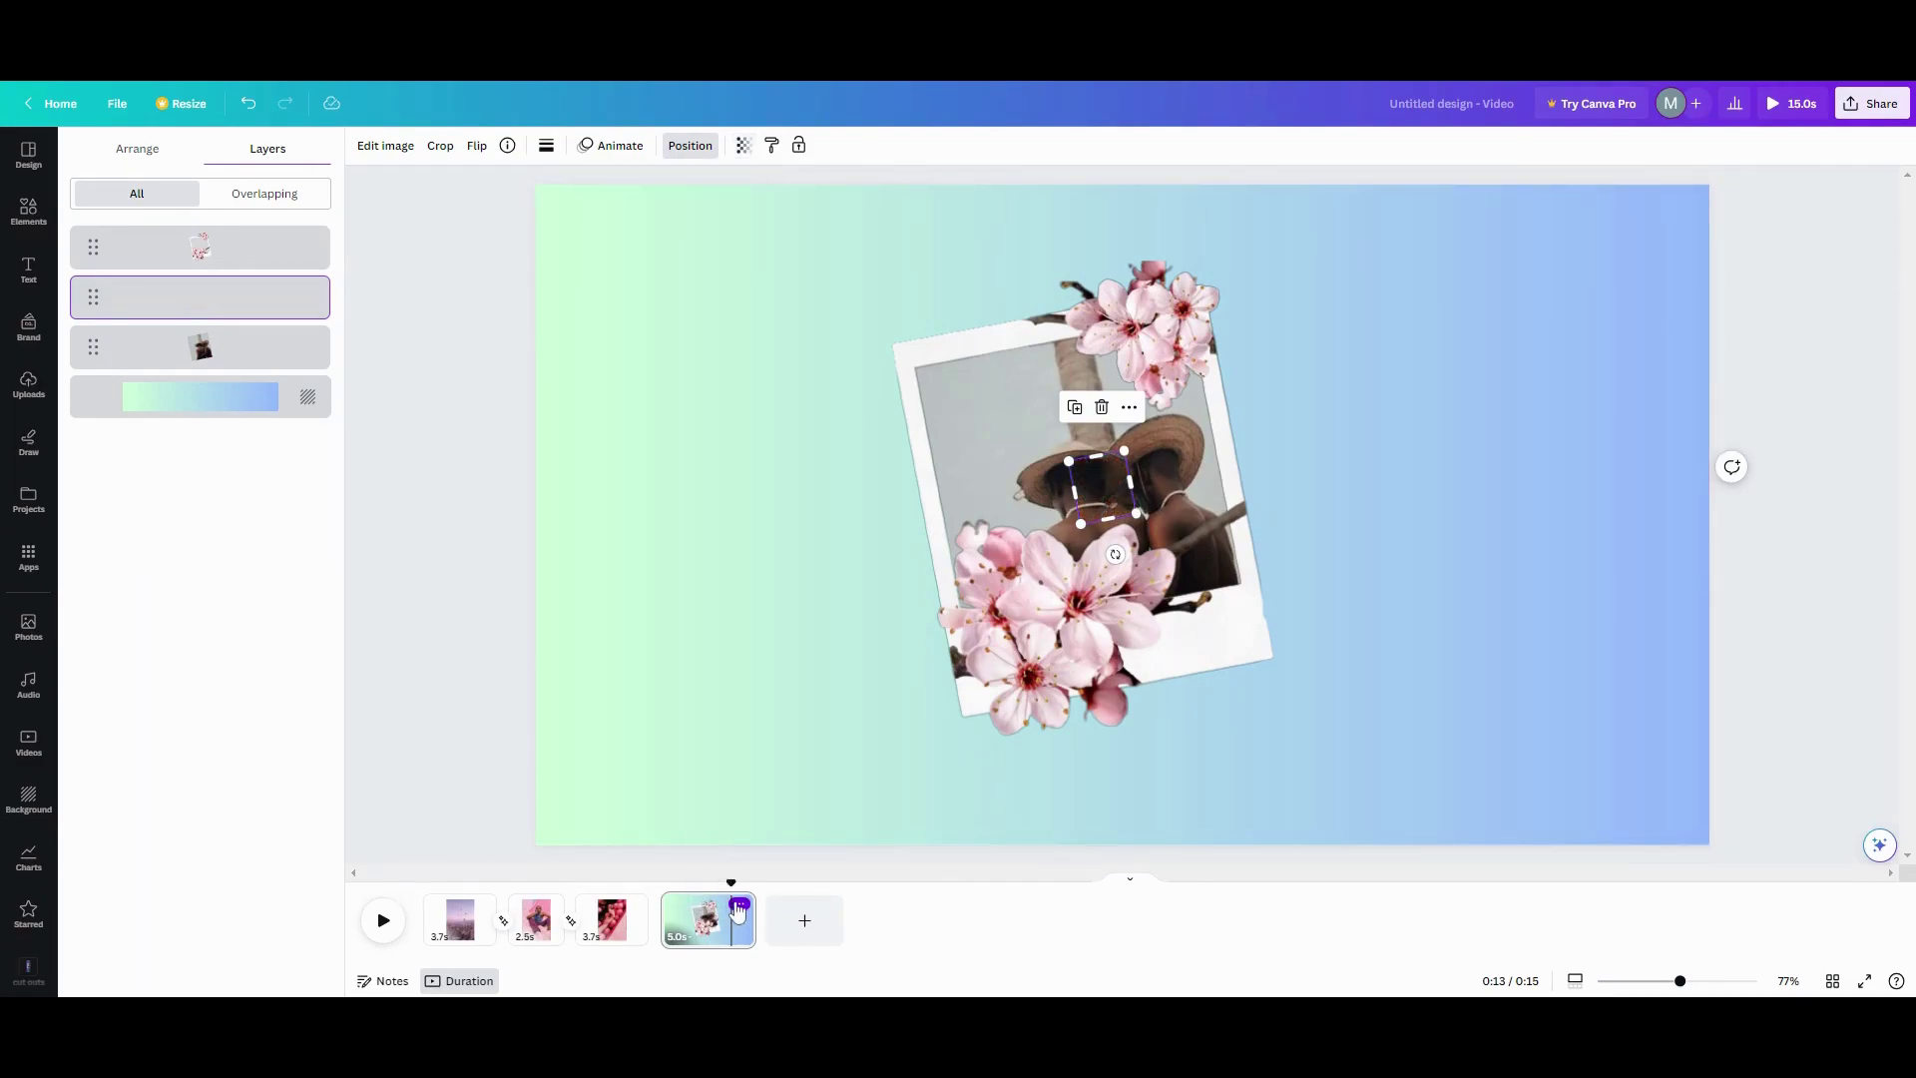
# - Duplicate the fourth page and enlarge the invisible photo of friends on the copy to cover the polaroid opening
pyautogui.click(739, 904)
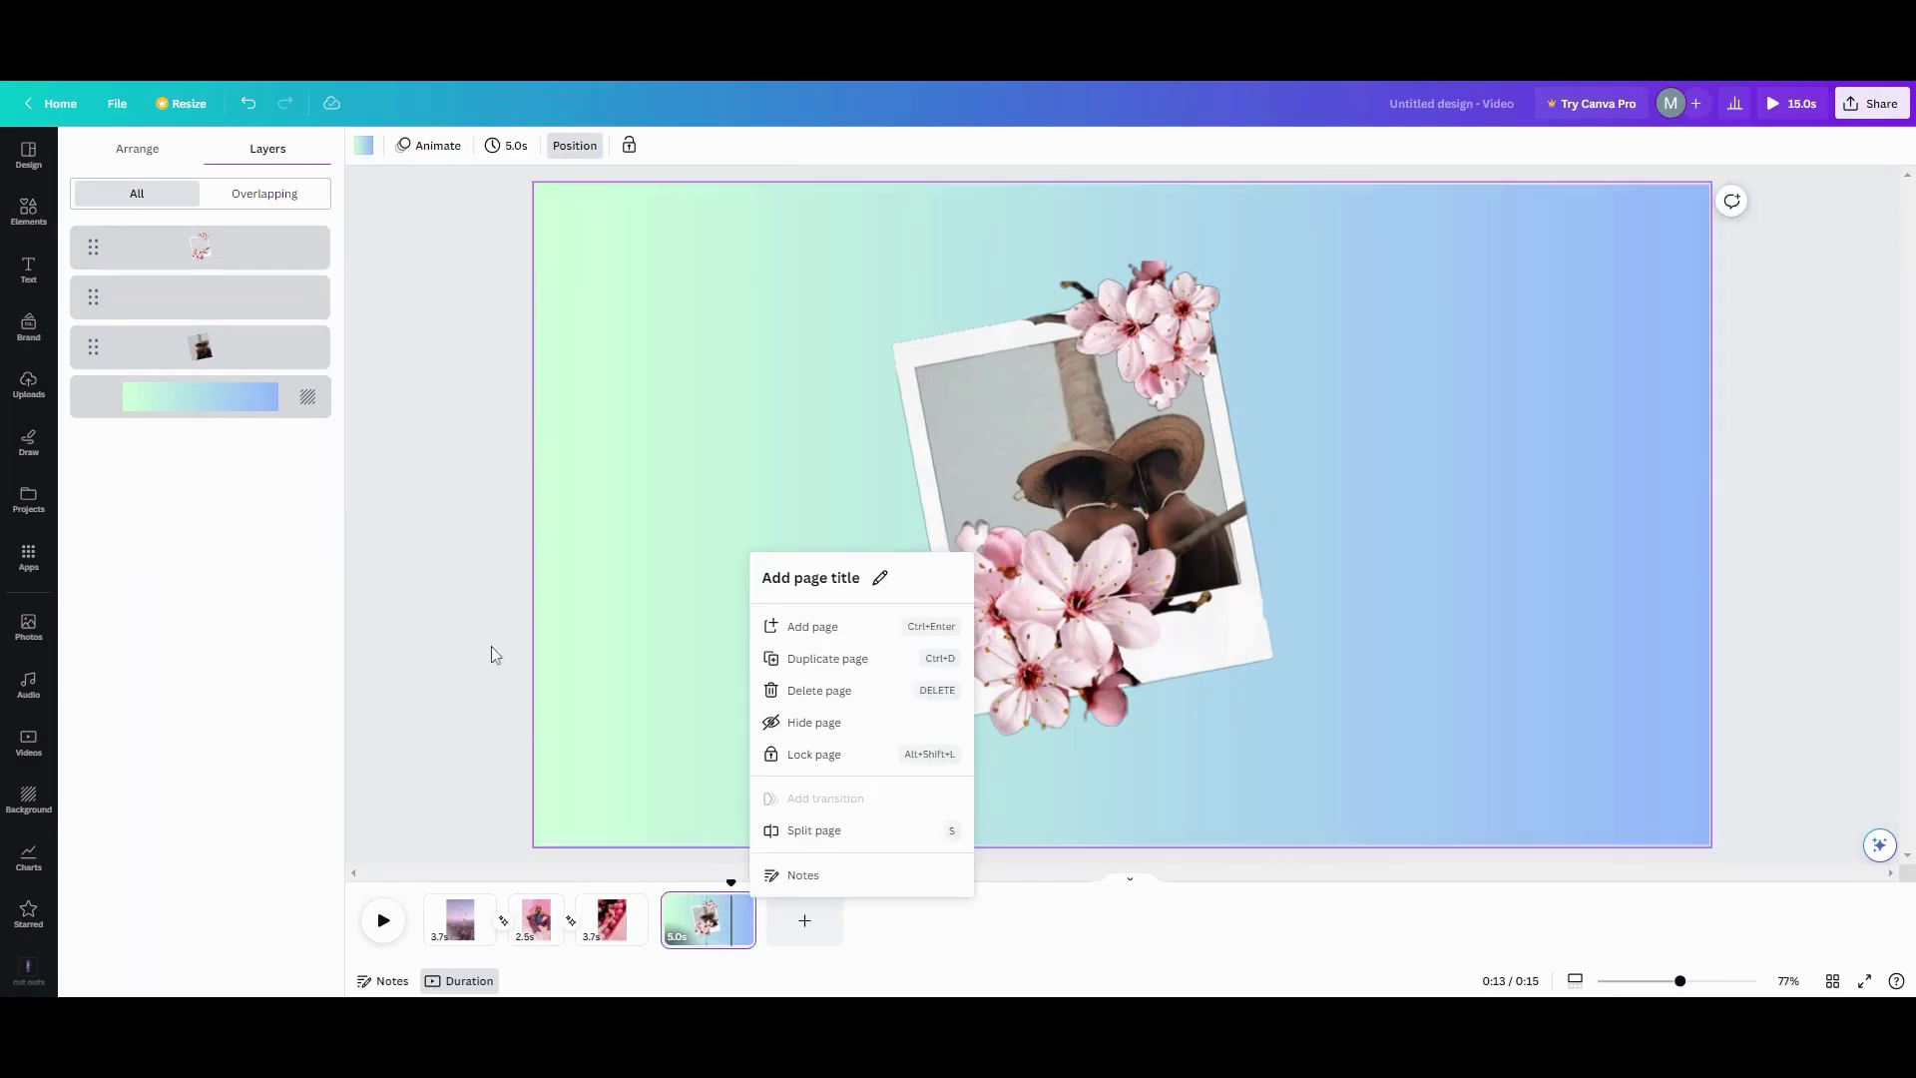
pyautogui.click(826, 661)
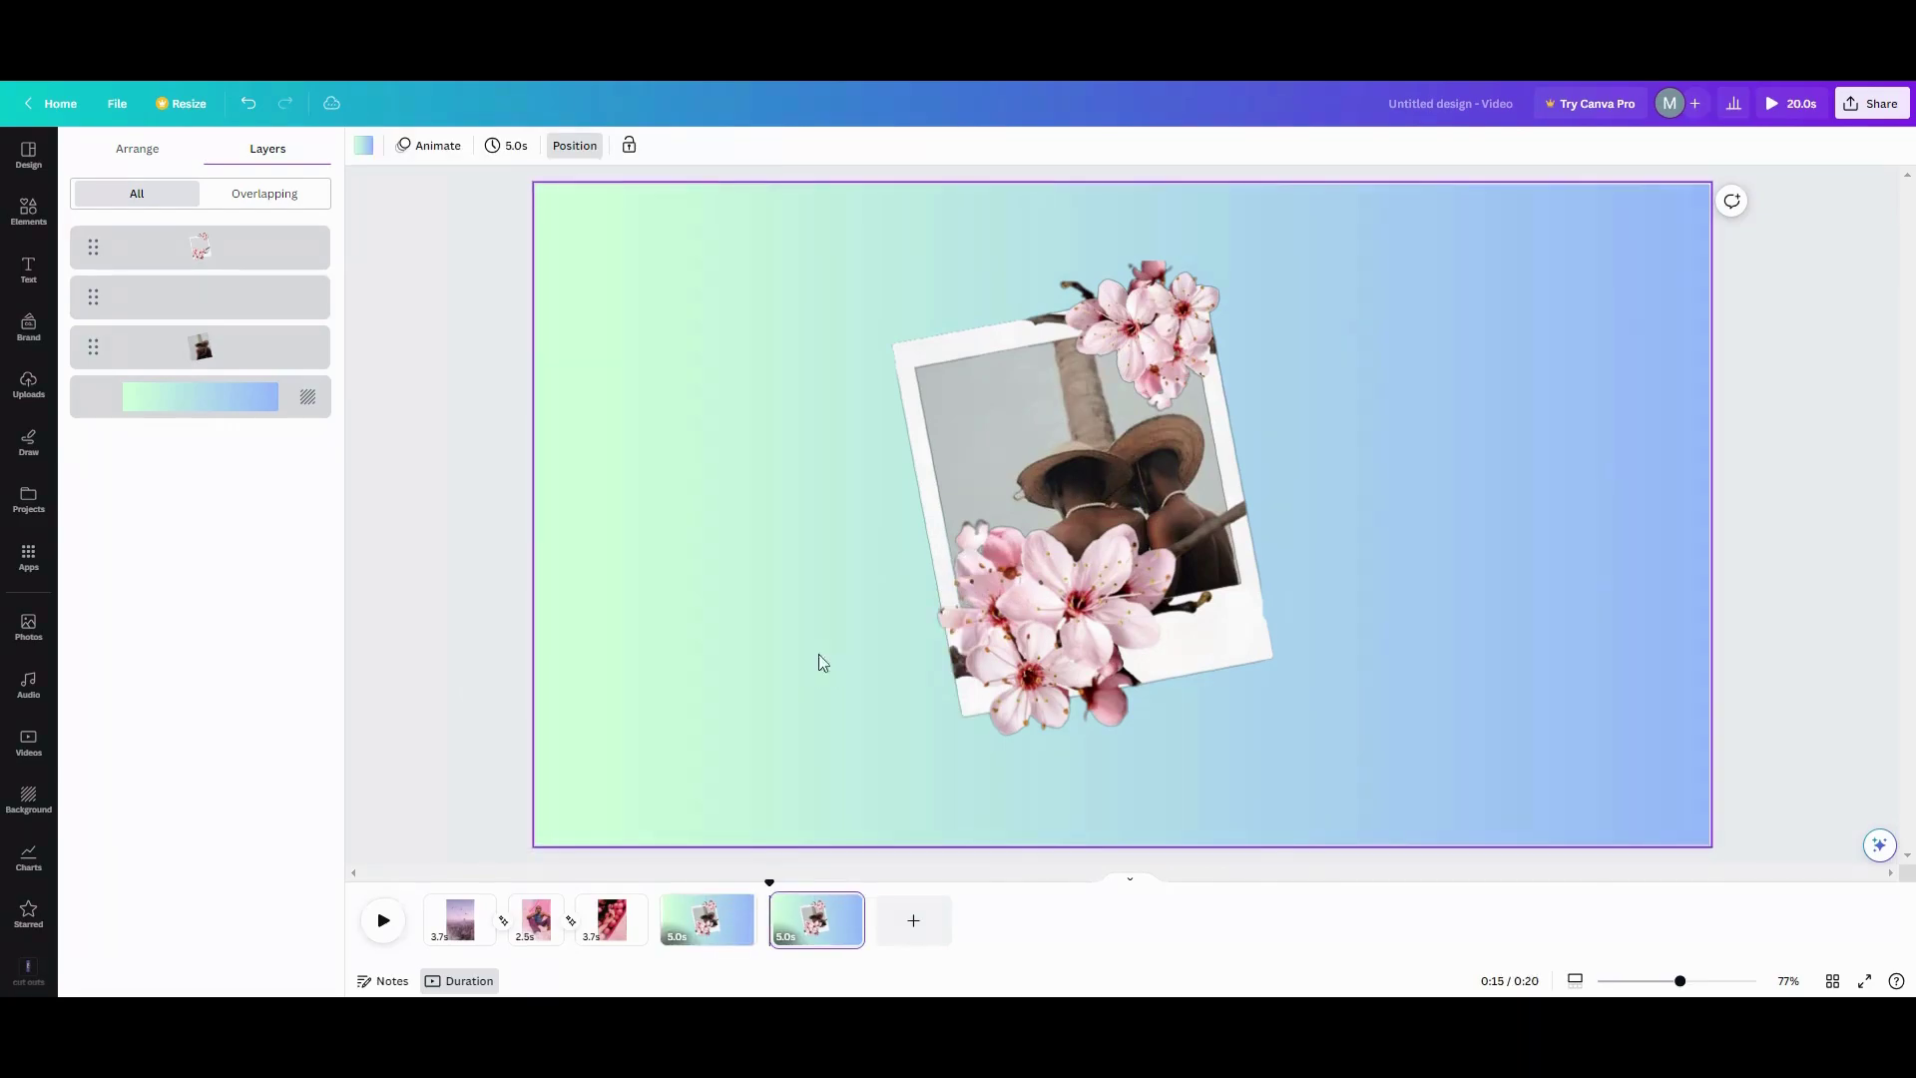
pyautogui.click(228, 295)
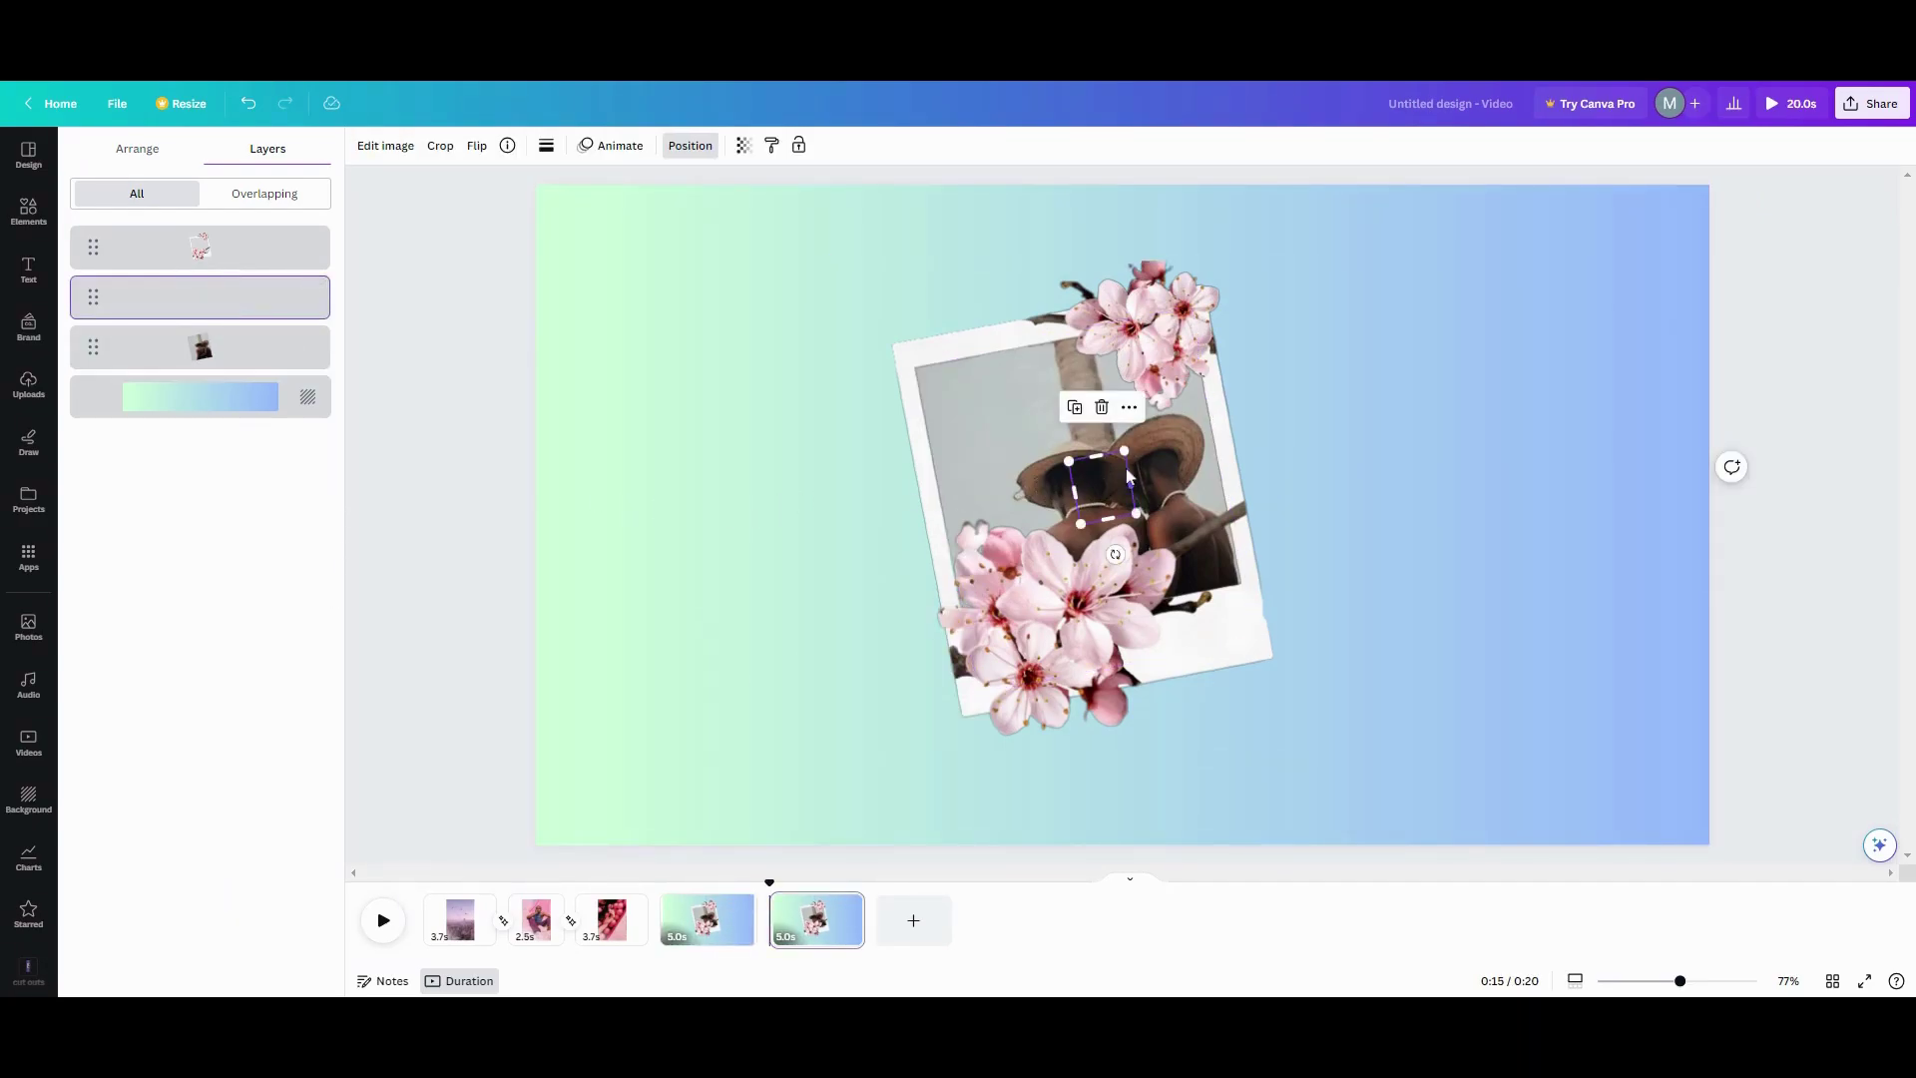
pyautogui.moveTo(1124, 455); pyautogui.dragTo(1206, 311)
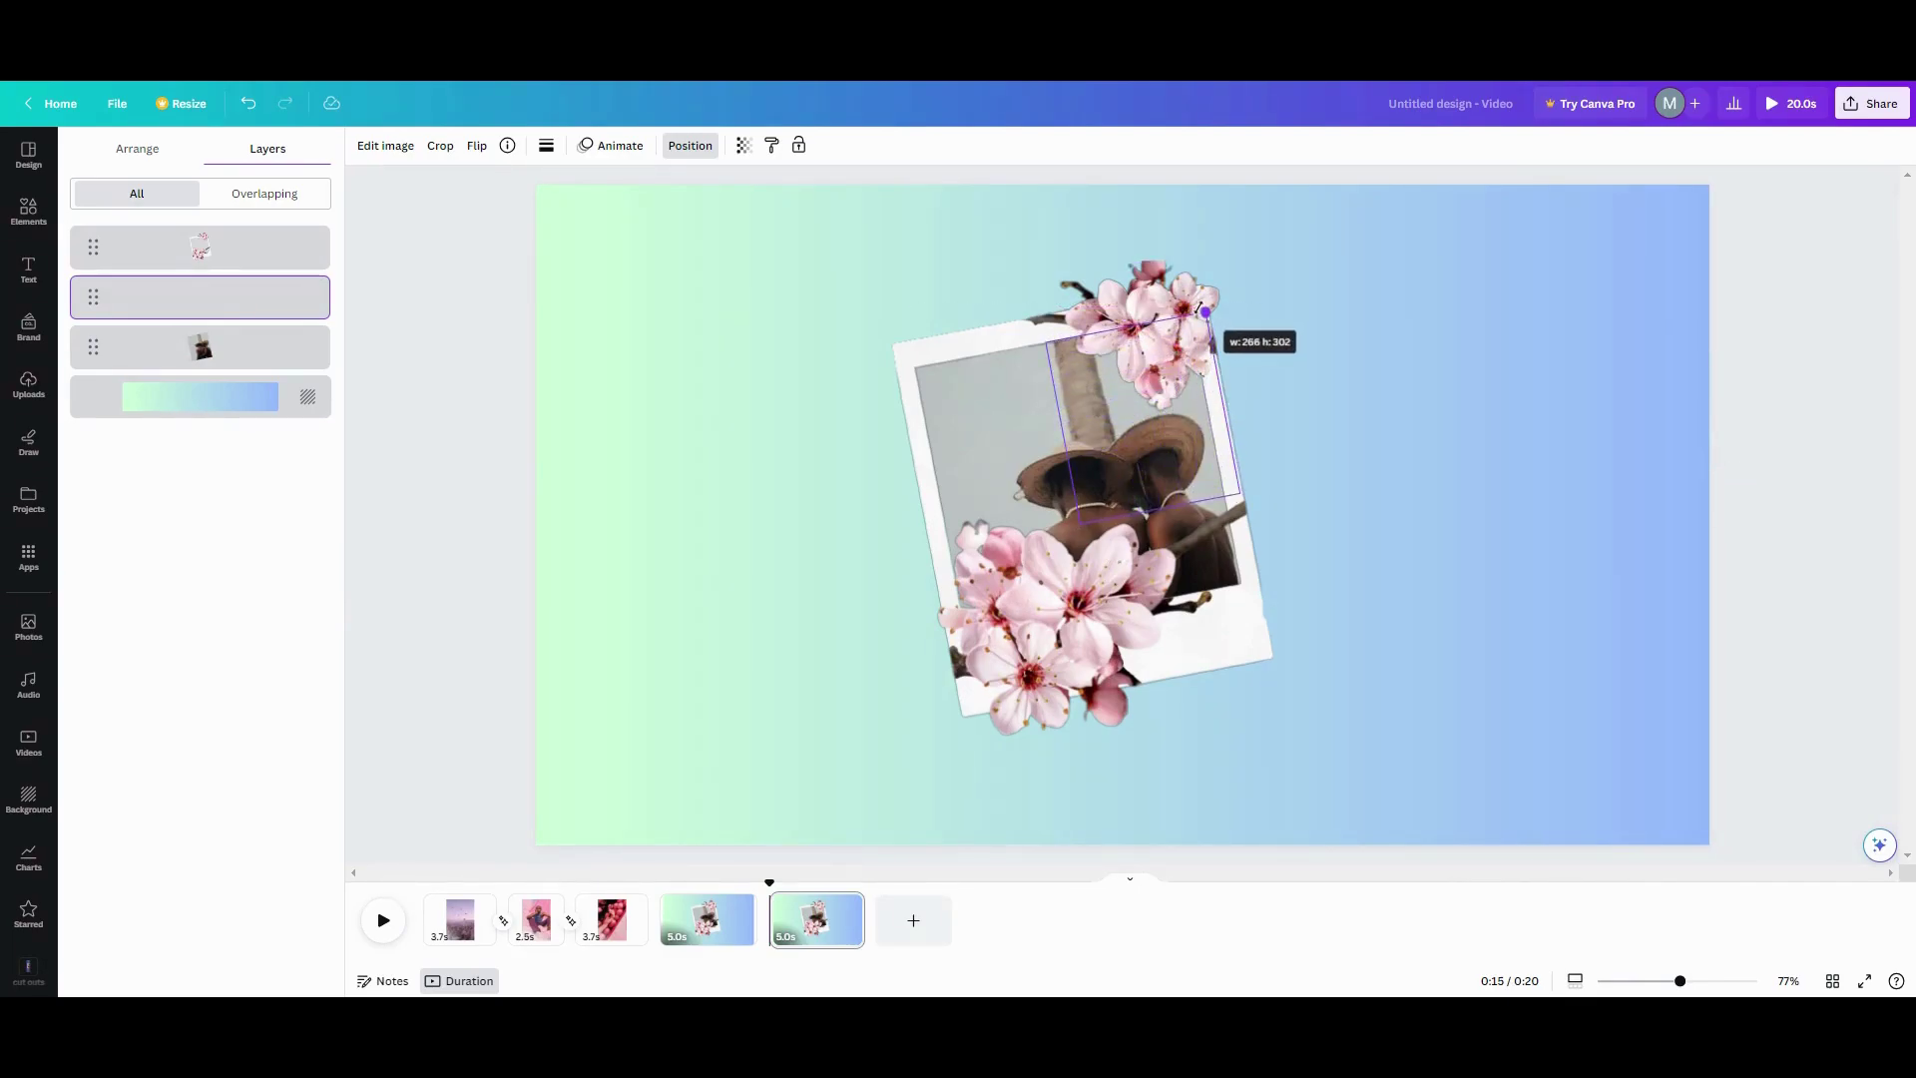
pyautogui.moveTo(1079, 523); pyautogui.dragTo(907, 654)
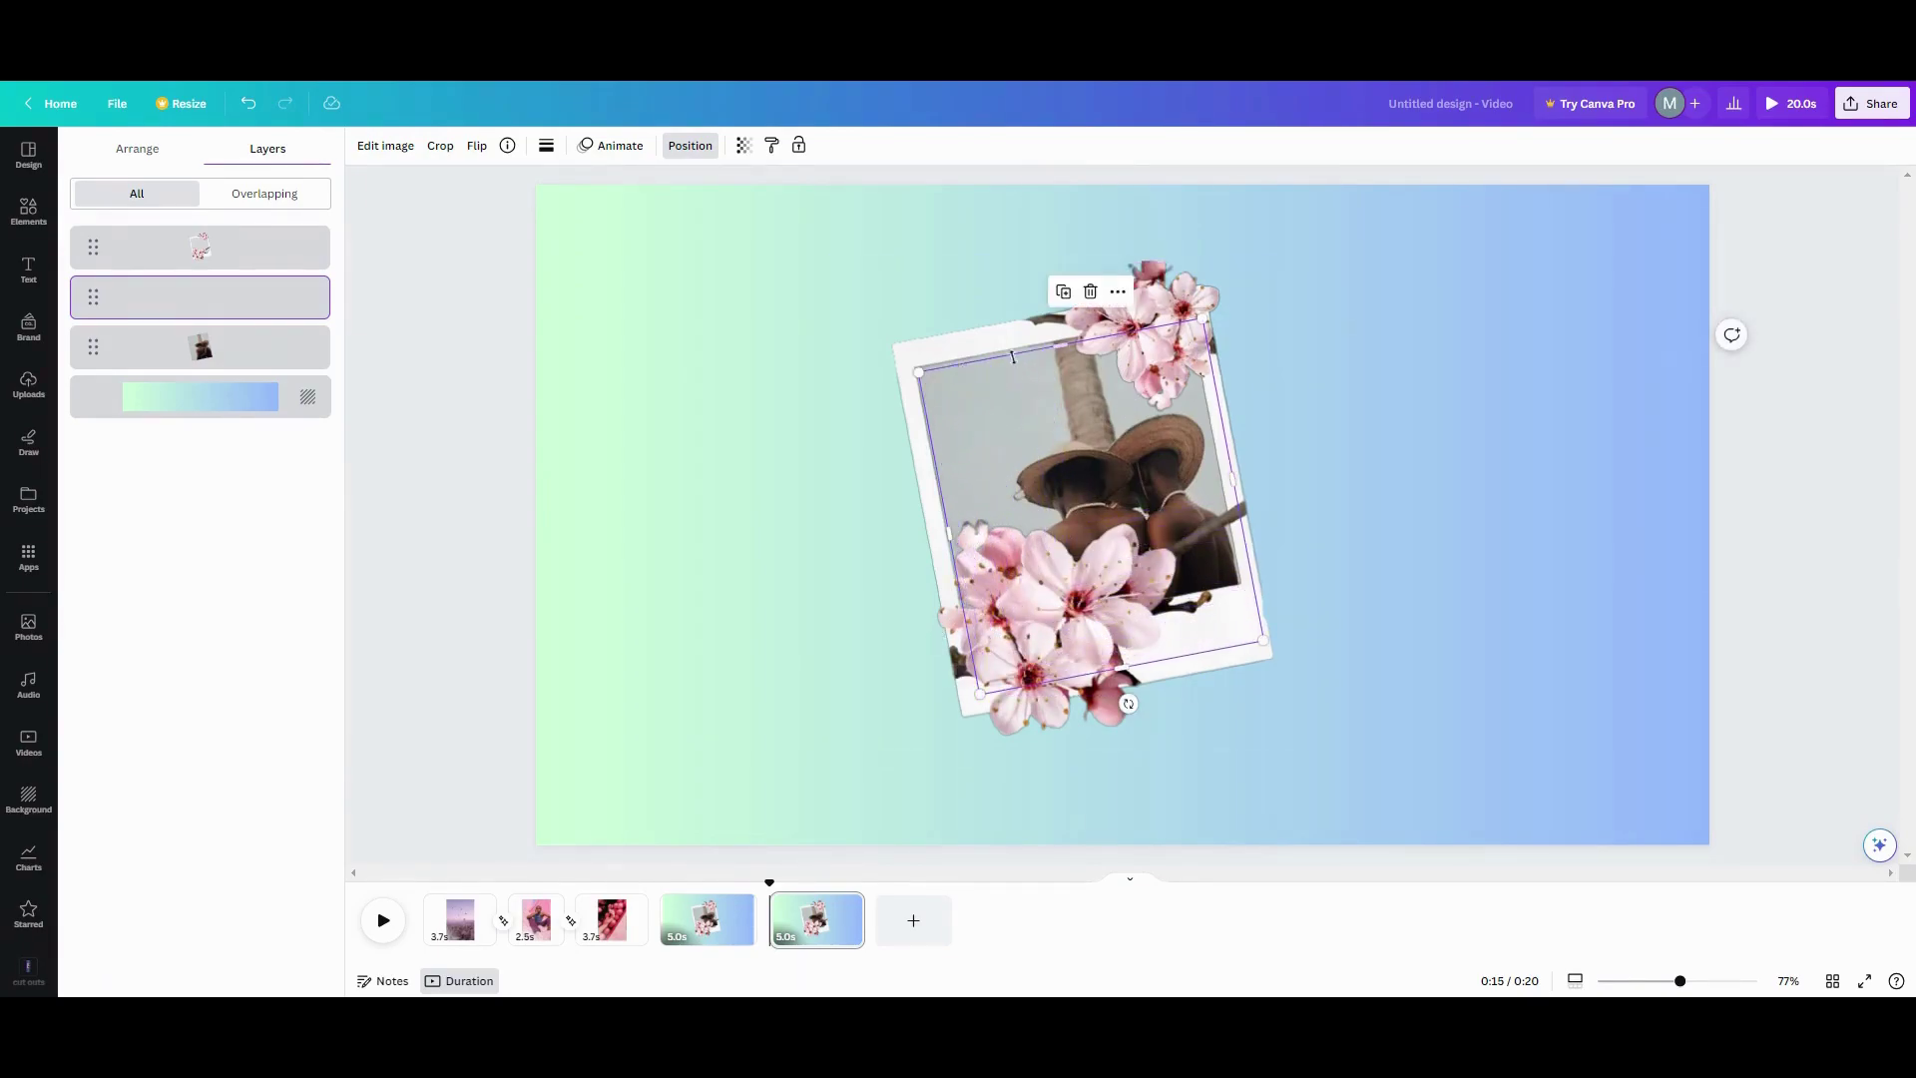
pyautogui.moveTo(918, 373); pyautogui.dragTo(906, 363)
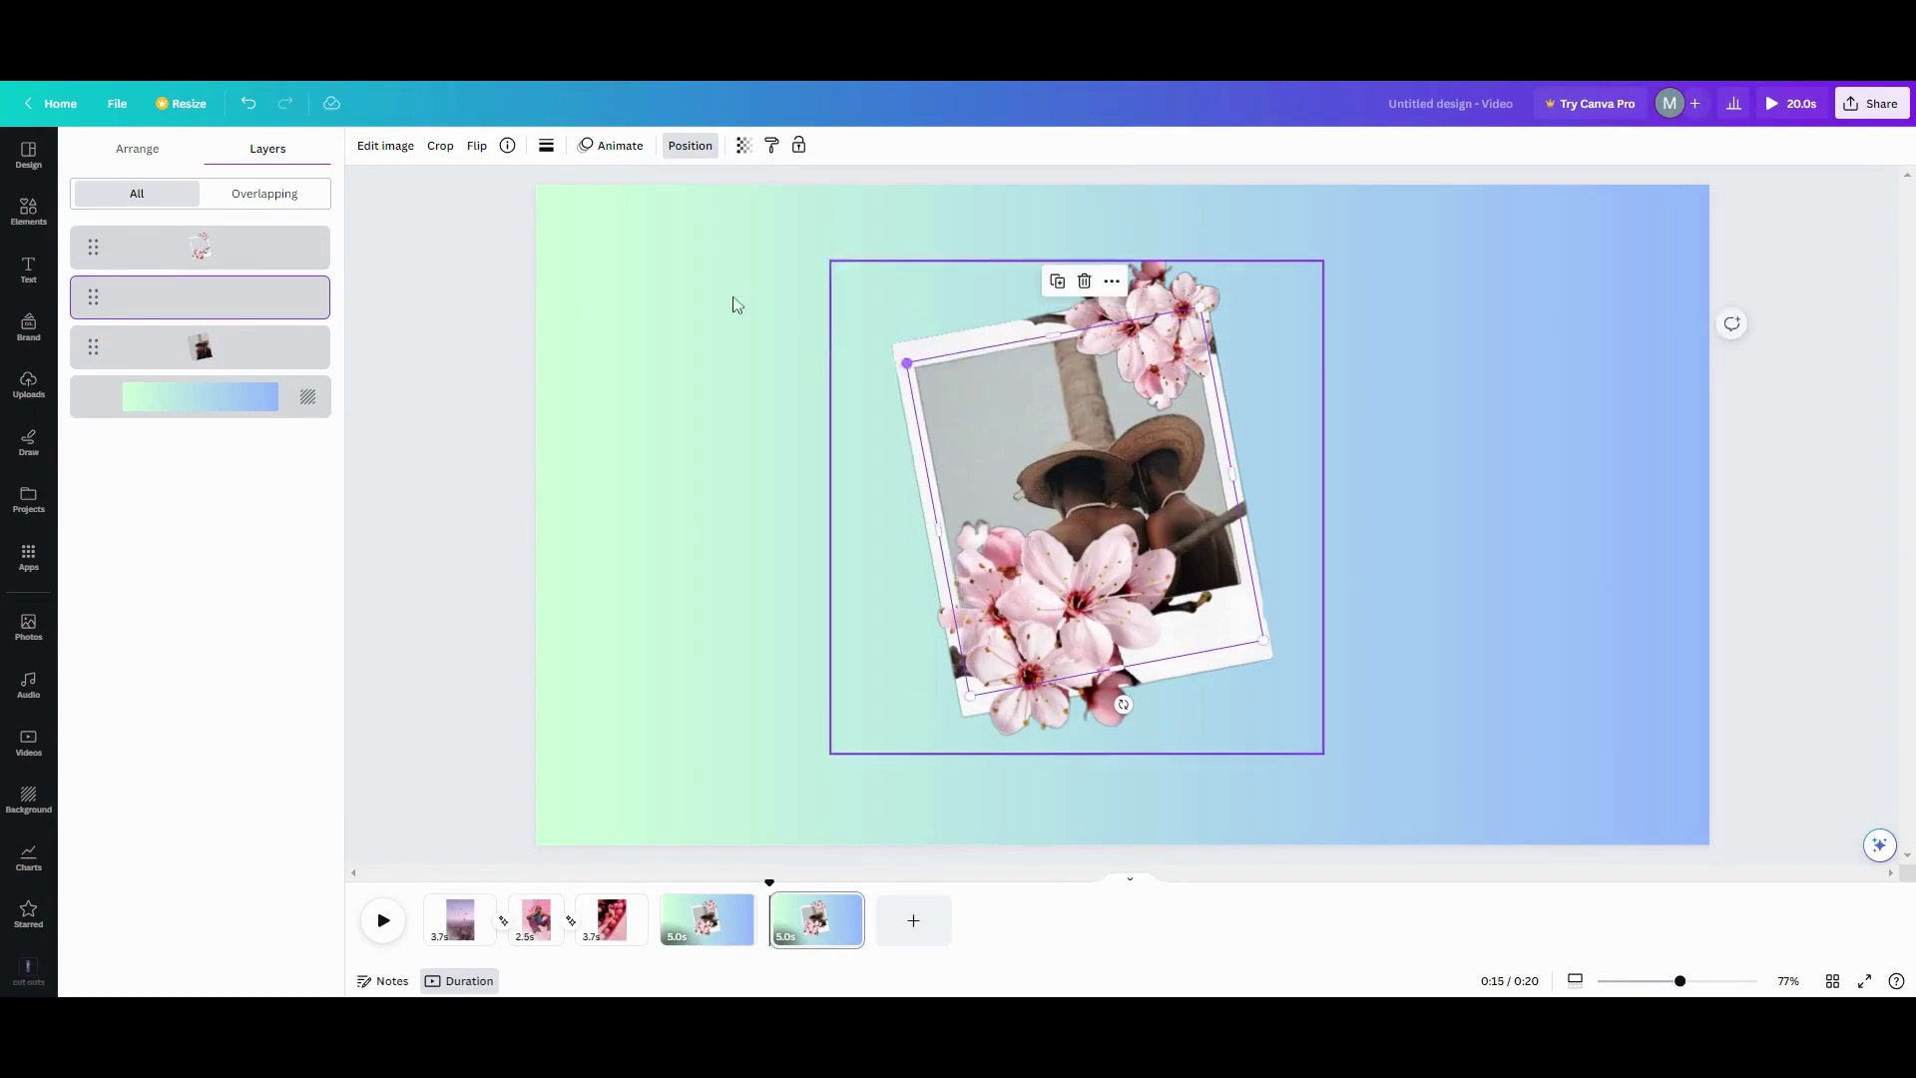
# - Set the enlarged photo of friends' transparency to 100 on the fifth page
pyautogui.click(743, 146)
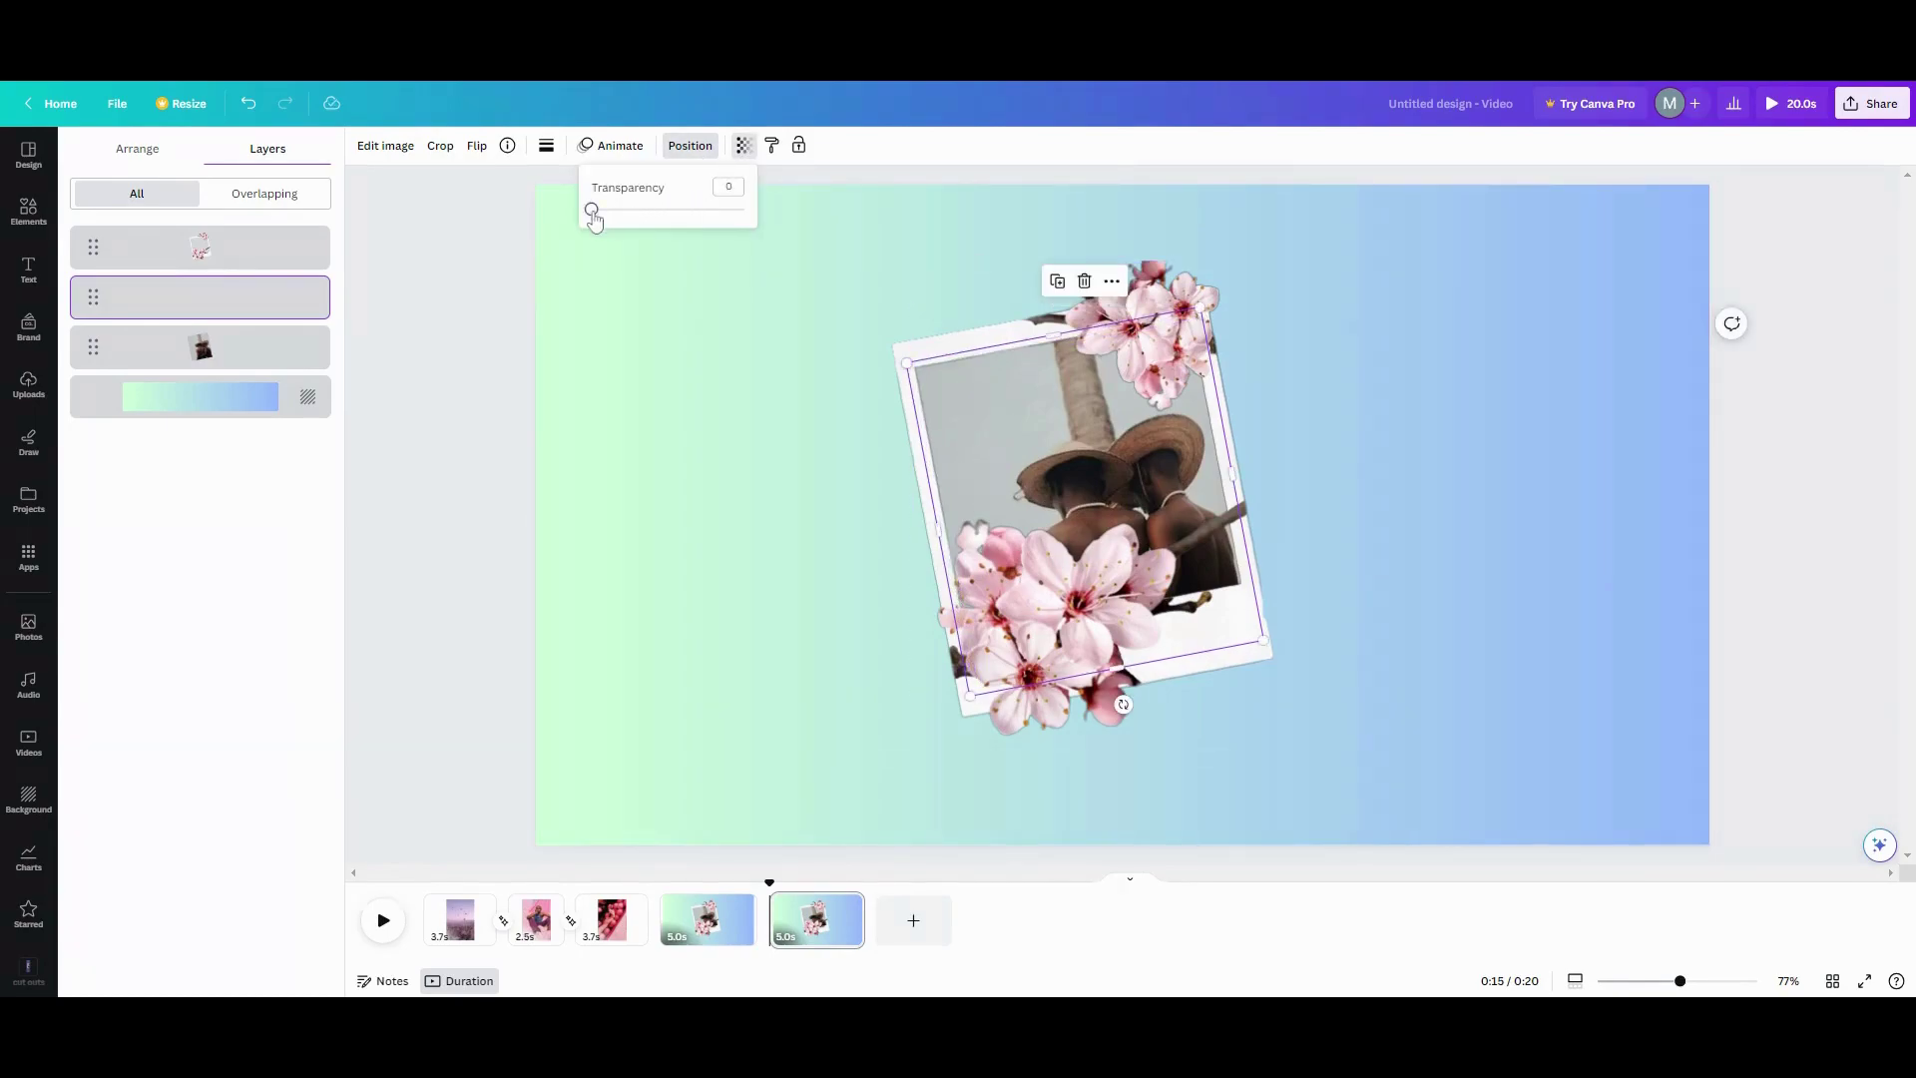
pyautogui.moveTo(593, 212); pyautogui.dragTo(795, 256)
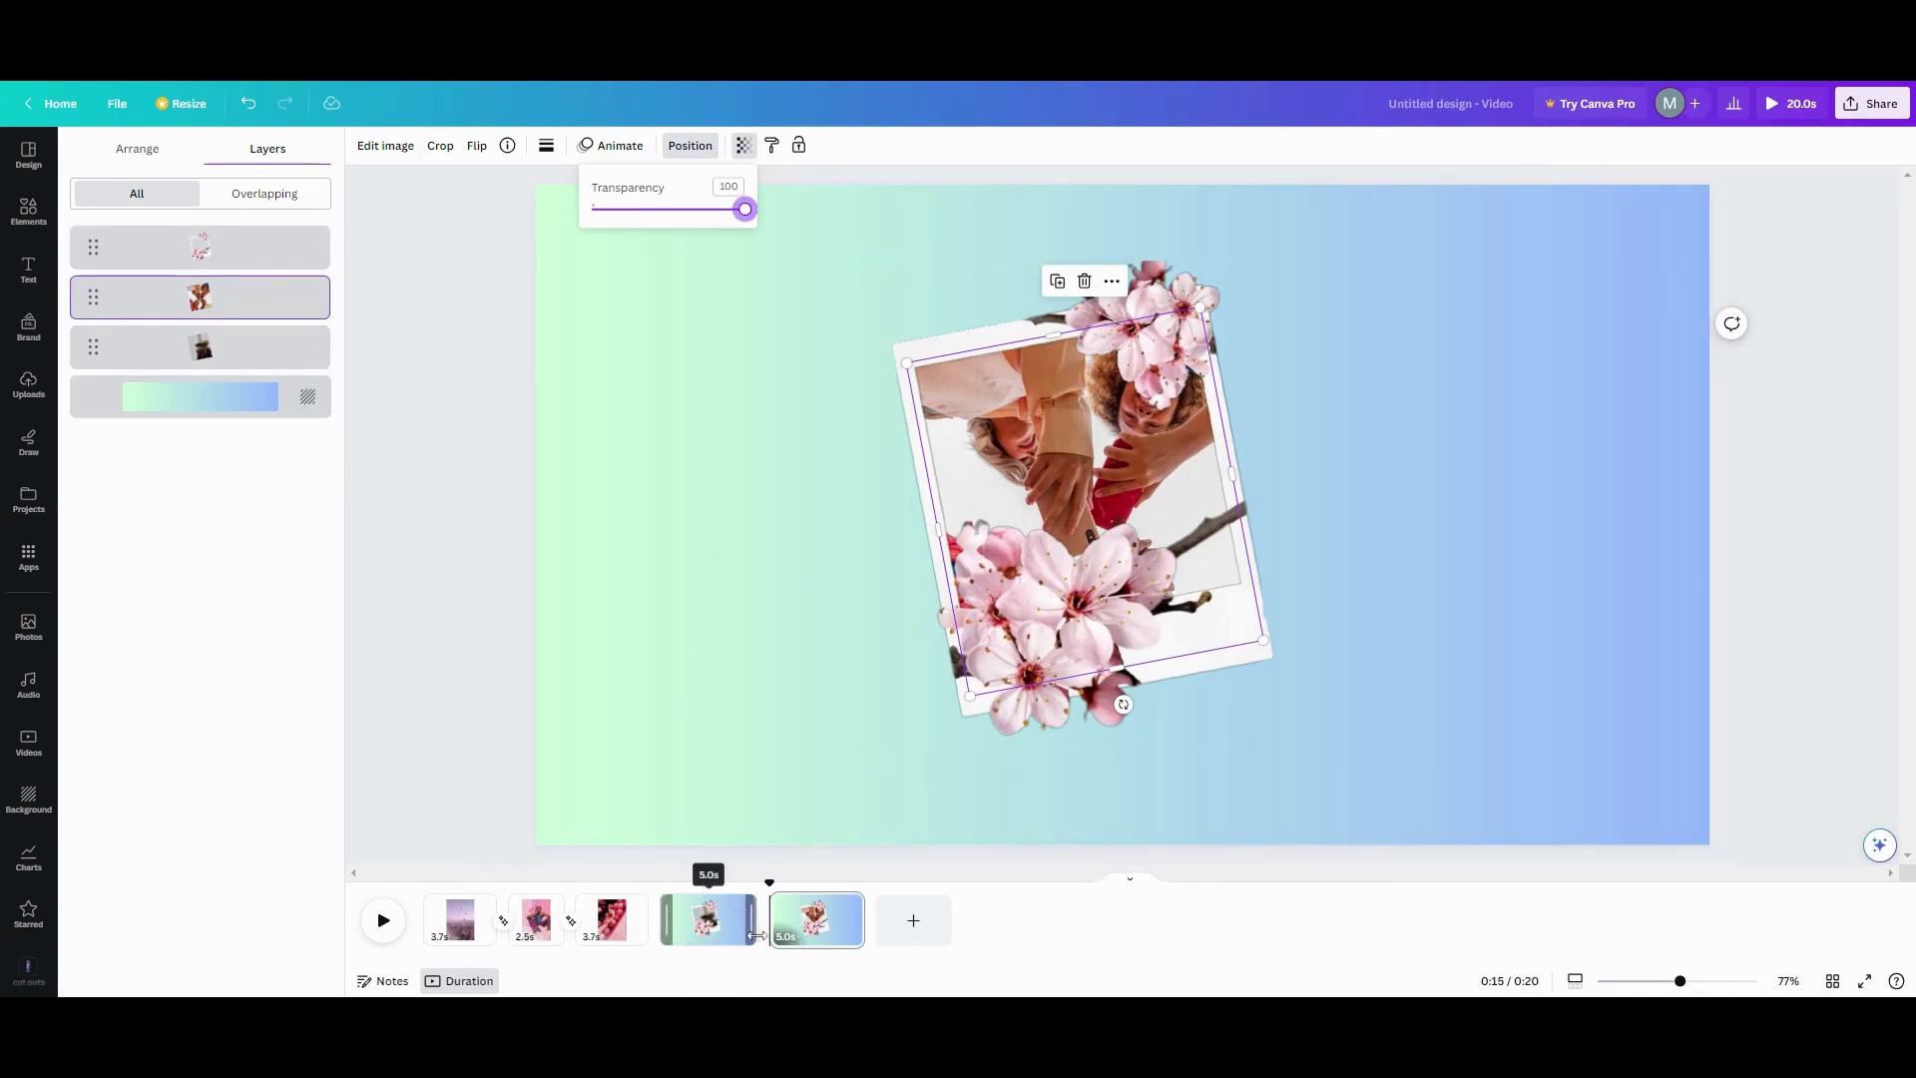
pyautogui.press('Escape')
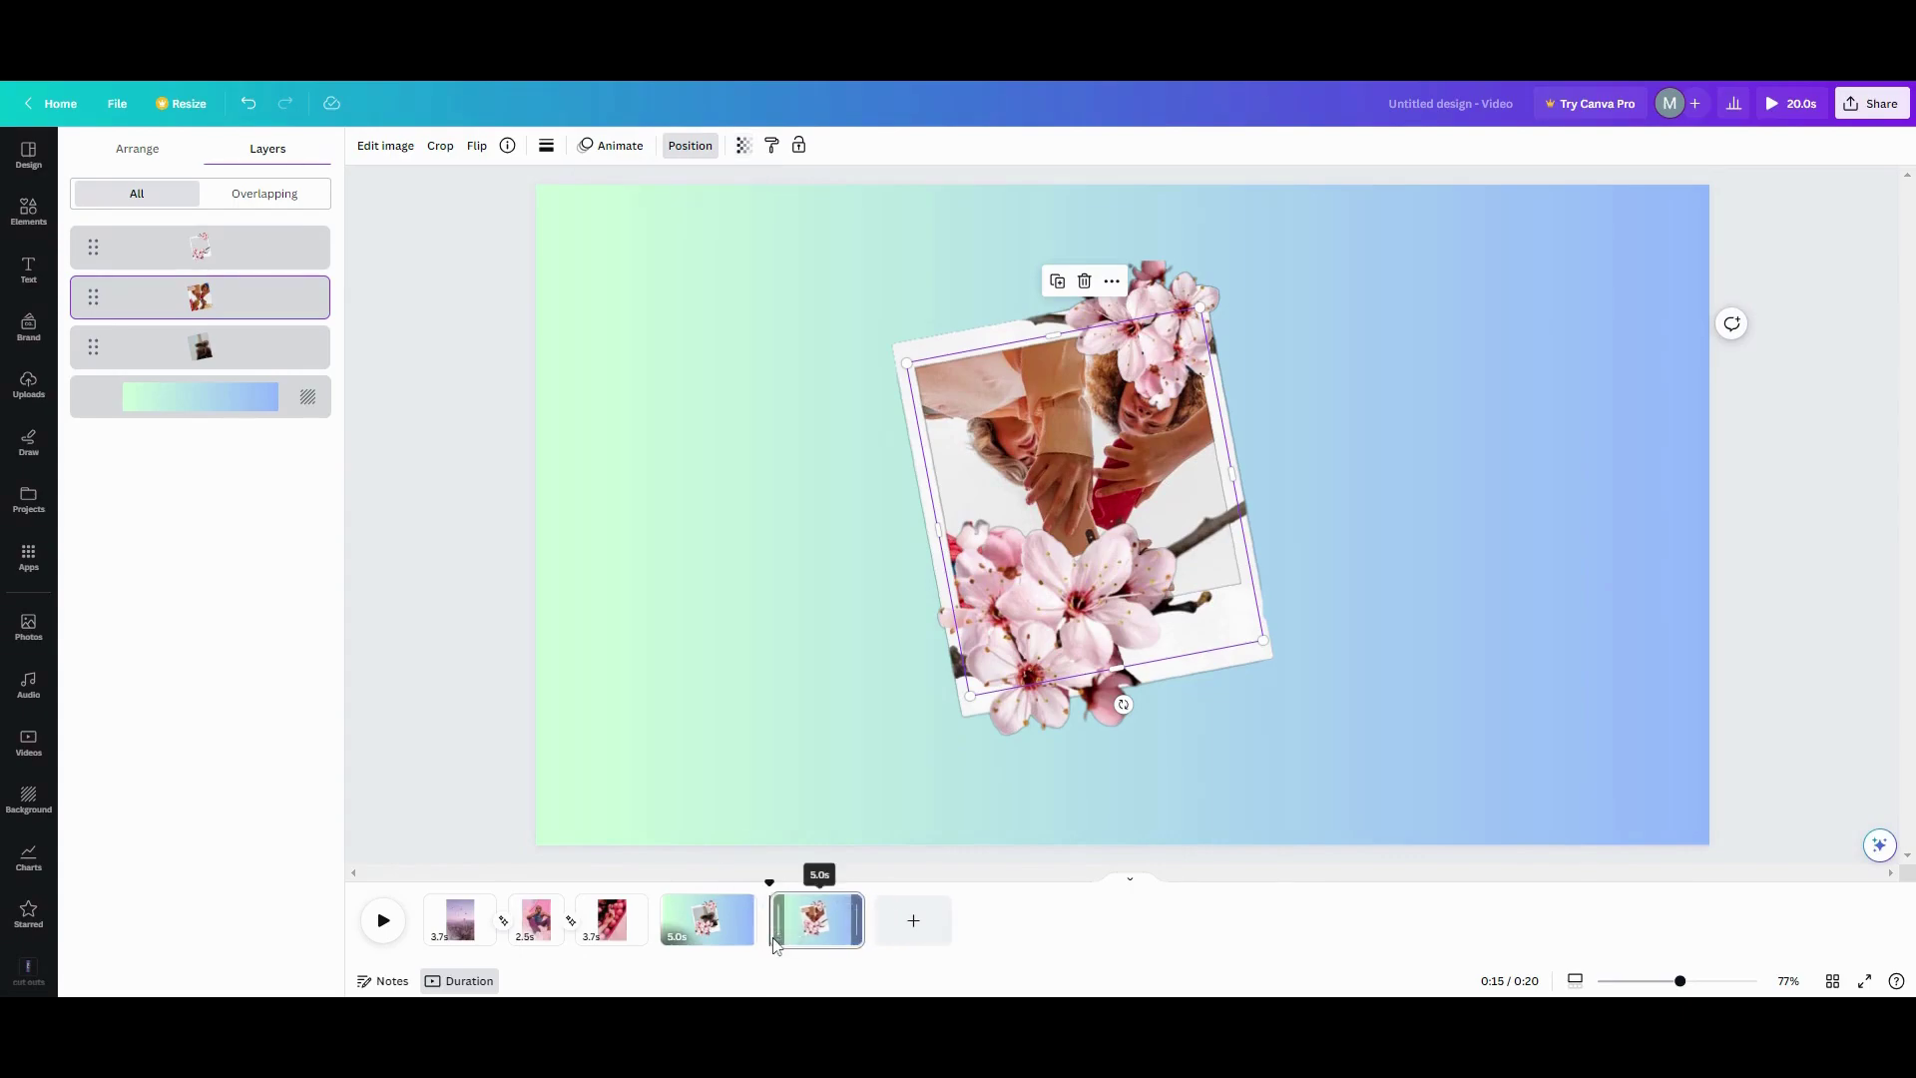
# - Add a 2.5-second Match & Move transition between the fourth and fifth pages and play the result
pyautogui.click(767, 923)
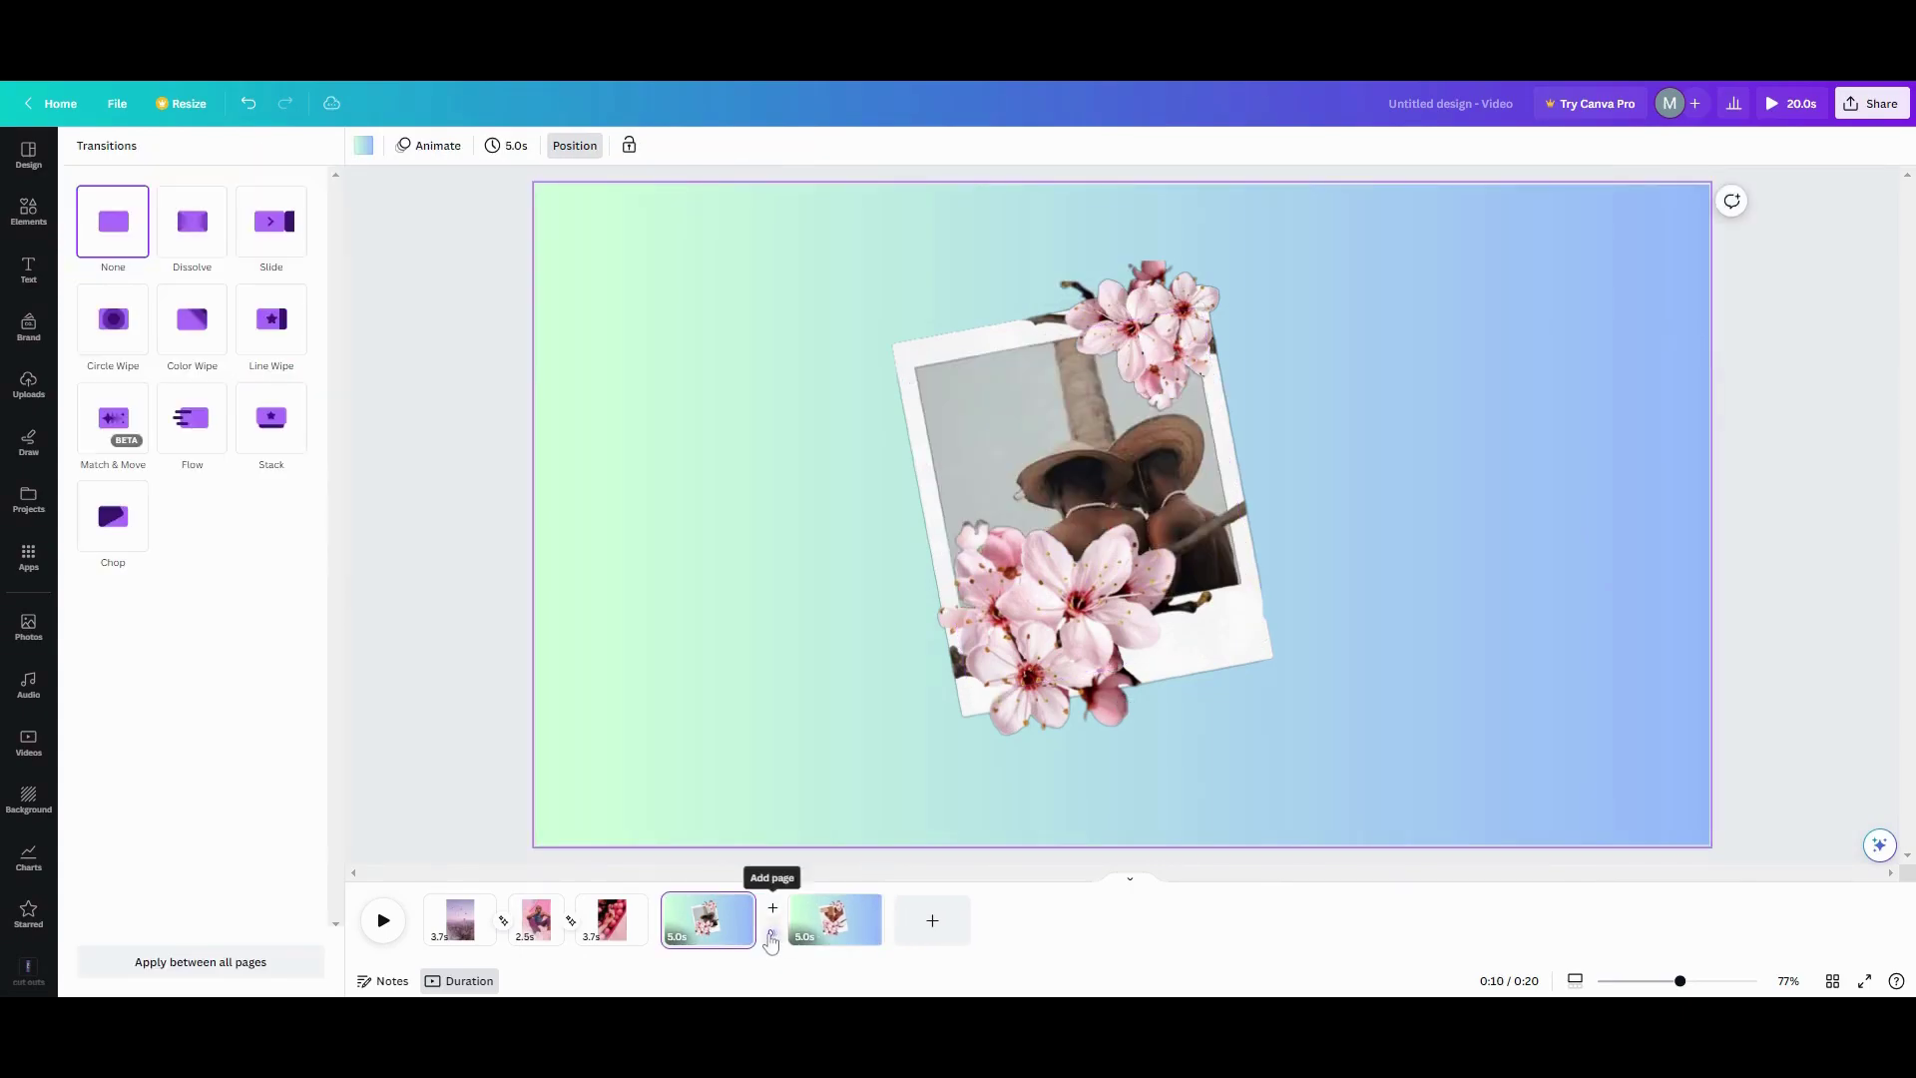
pyautogui.click(117, 427)
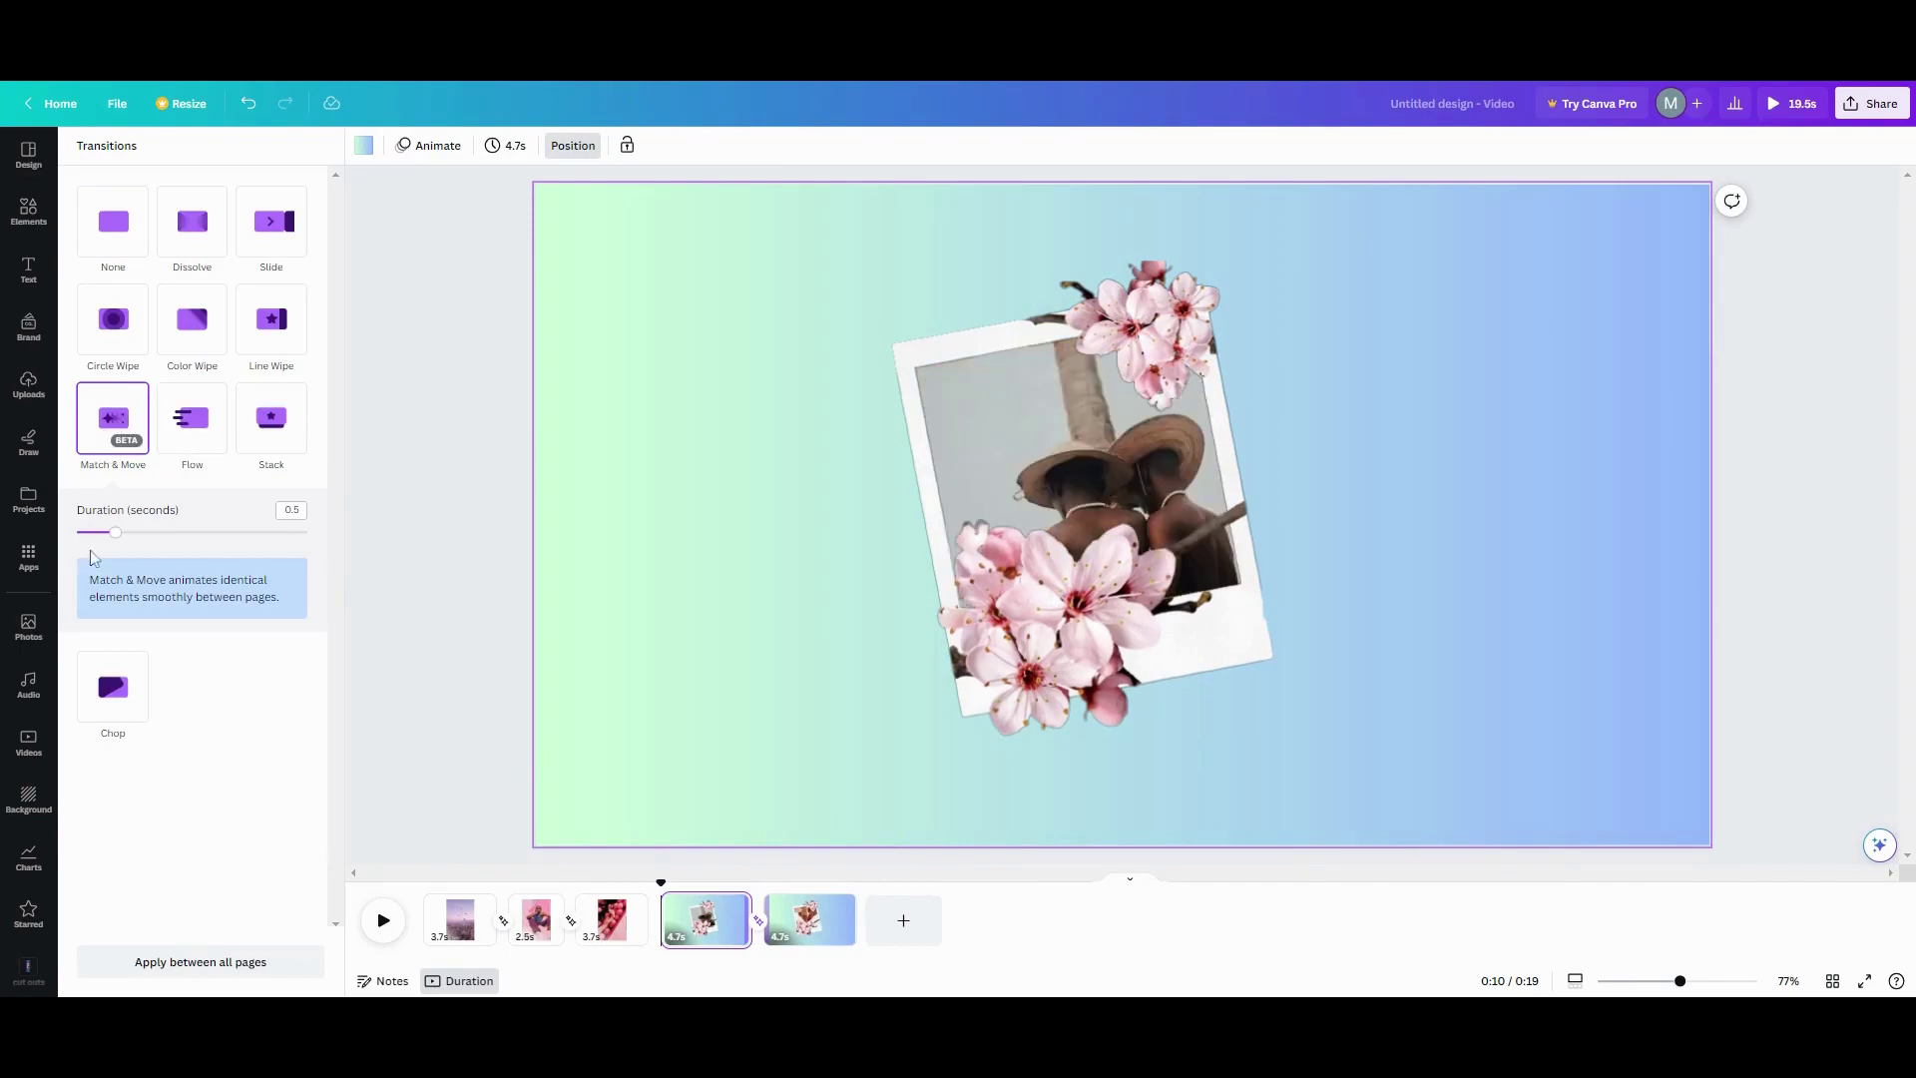
pyautogui.moveTo(116, 540); pyautogui.dragTo(363, 535)
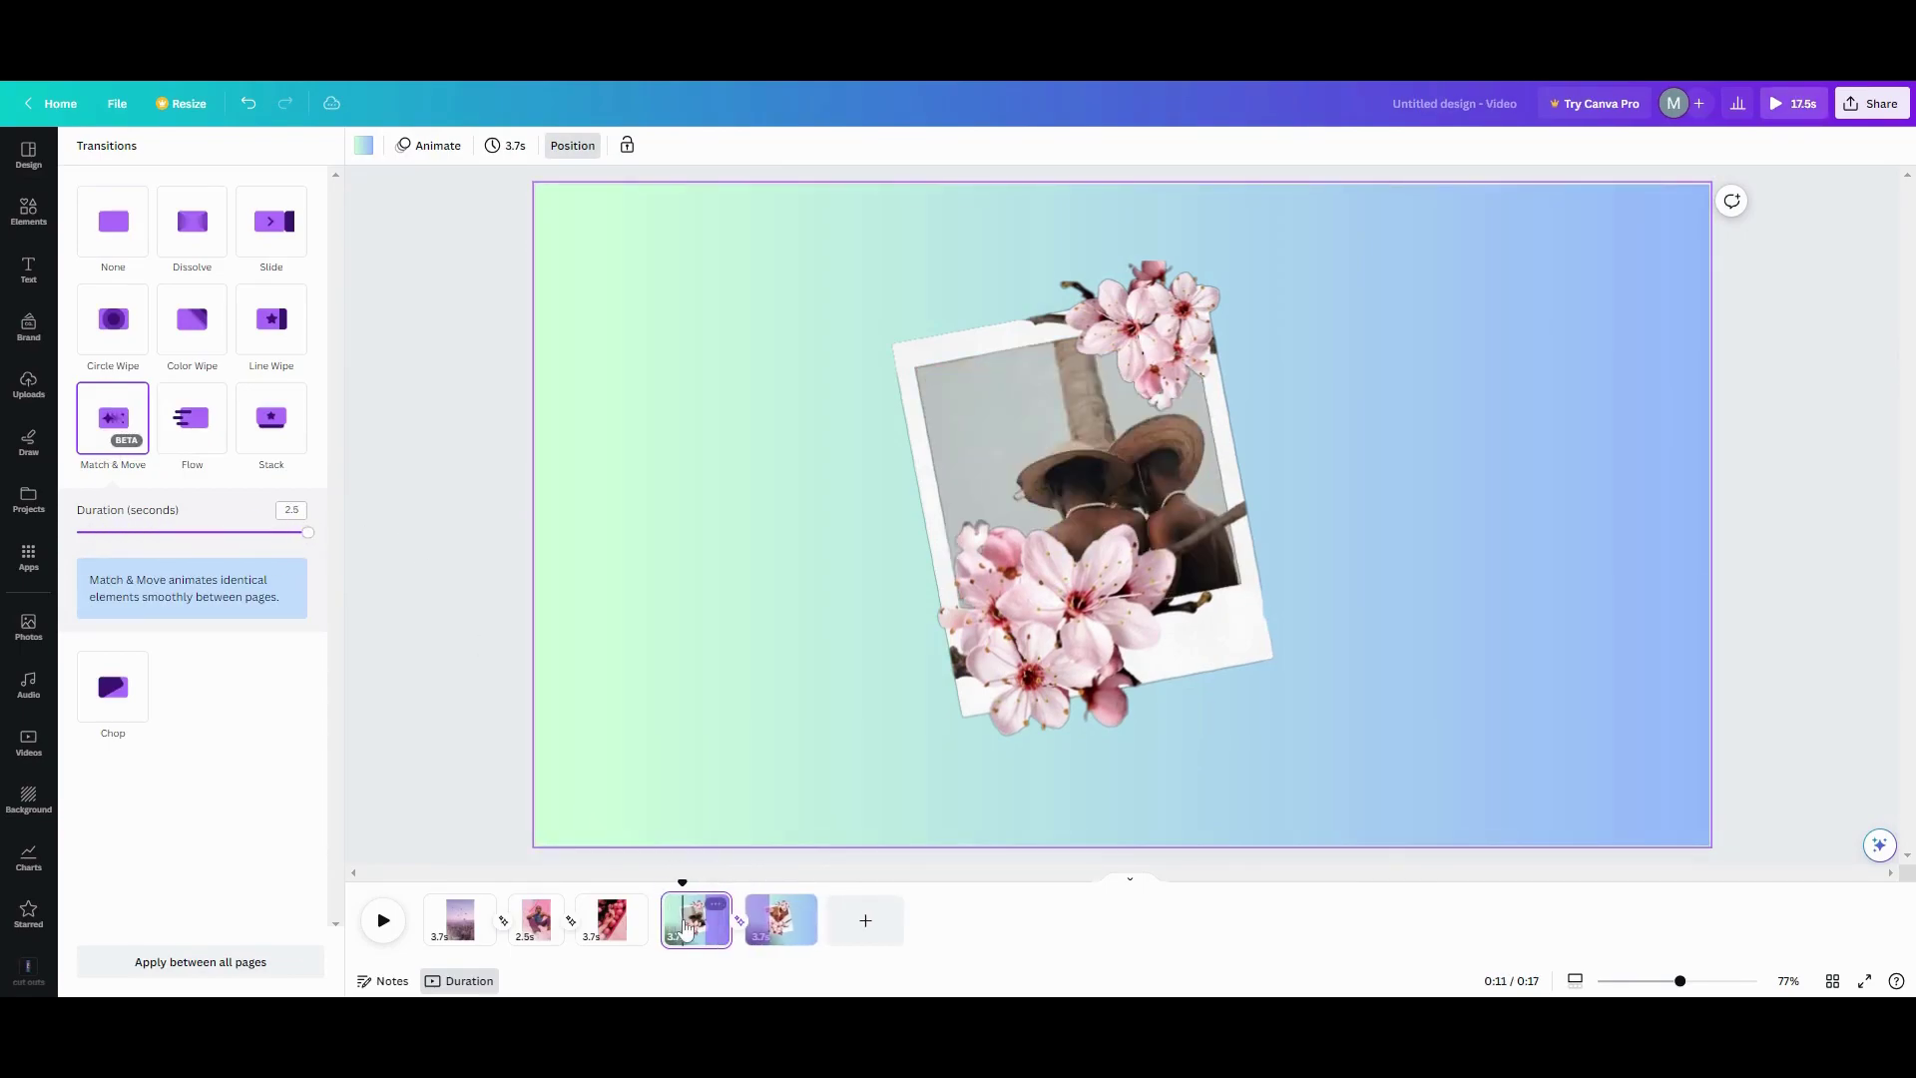
pyautogui.click(384, 920)
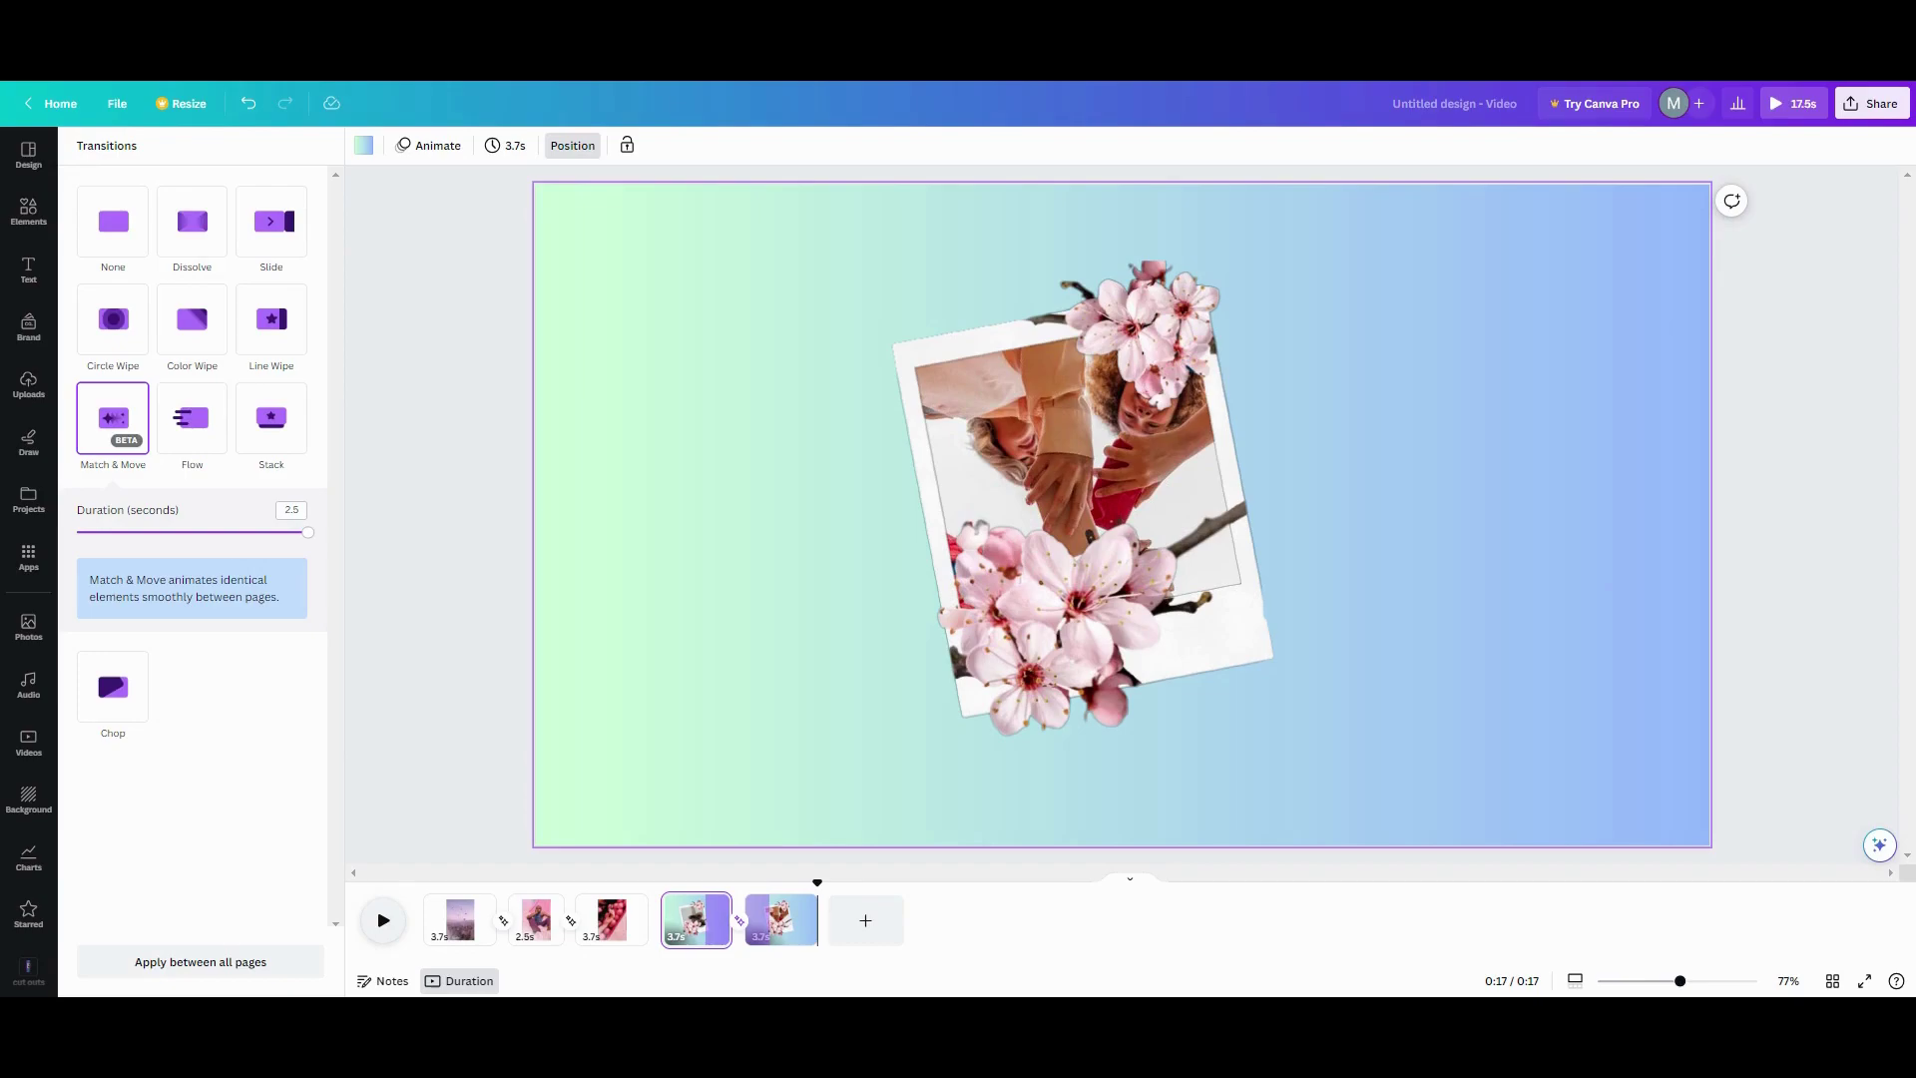
# - Add an empty sixth page and delete the cherry-blossom polaroid frame from the fourth page
pyautogui.click(866, 920)
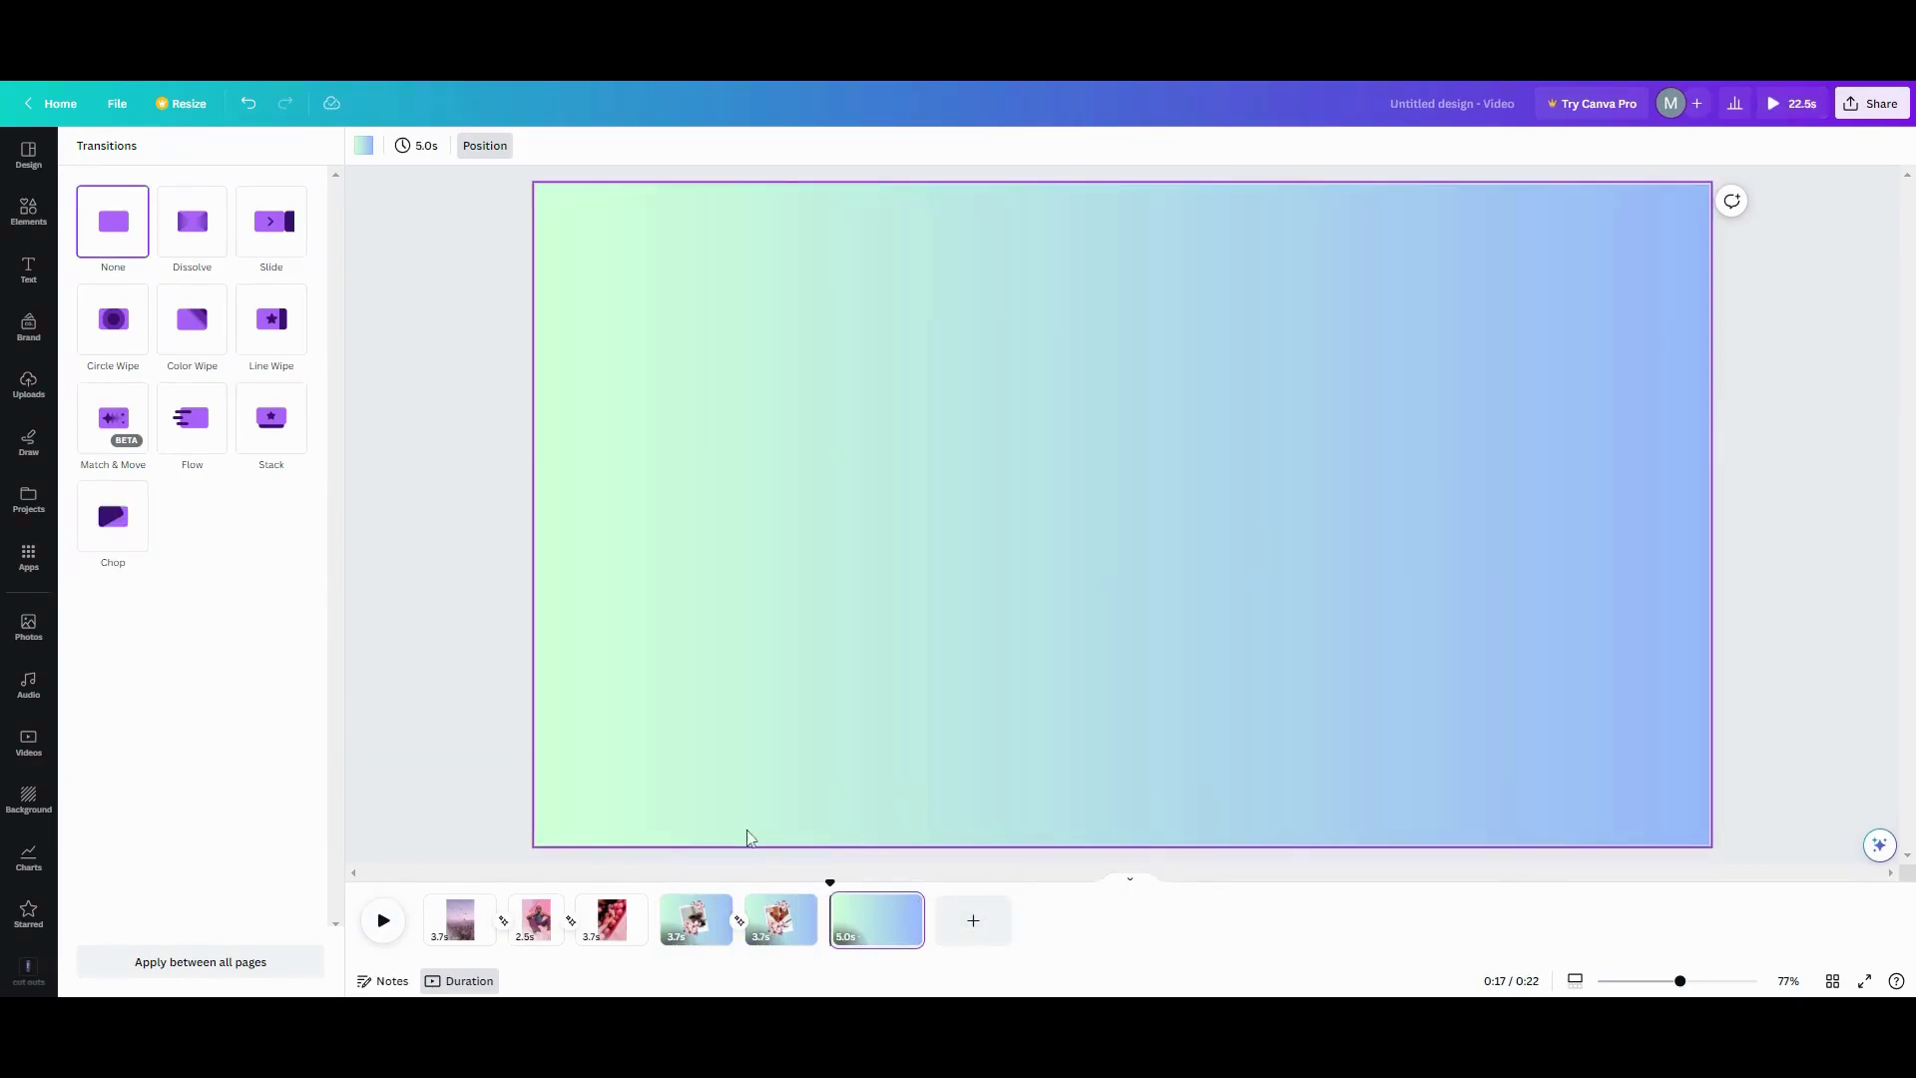
pyautogui.click(698, 932)
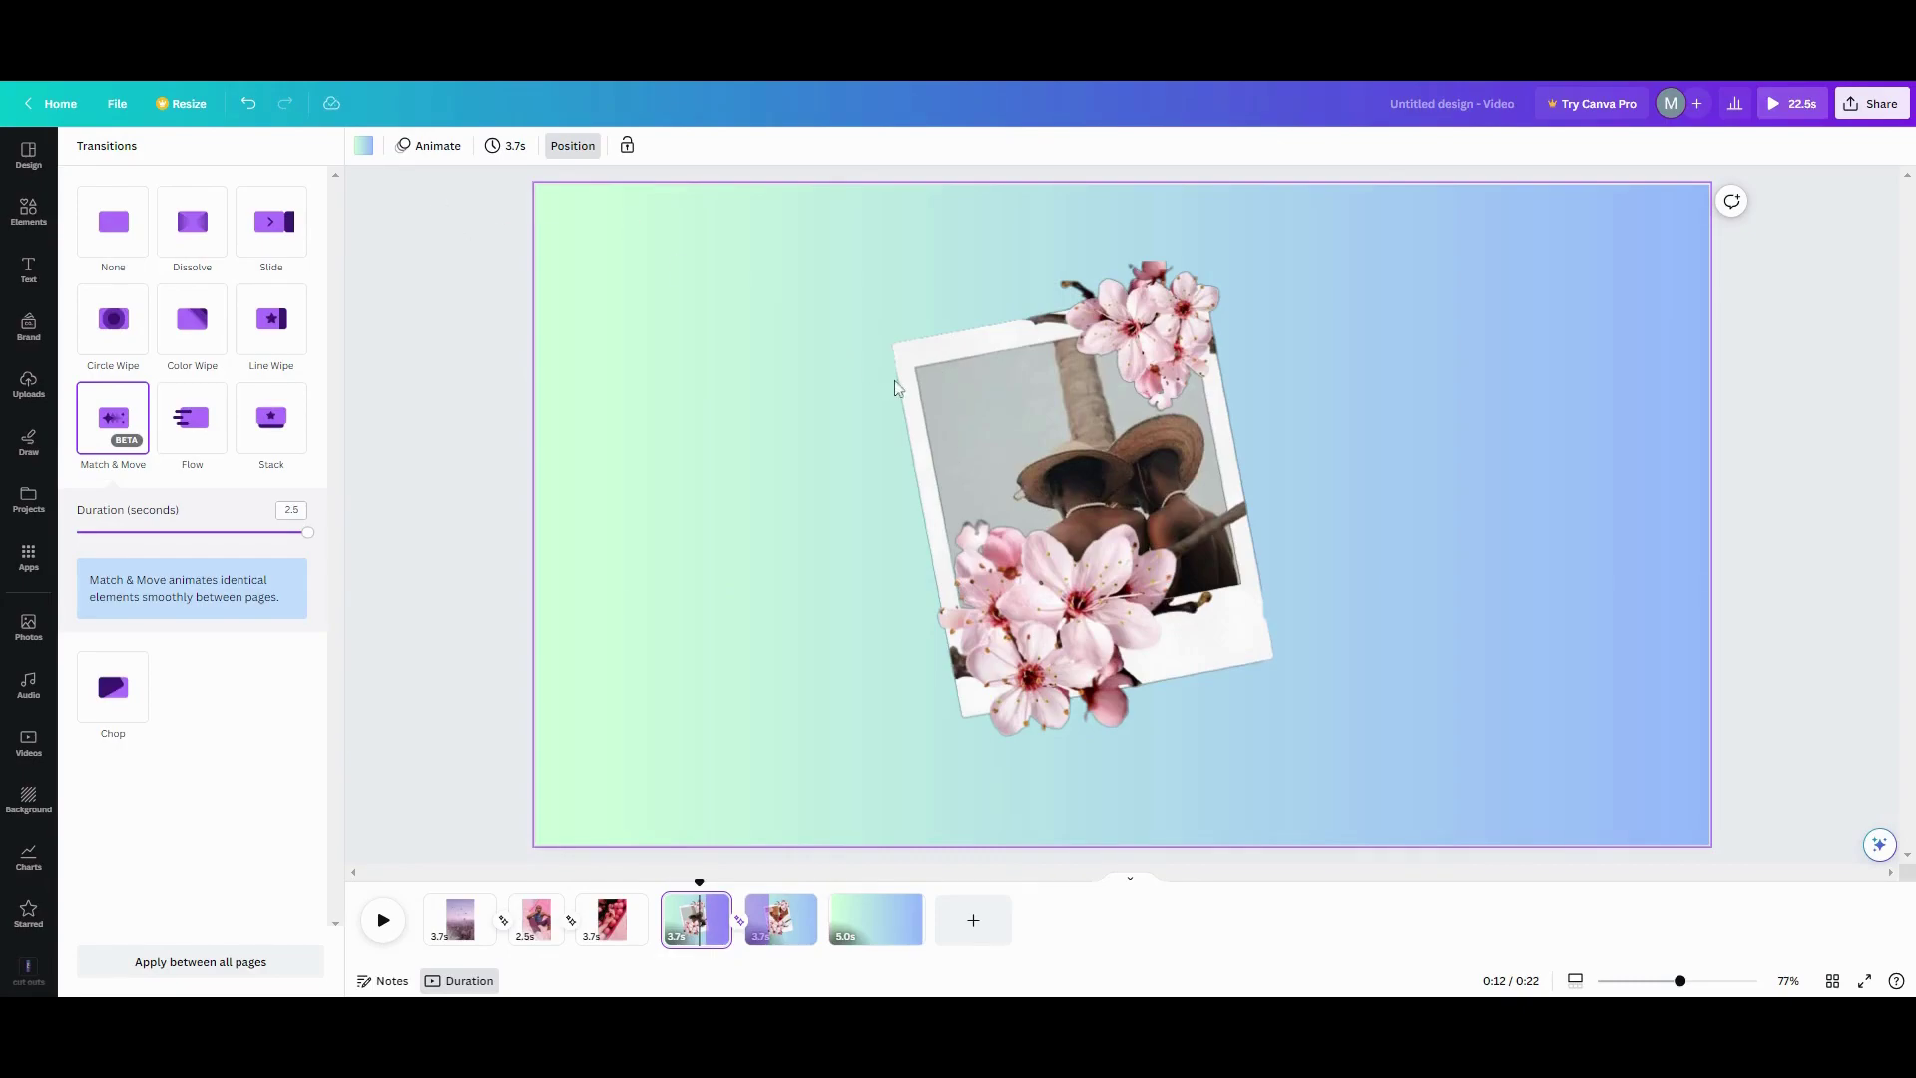
pyautogui.click(932, 369)
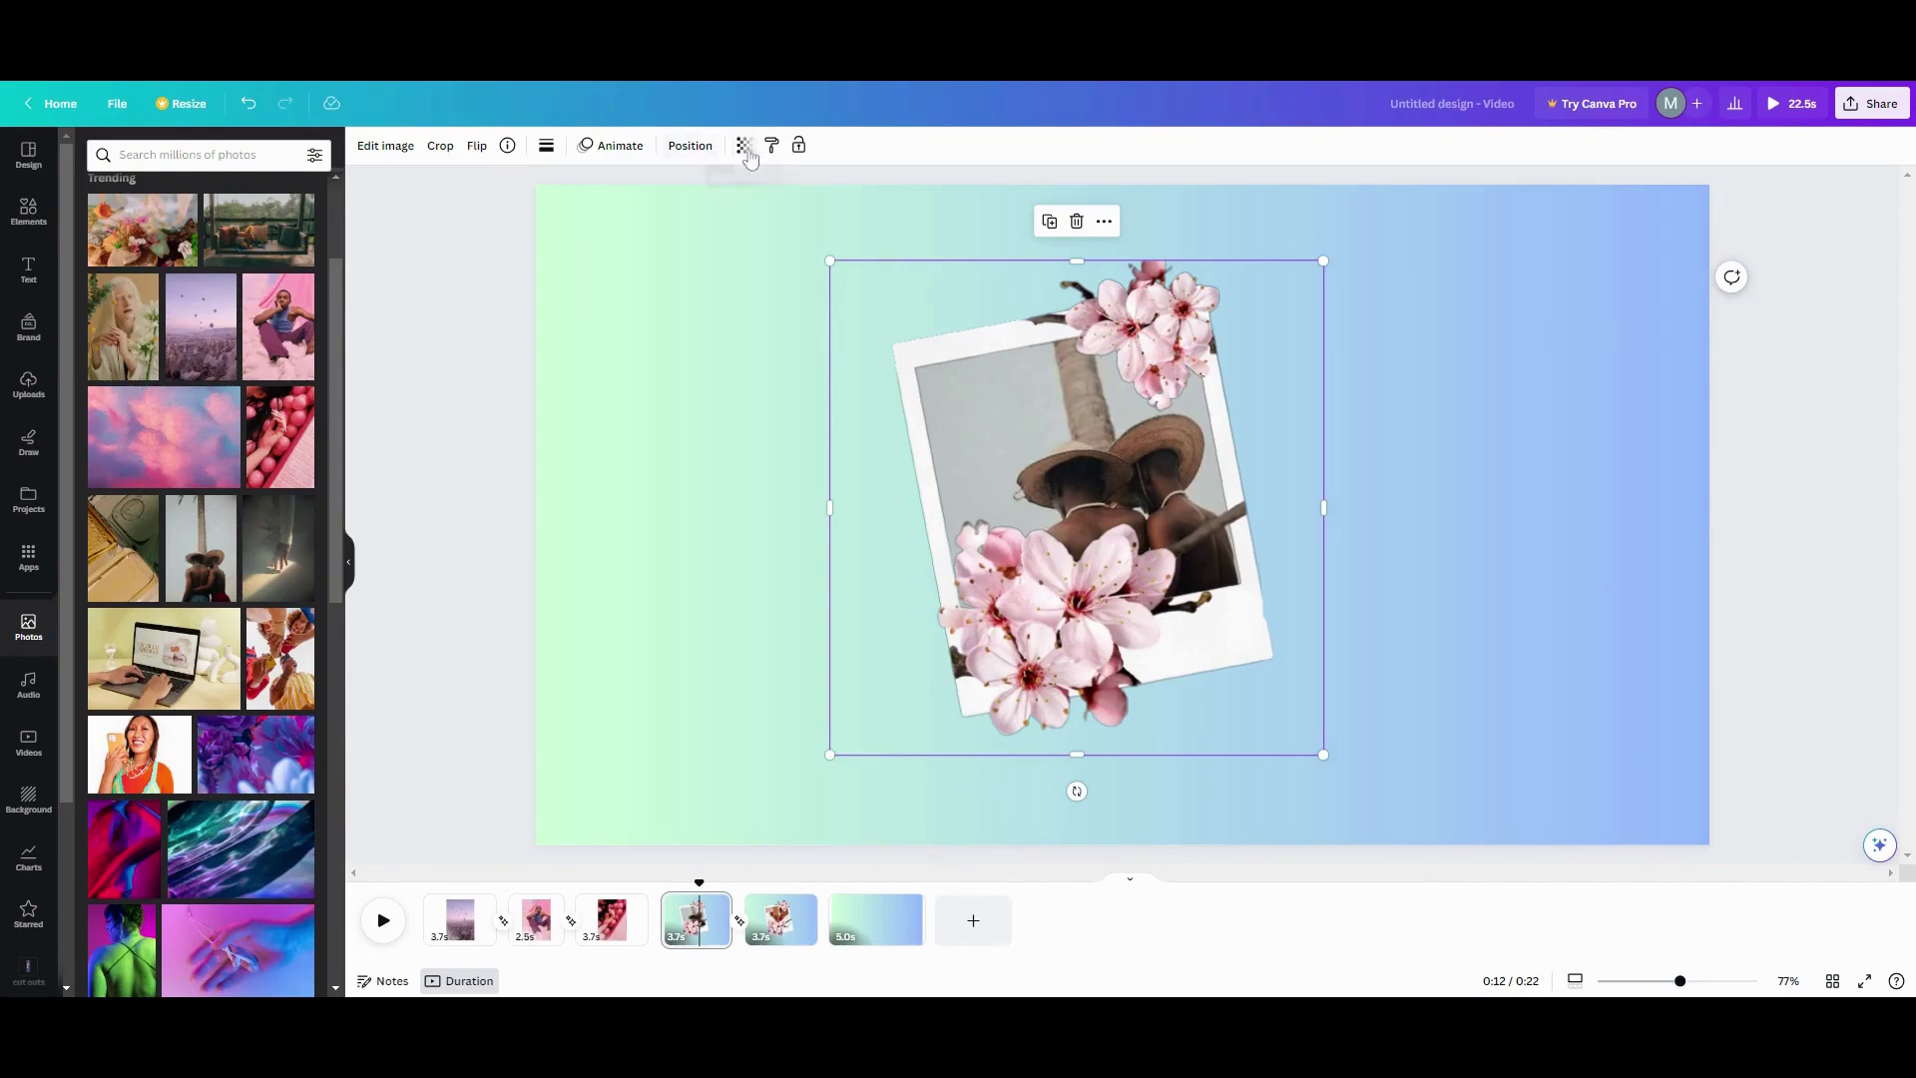
pyautogui.click(683, 148)
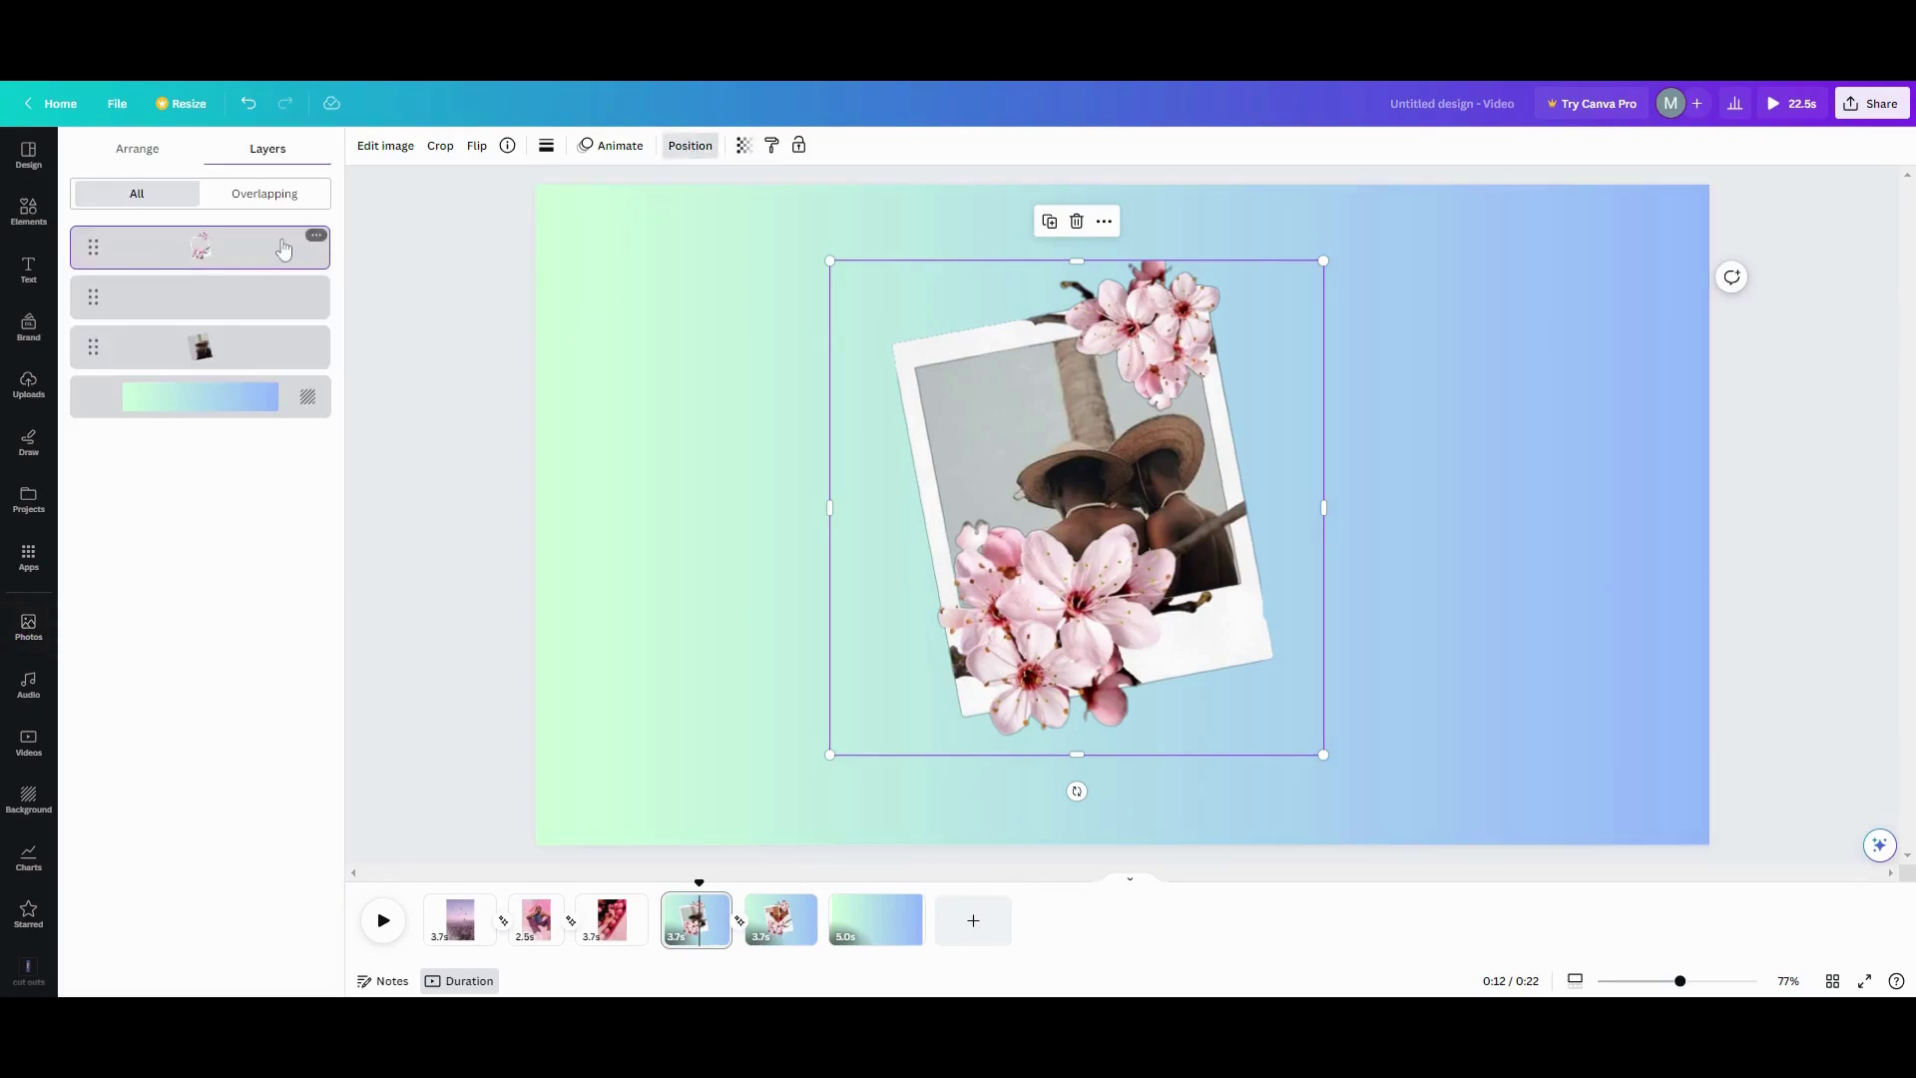
pyautogui.click(1075, 220)
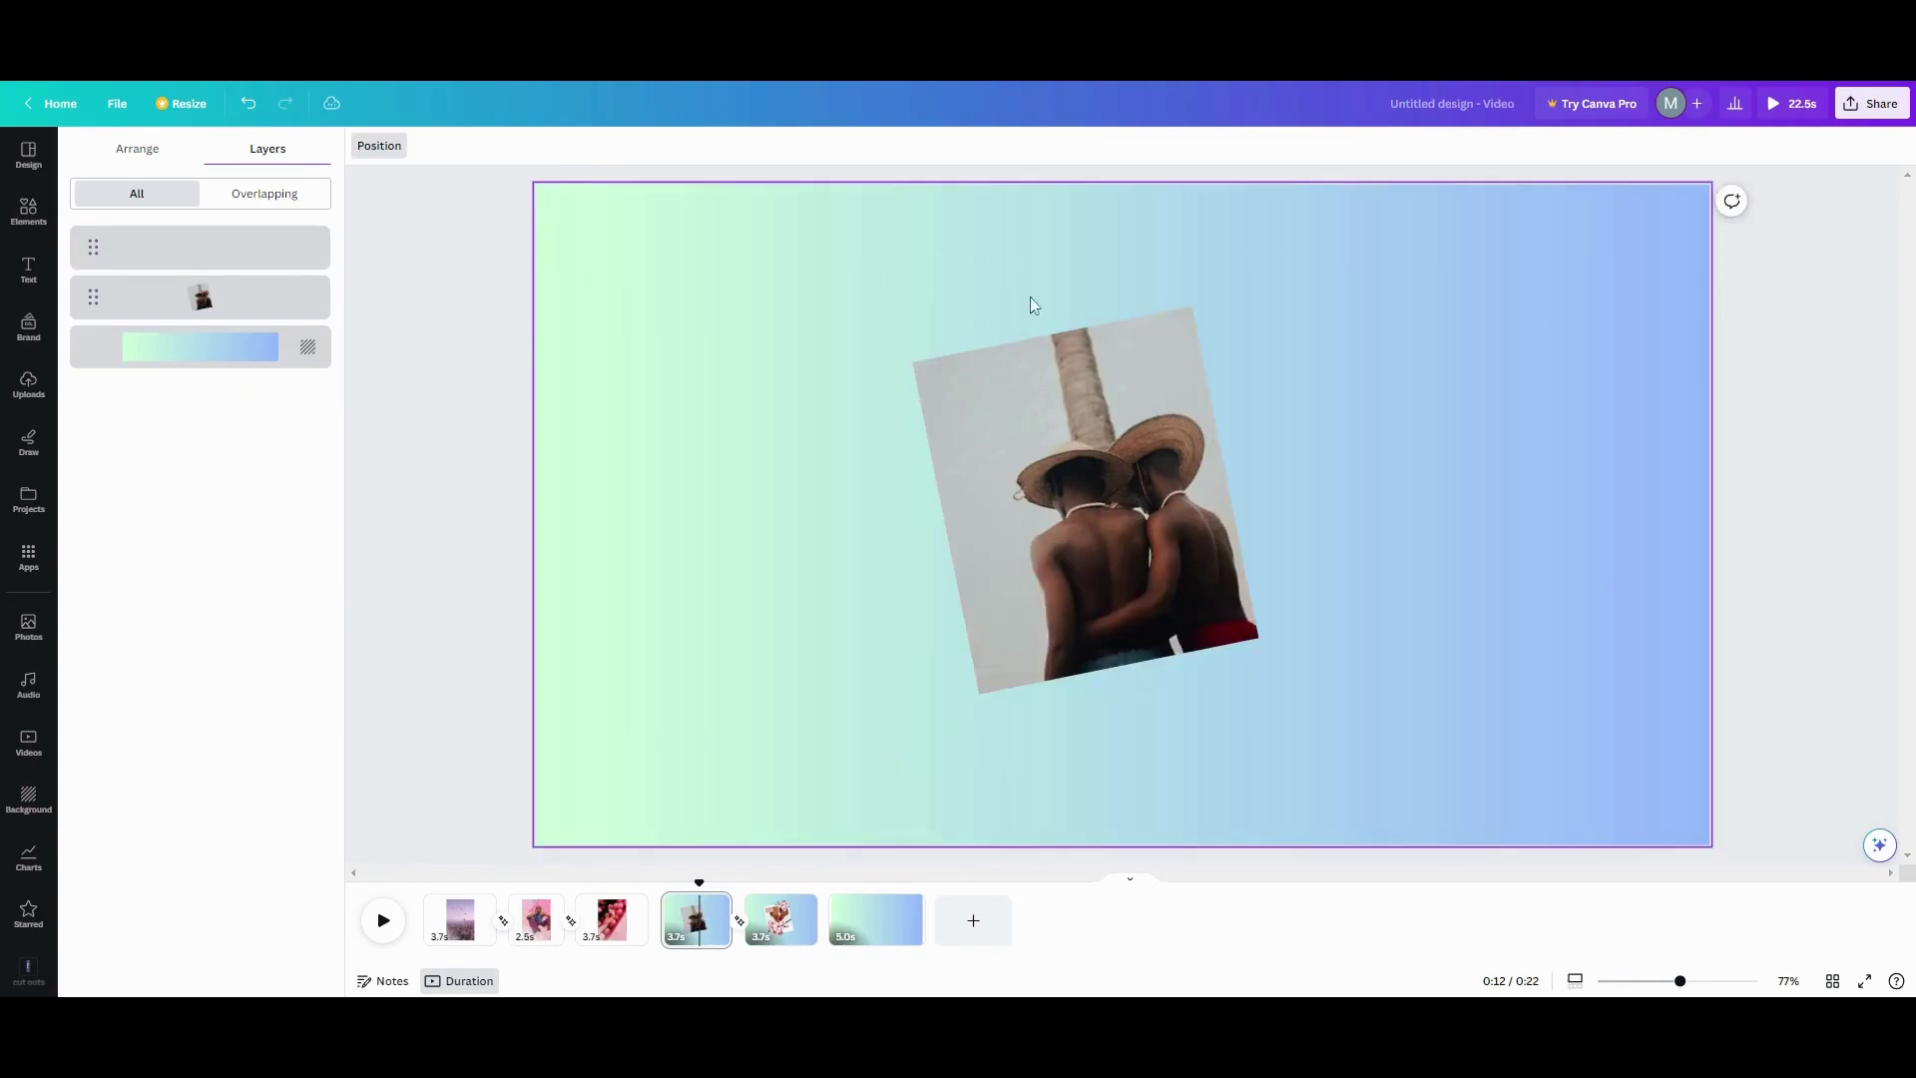
# - Delete the cherry-blossom polaroid frame from the fifth page
pyautogui.click(795, 920)
pyautogui.click(299, 245)
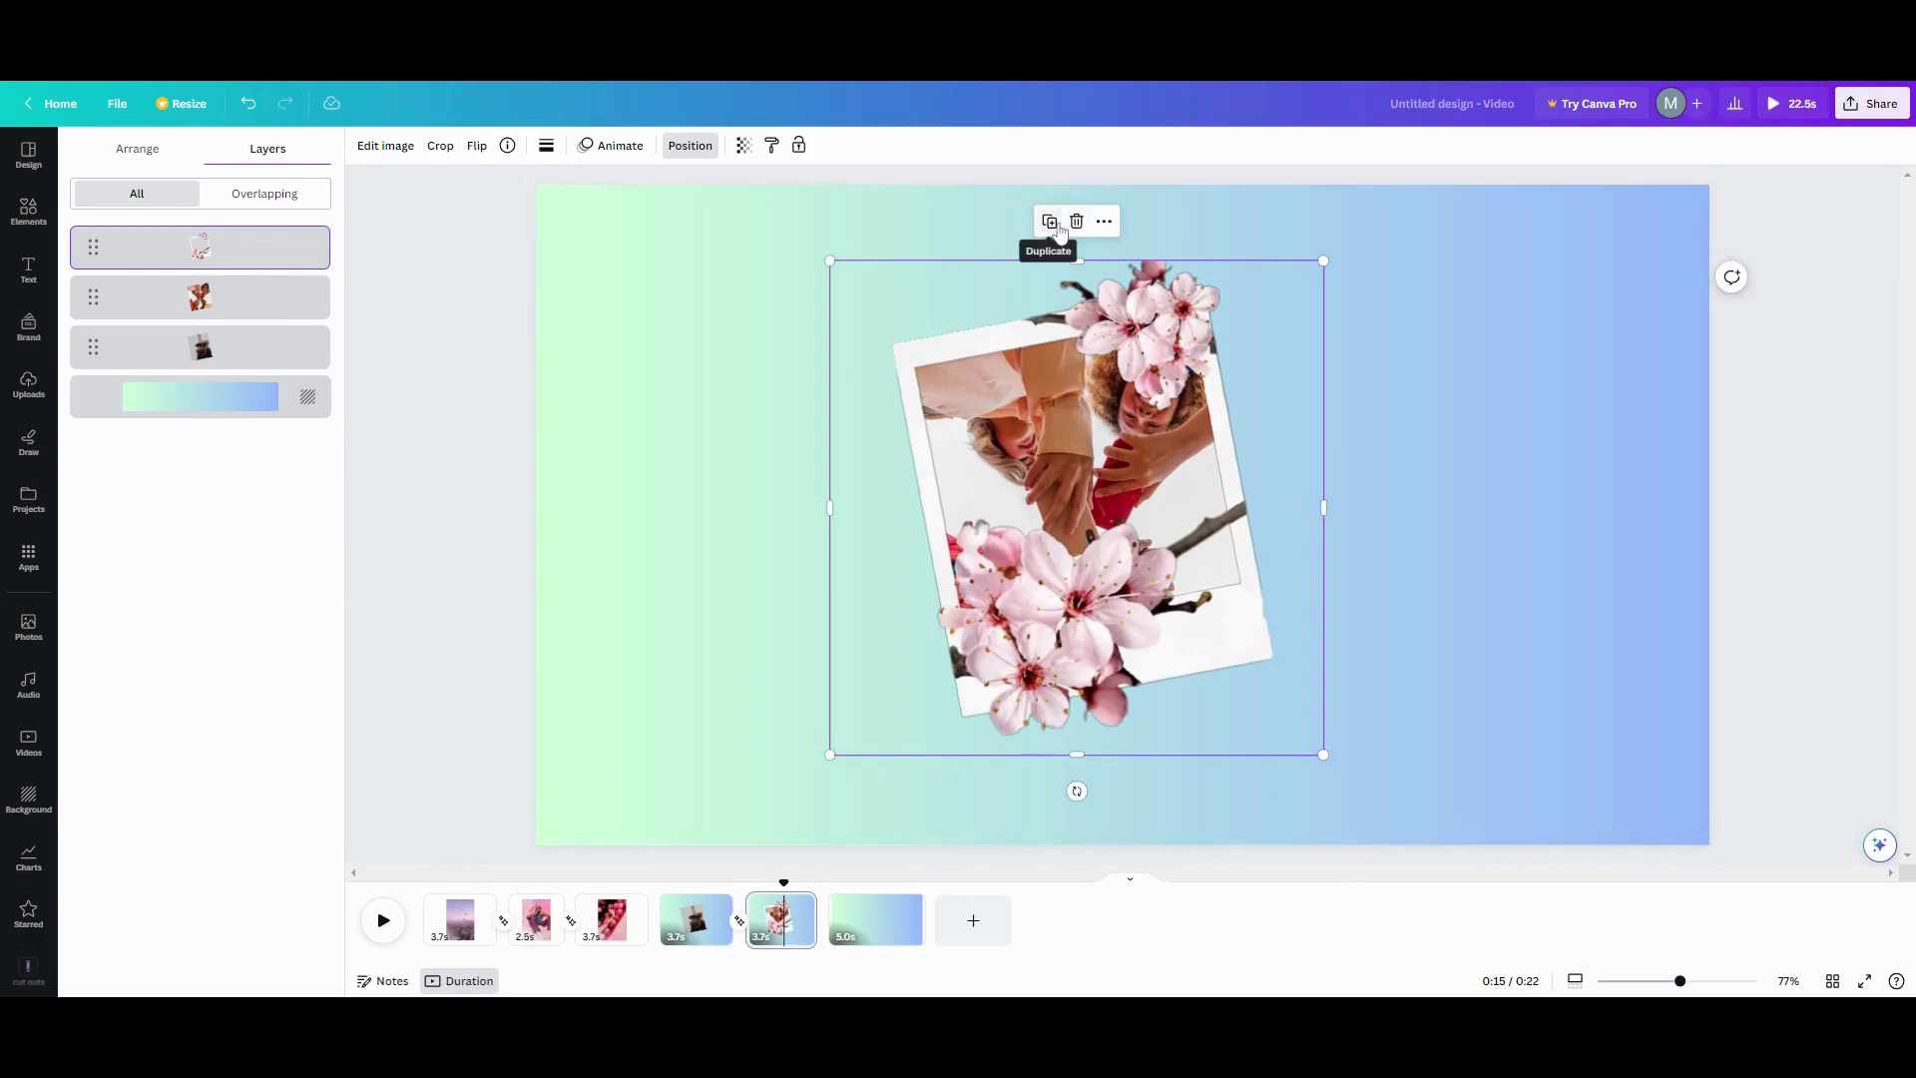
pyautogui.click(1075, 220)
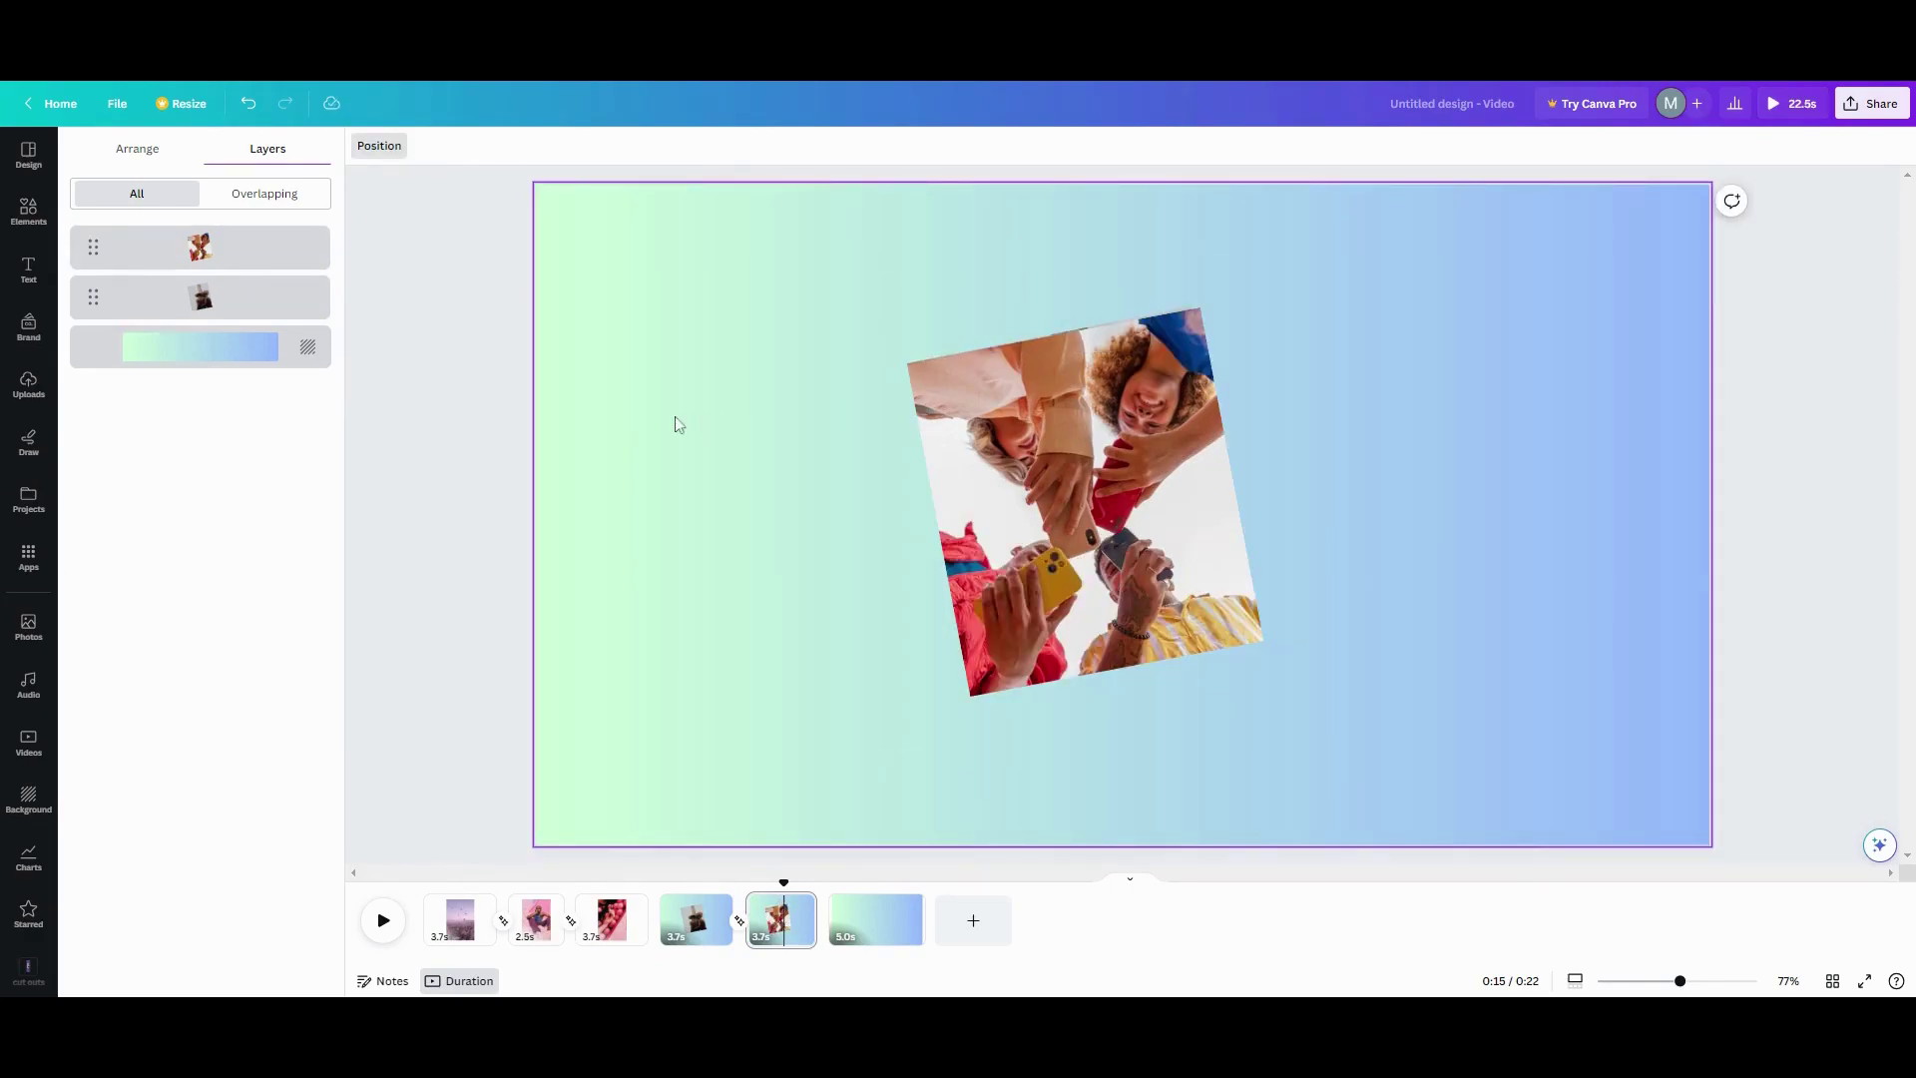
# - Add a square shape to the fourth page and fill it with the black-to-grey gradient
pyautogui.click(681, 923)
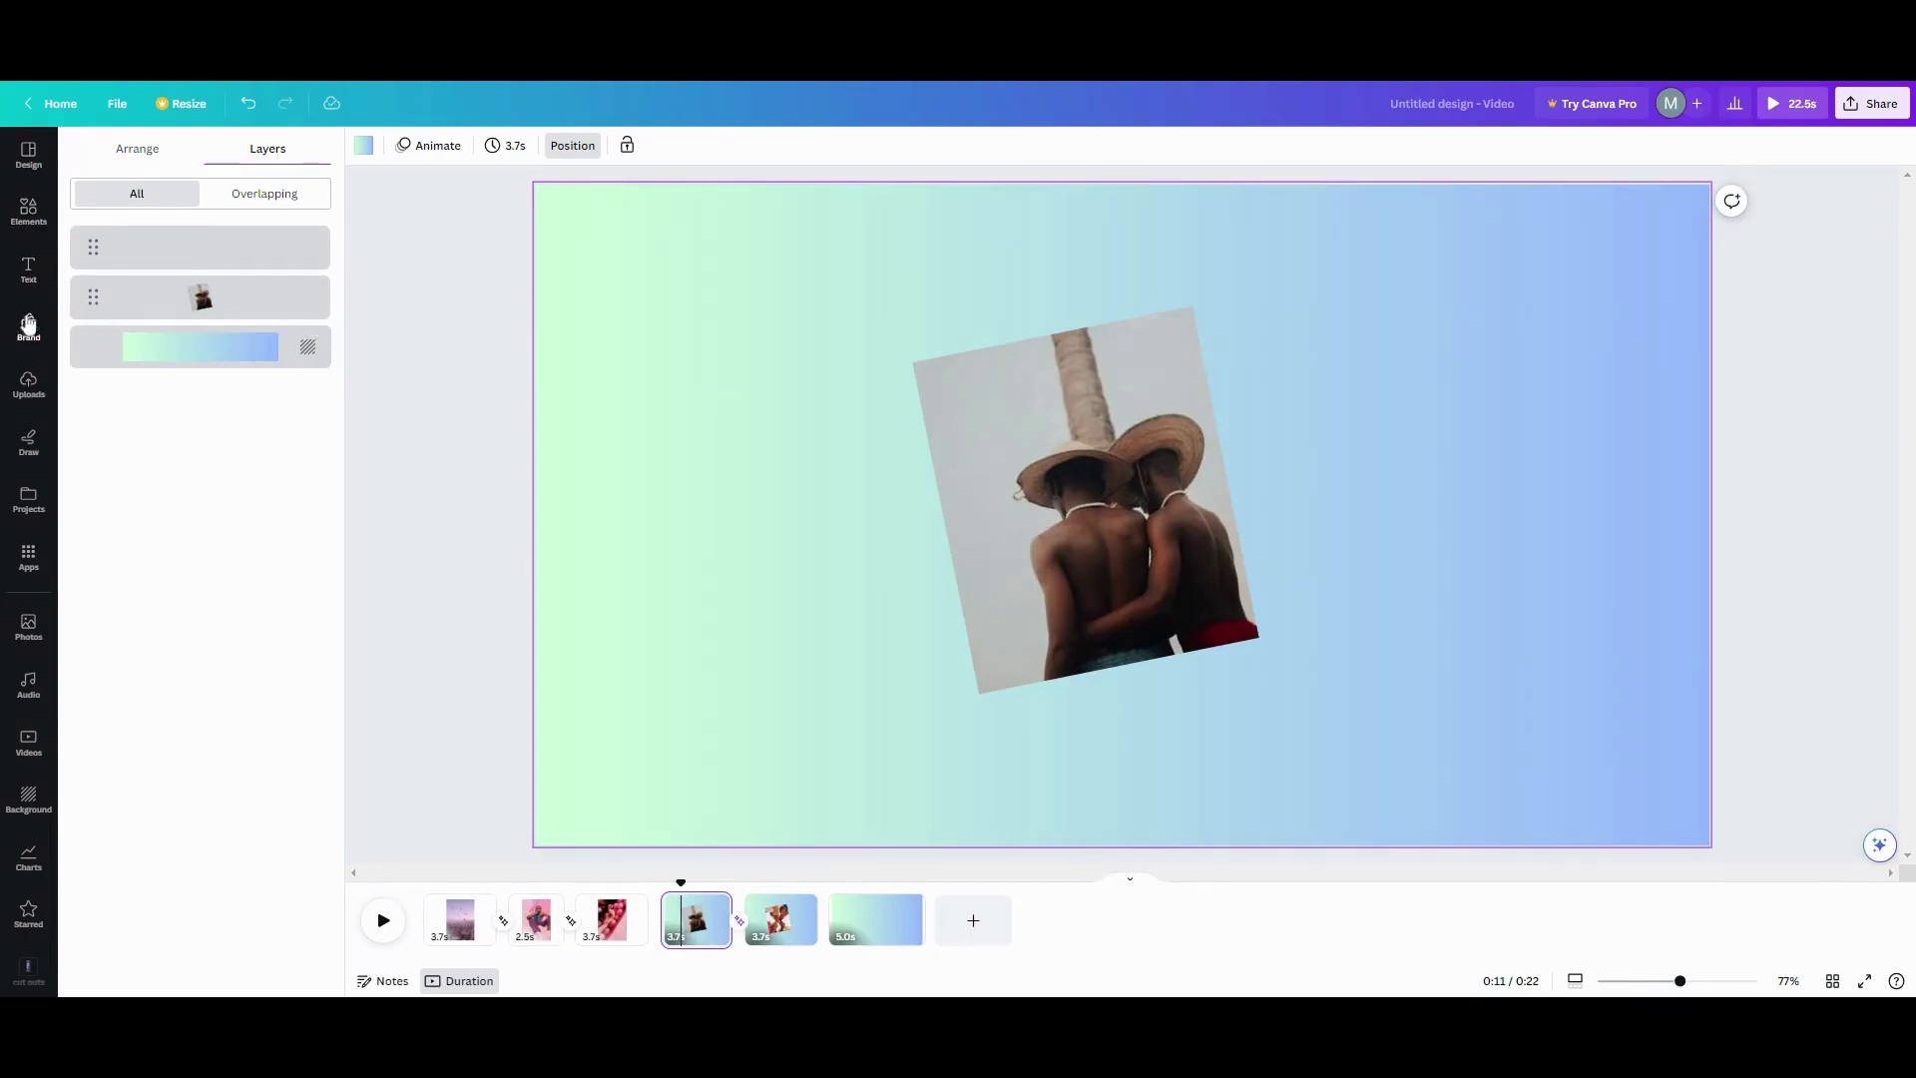
pyautogui.click(20, 218)
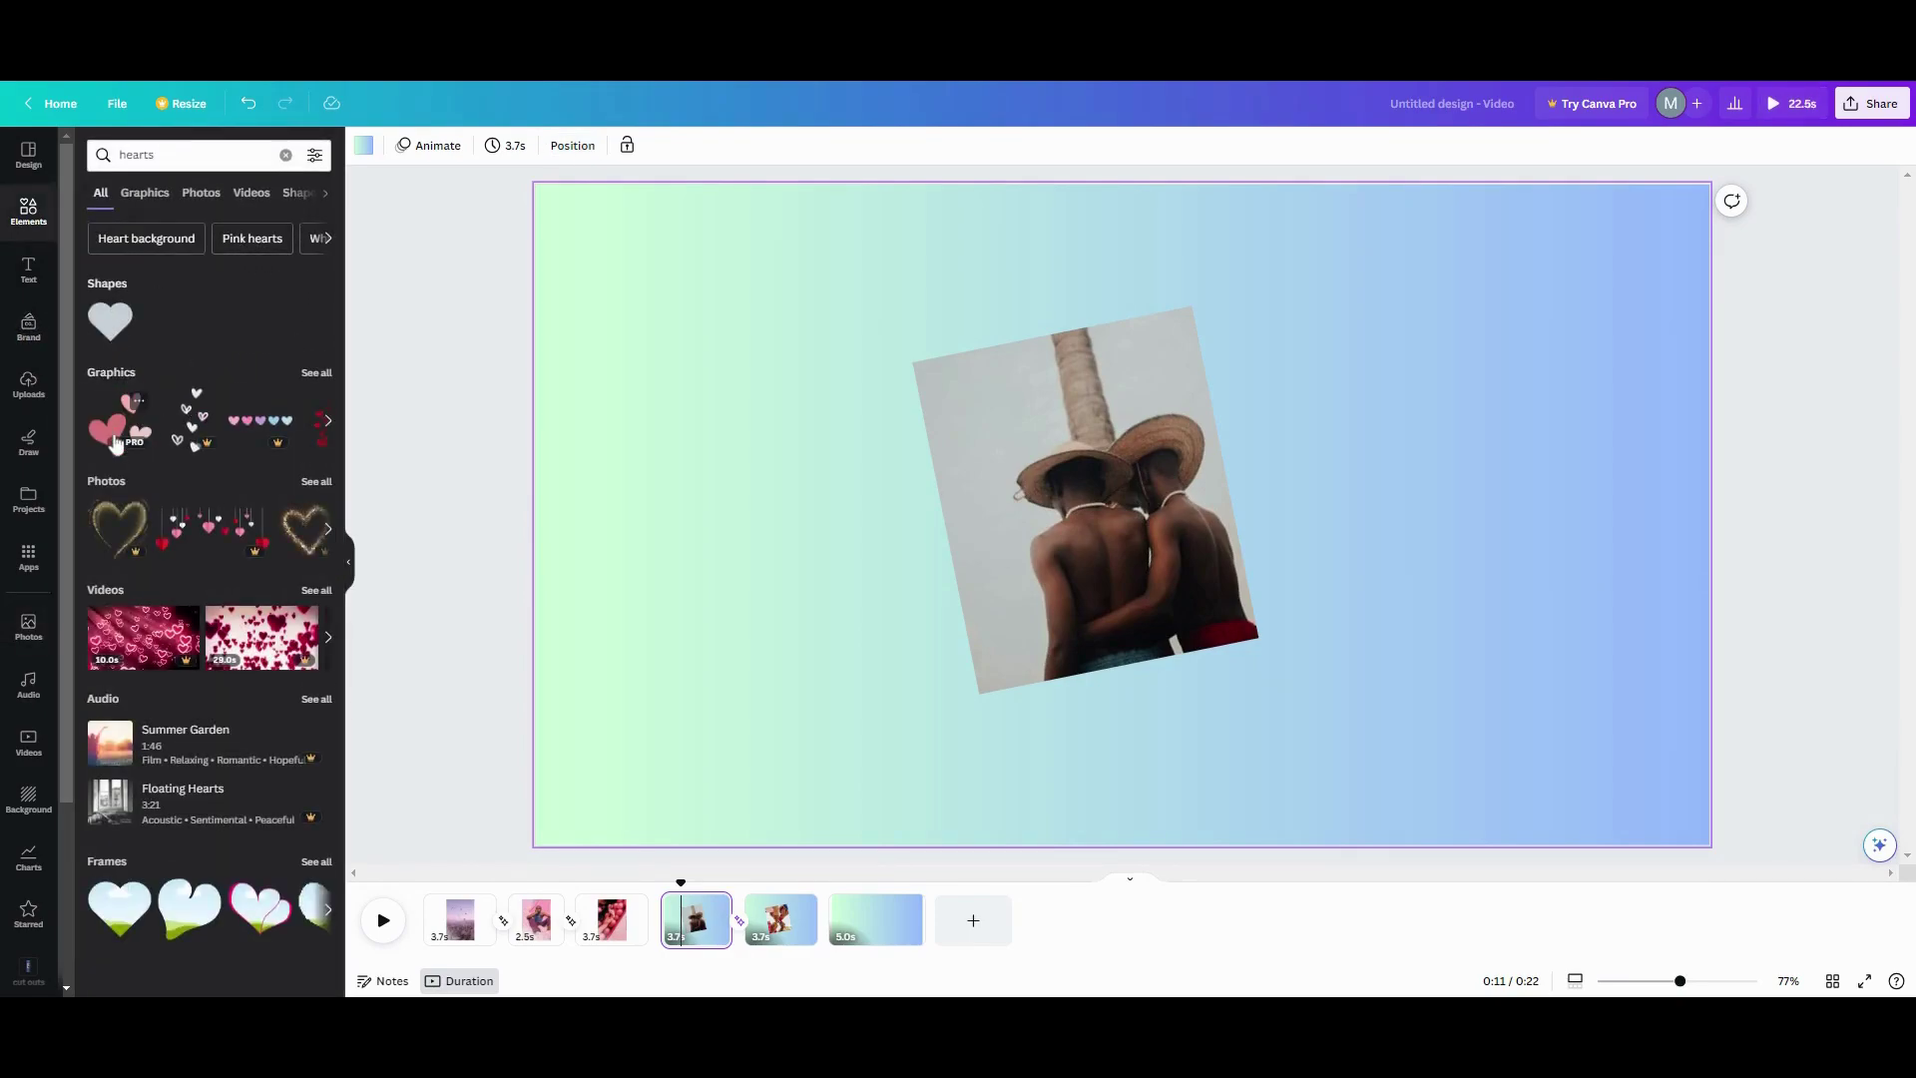
pyautogui.click(285, 156)
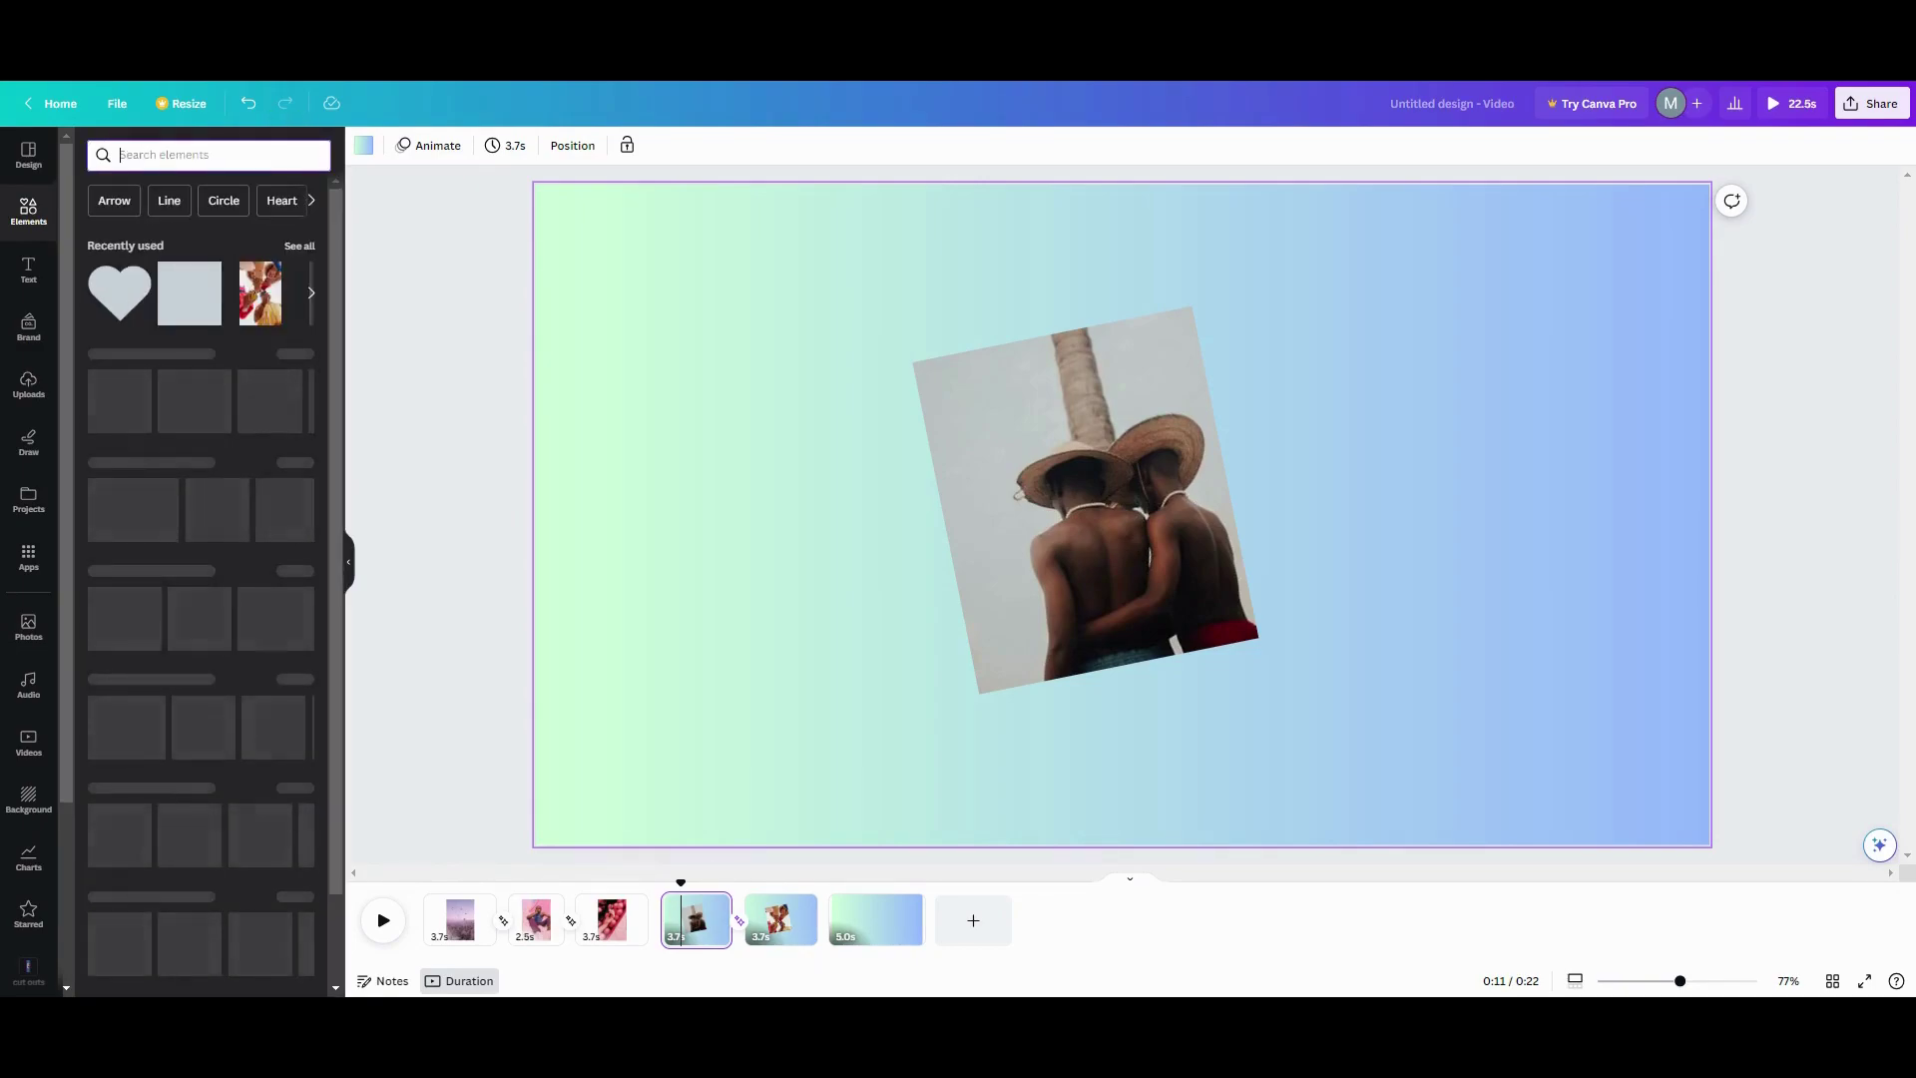
pyautogui.click(190, 293)
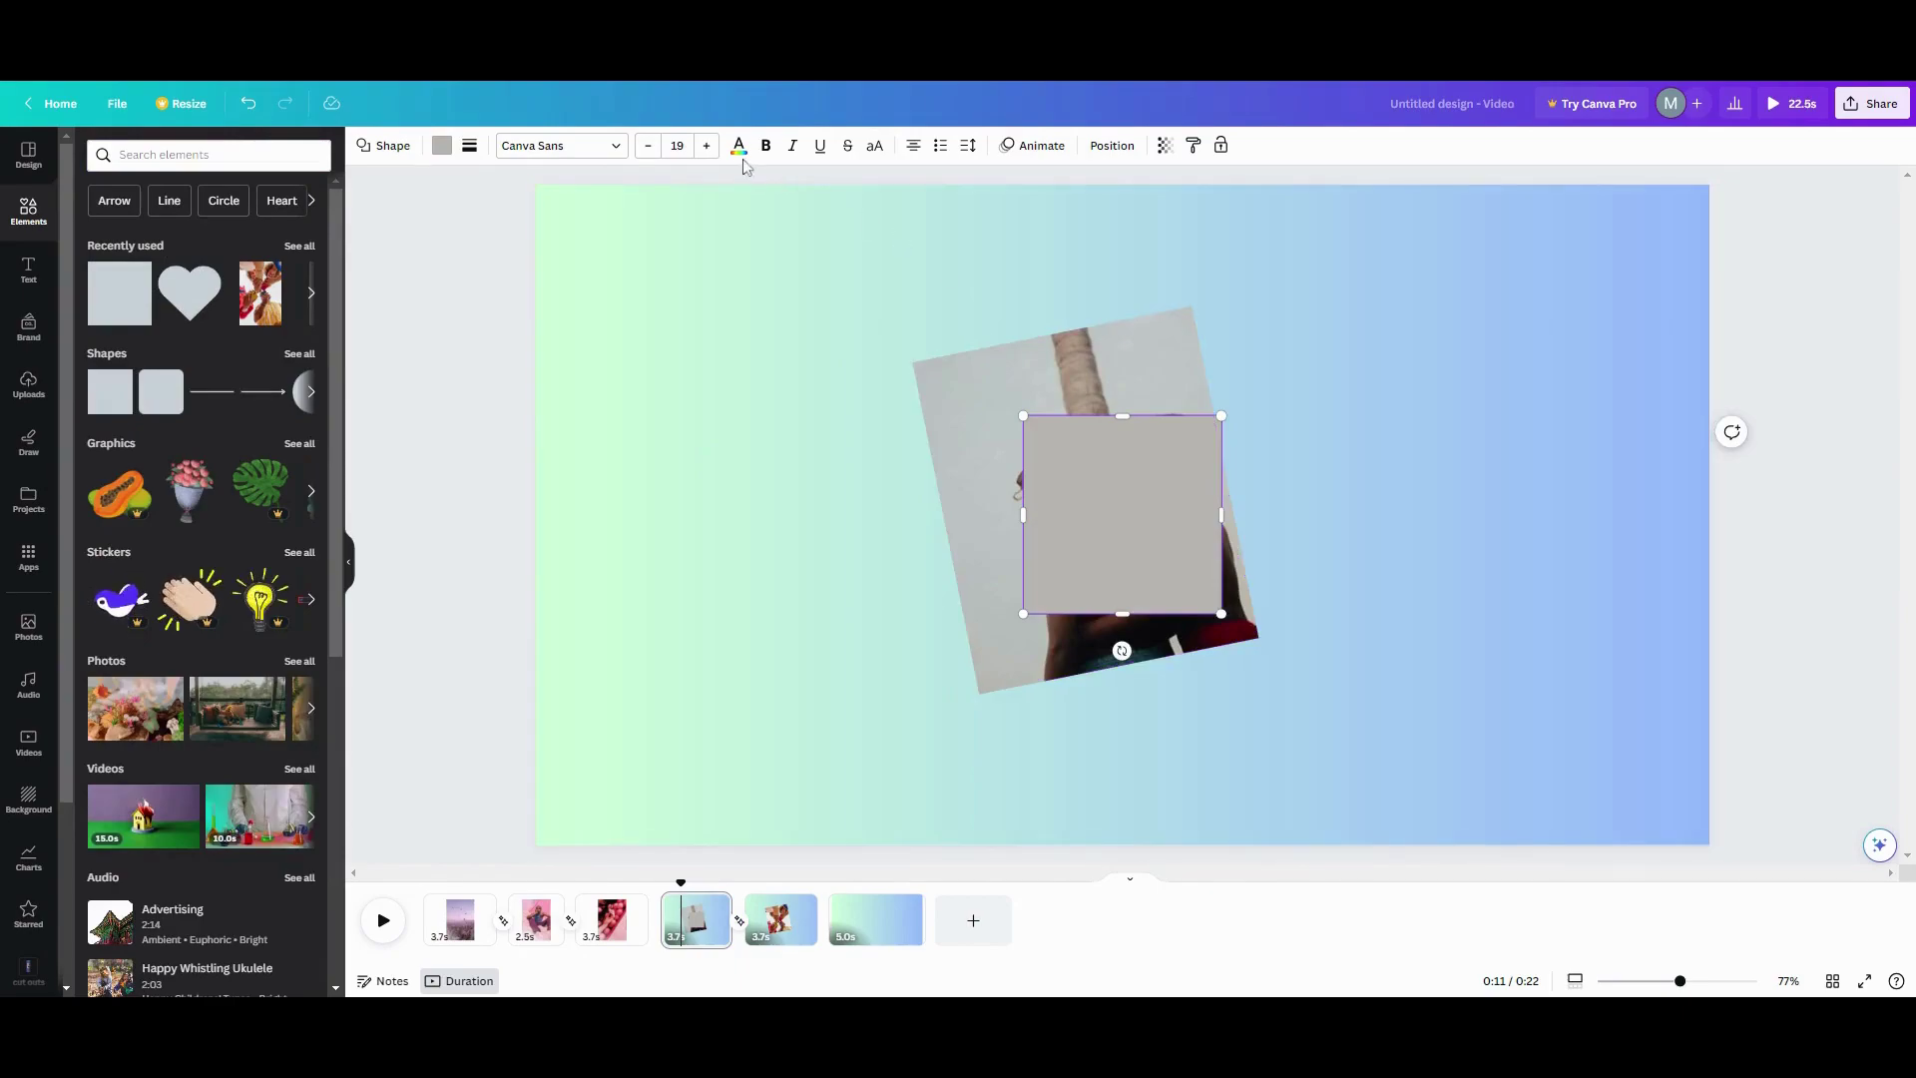
pyautogui.click(441, 146)
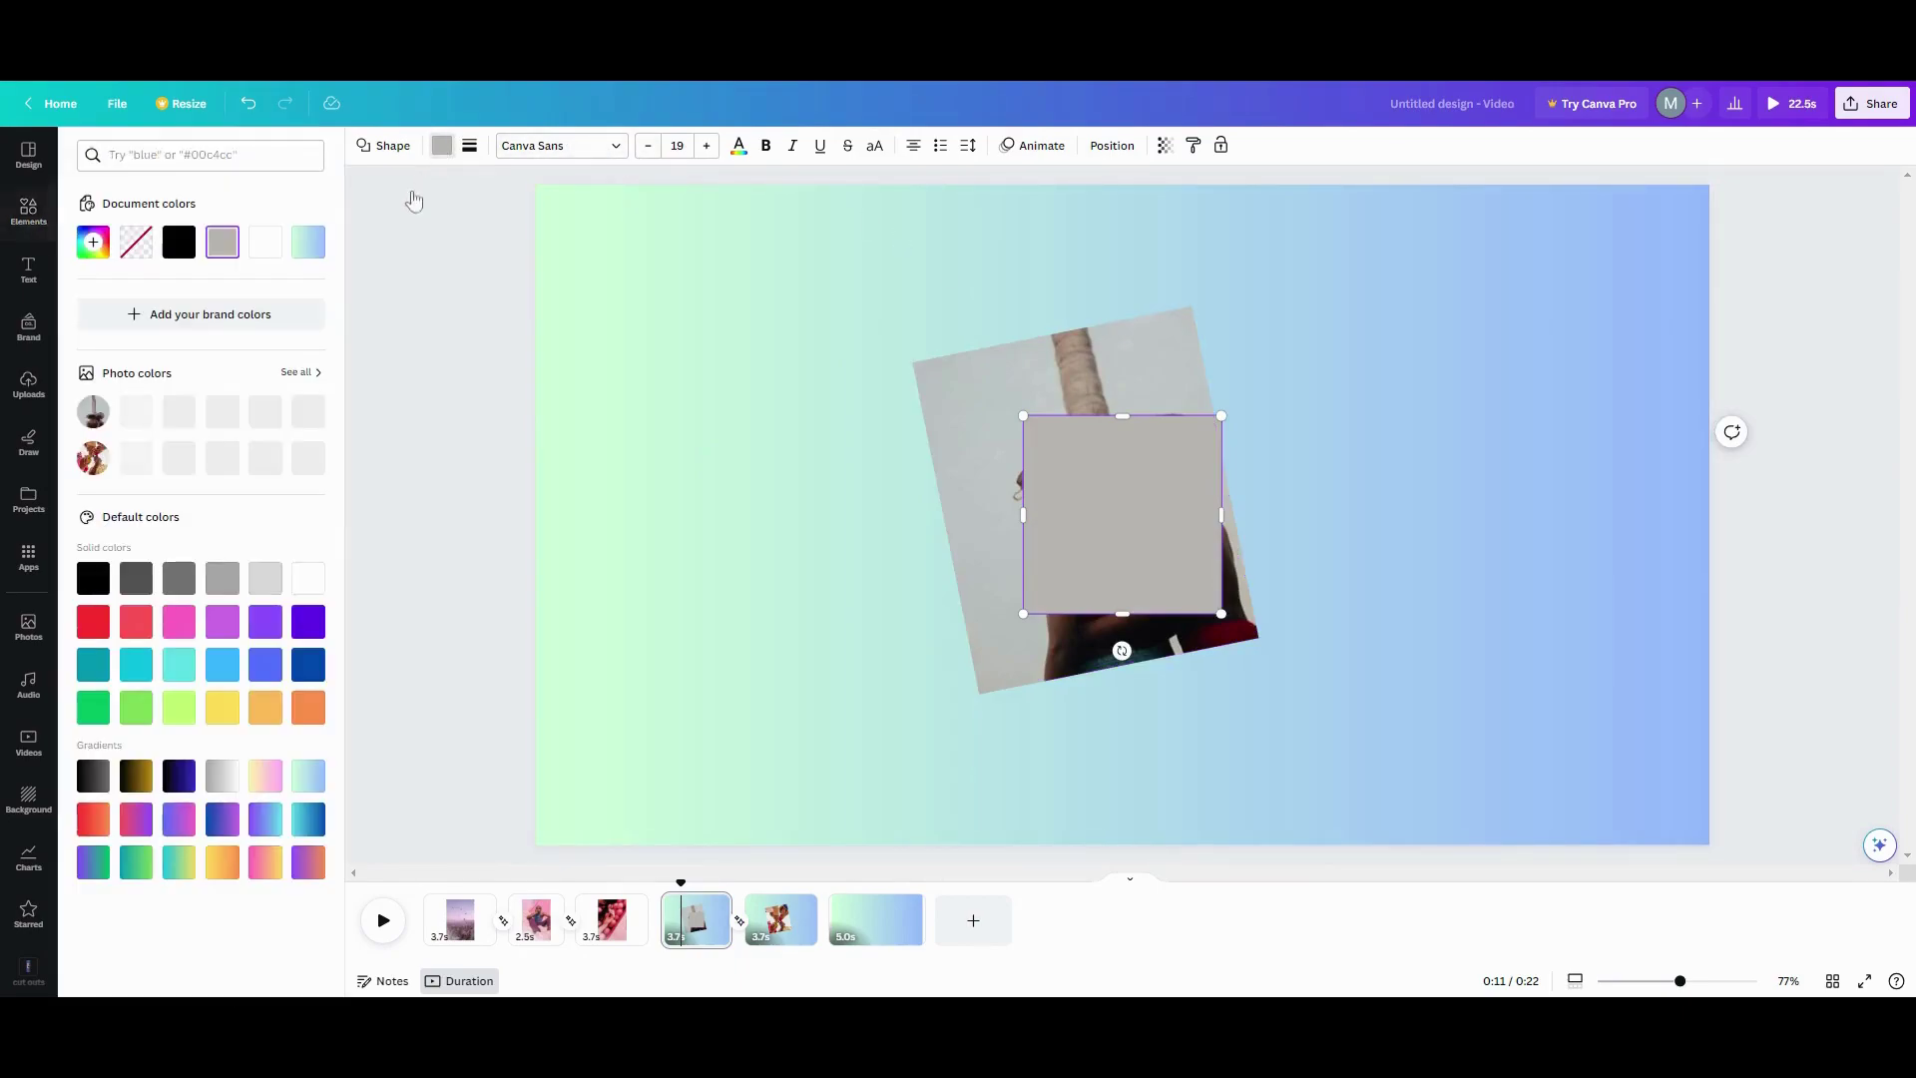
pyautogui.click(98, 780)
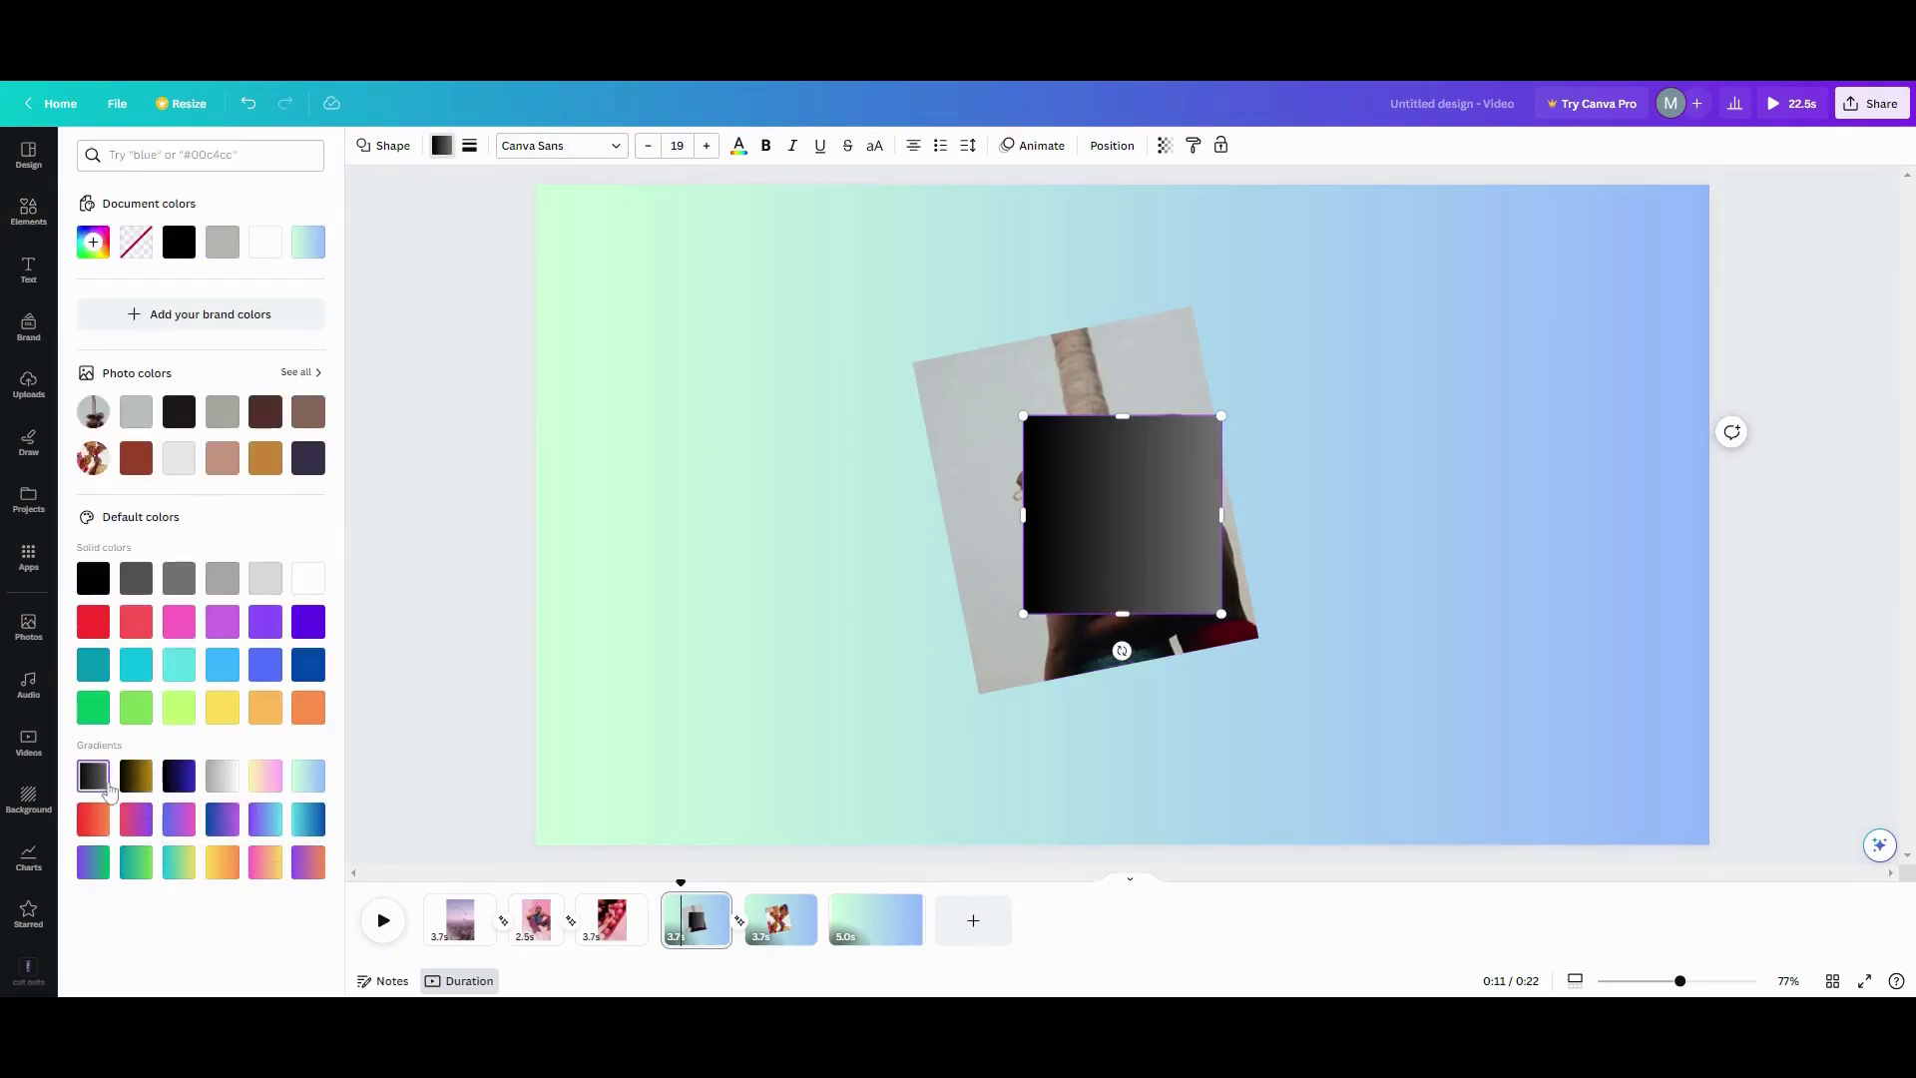
# - Tilt and stretch the gradient square to border the photo on all sides, and move its layer behind both photos
pyautogui.moveTo(1138, 549); pyautogui.dragTo(1009, 458)
pyautogui.moveTo(990, 560)
pyautogui.mouseDown()
pyautogui.moveTo(1048, 565)
pyautogui.moveTo(1029, 576)
pyautogui.moveTo(1023, 559)
pyautogui.mouseUp()
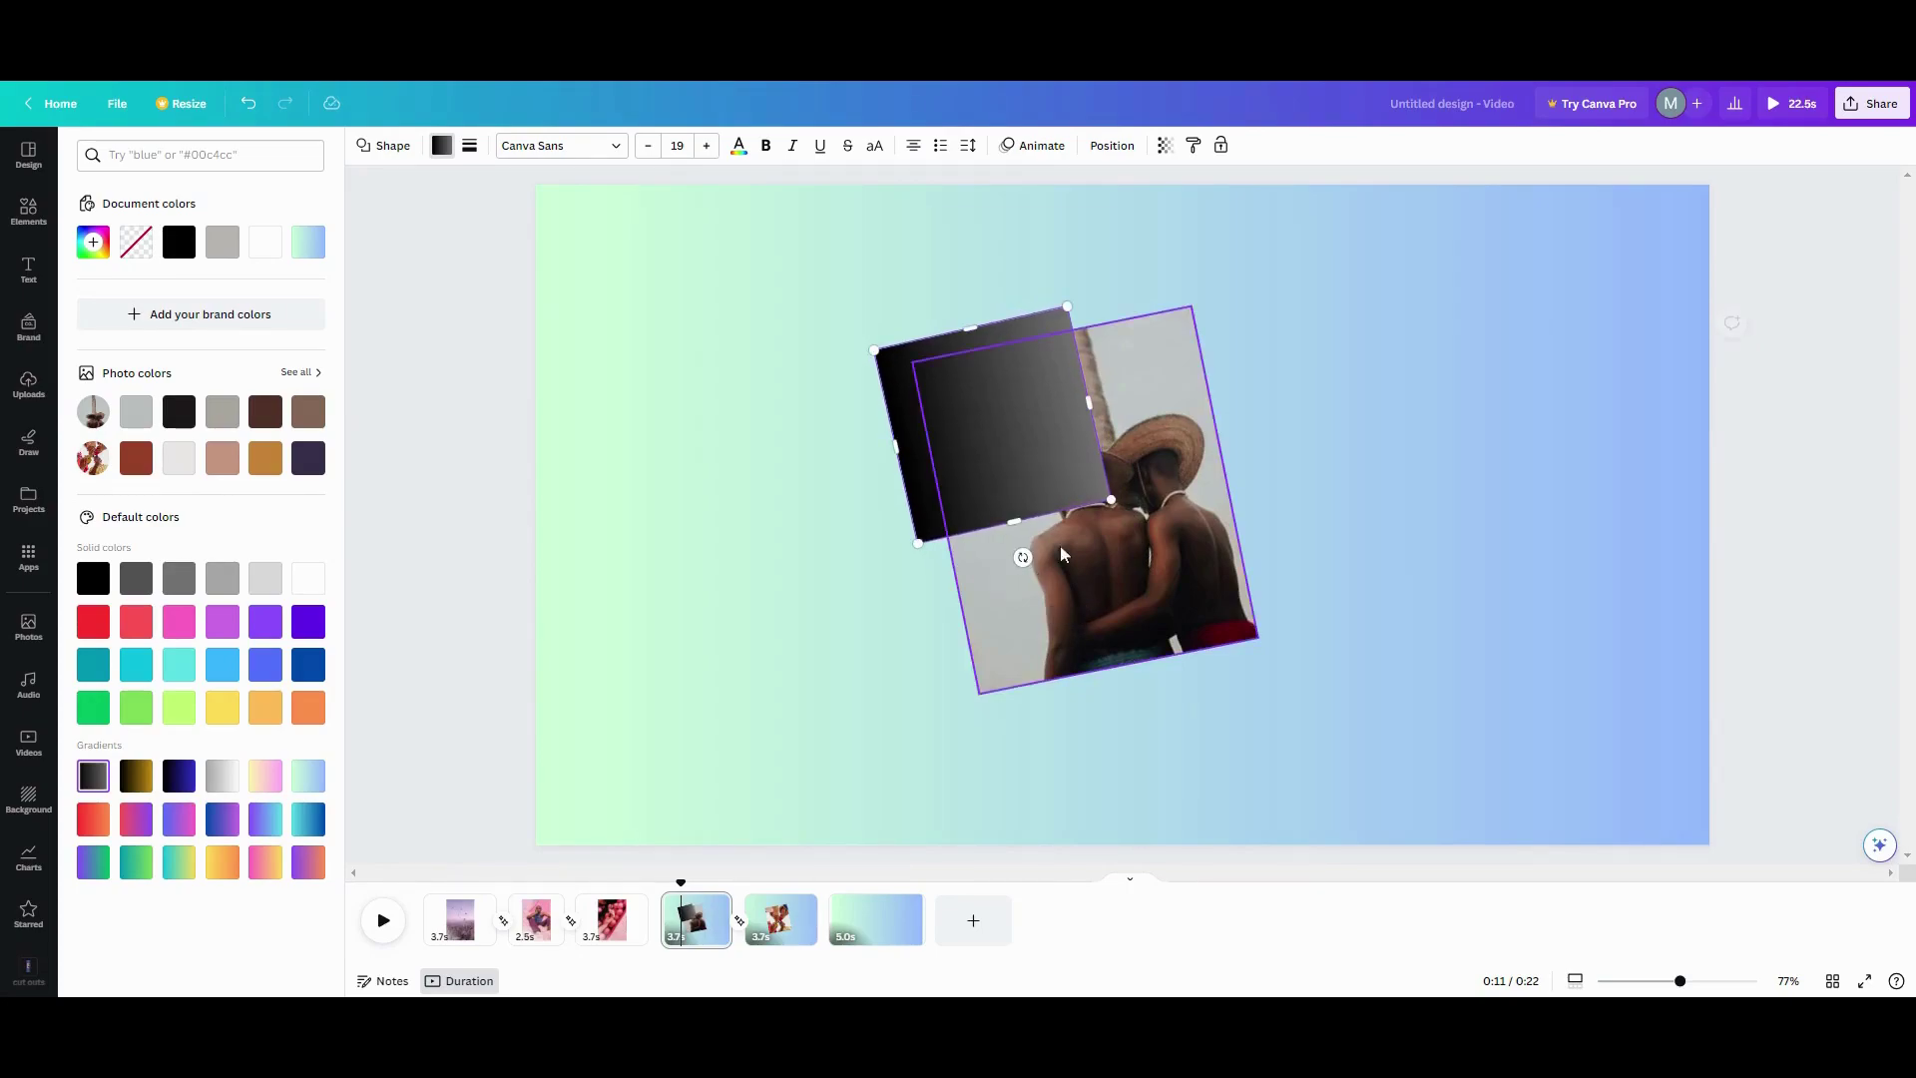
pyautogui.moveTo(1094, 406); pyautogui.dragTo(1236, 369)
pyautogui.moveTo(1087, 505); pyautogui.dragTo(1134, 711)
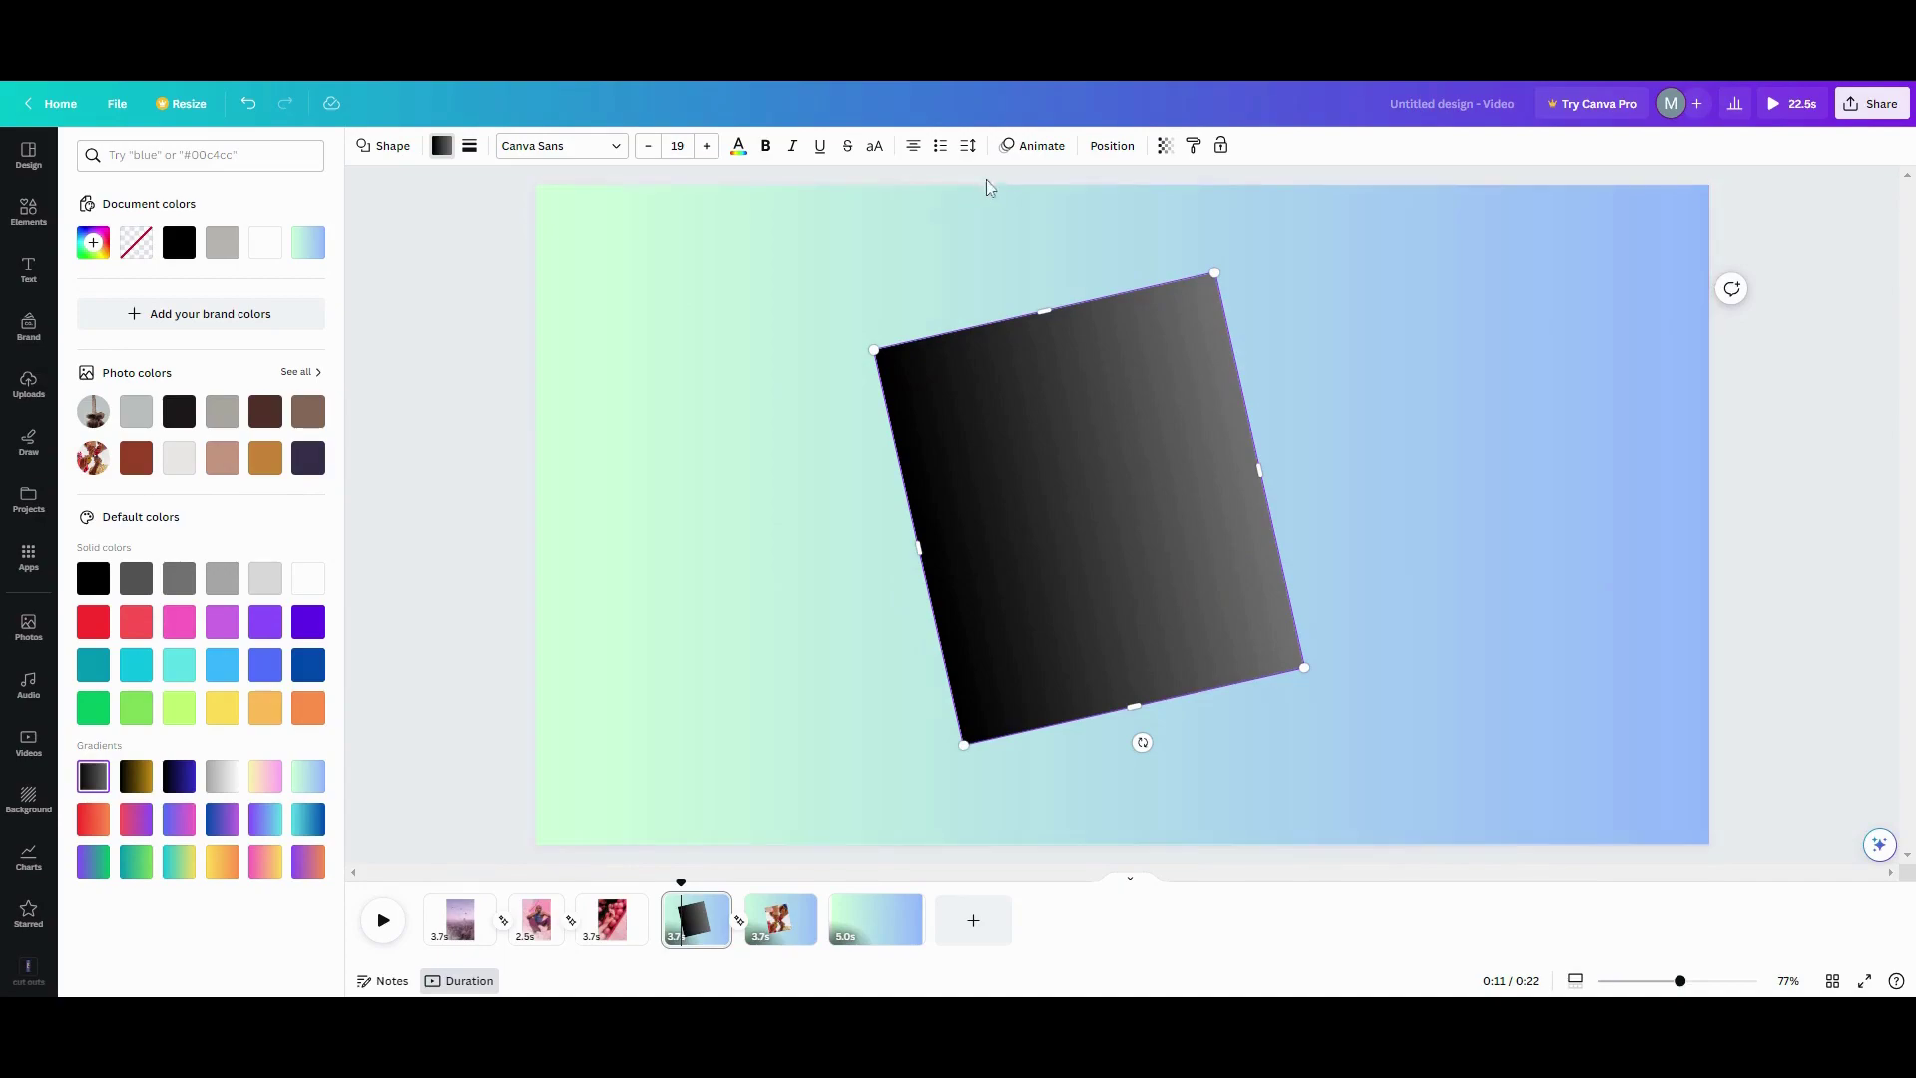
pyautogui.click(1109, 147)
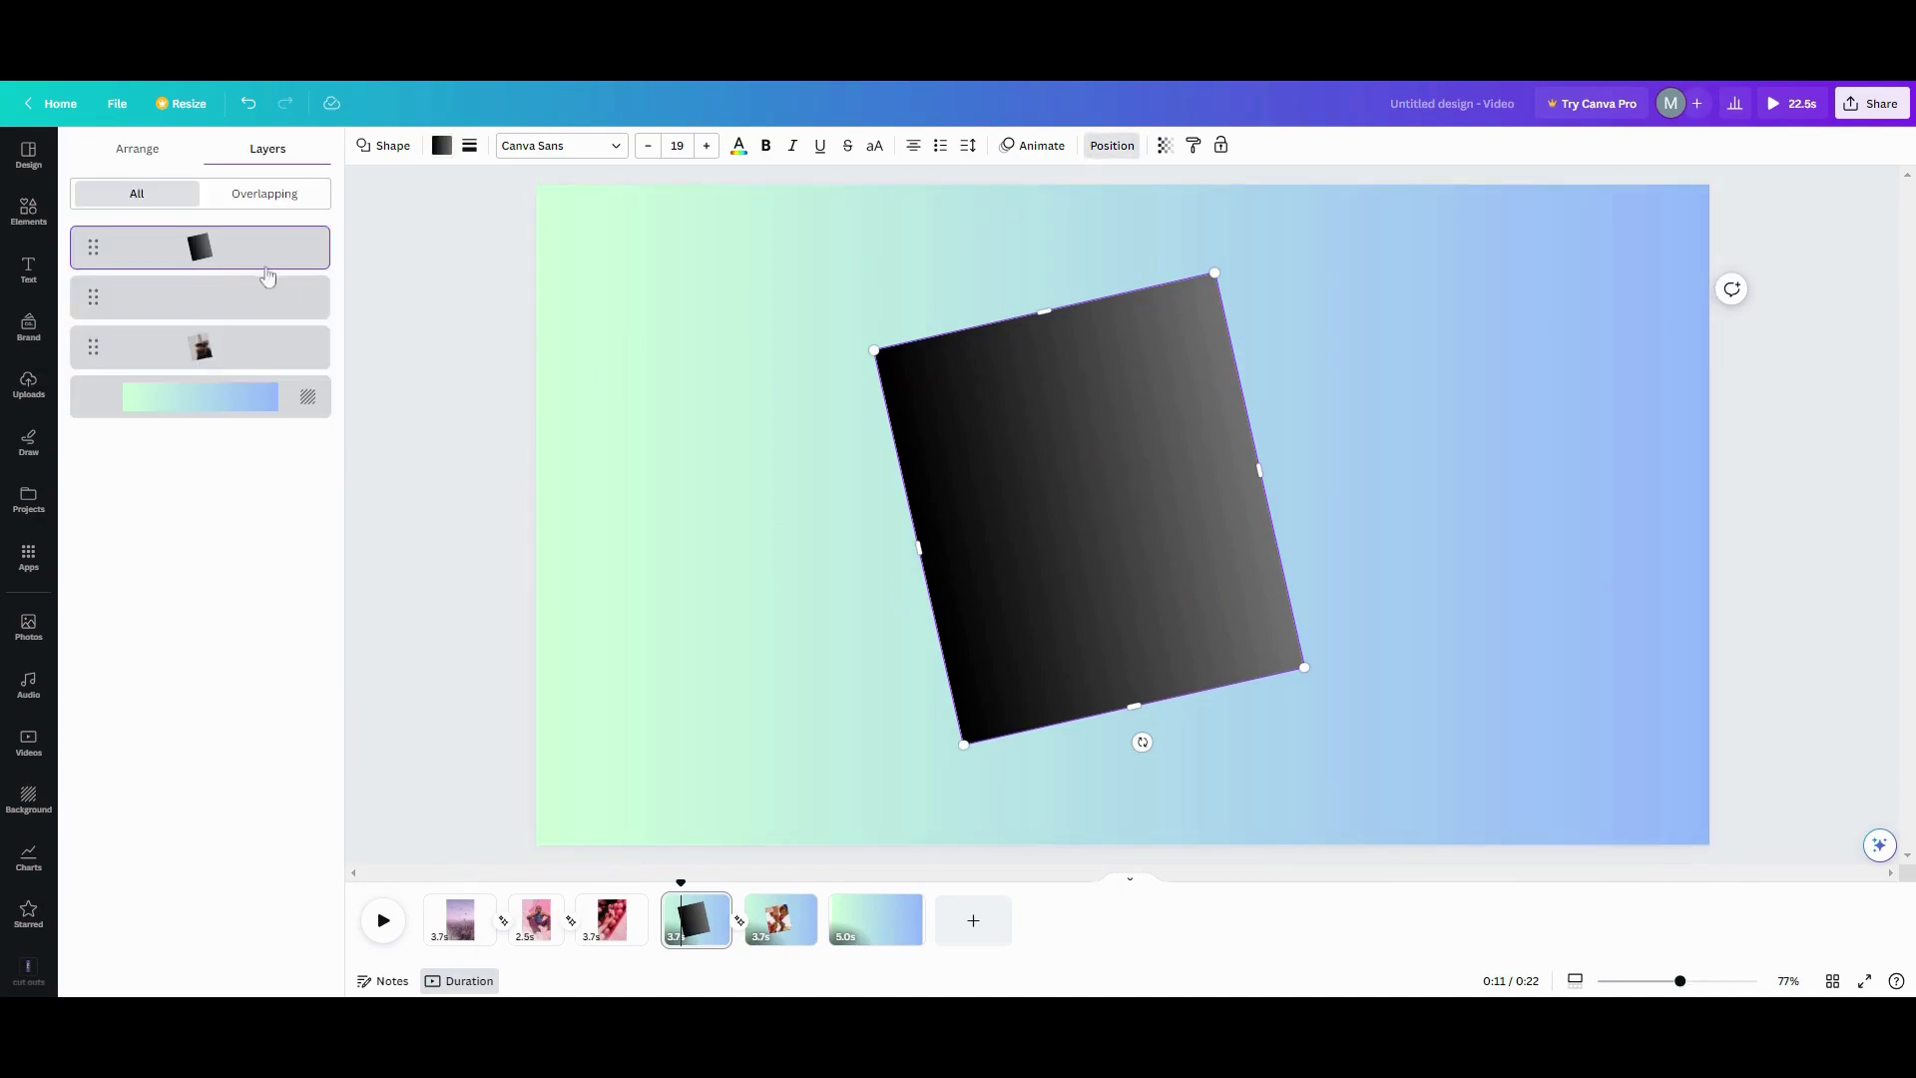
pyautogui.moveTo(254, 256); pyautogui.dragTo(236, 368)
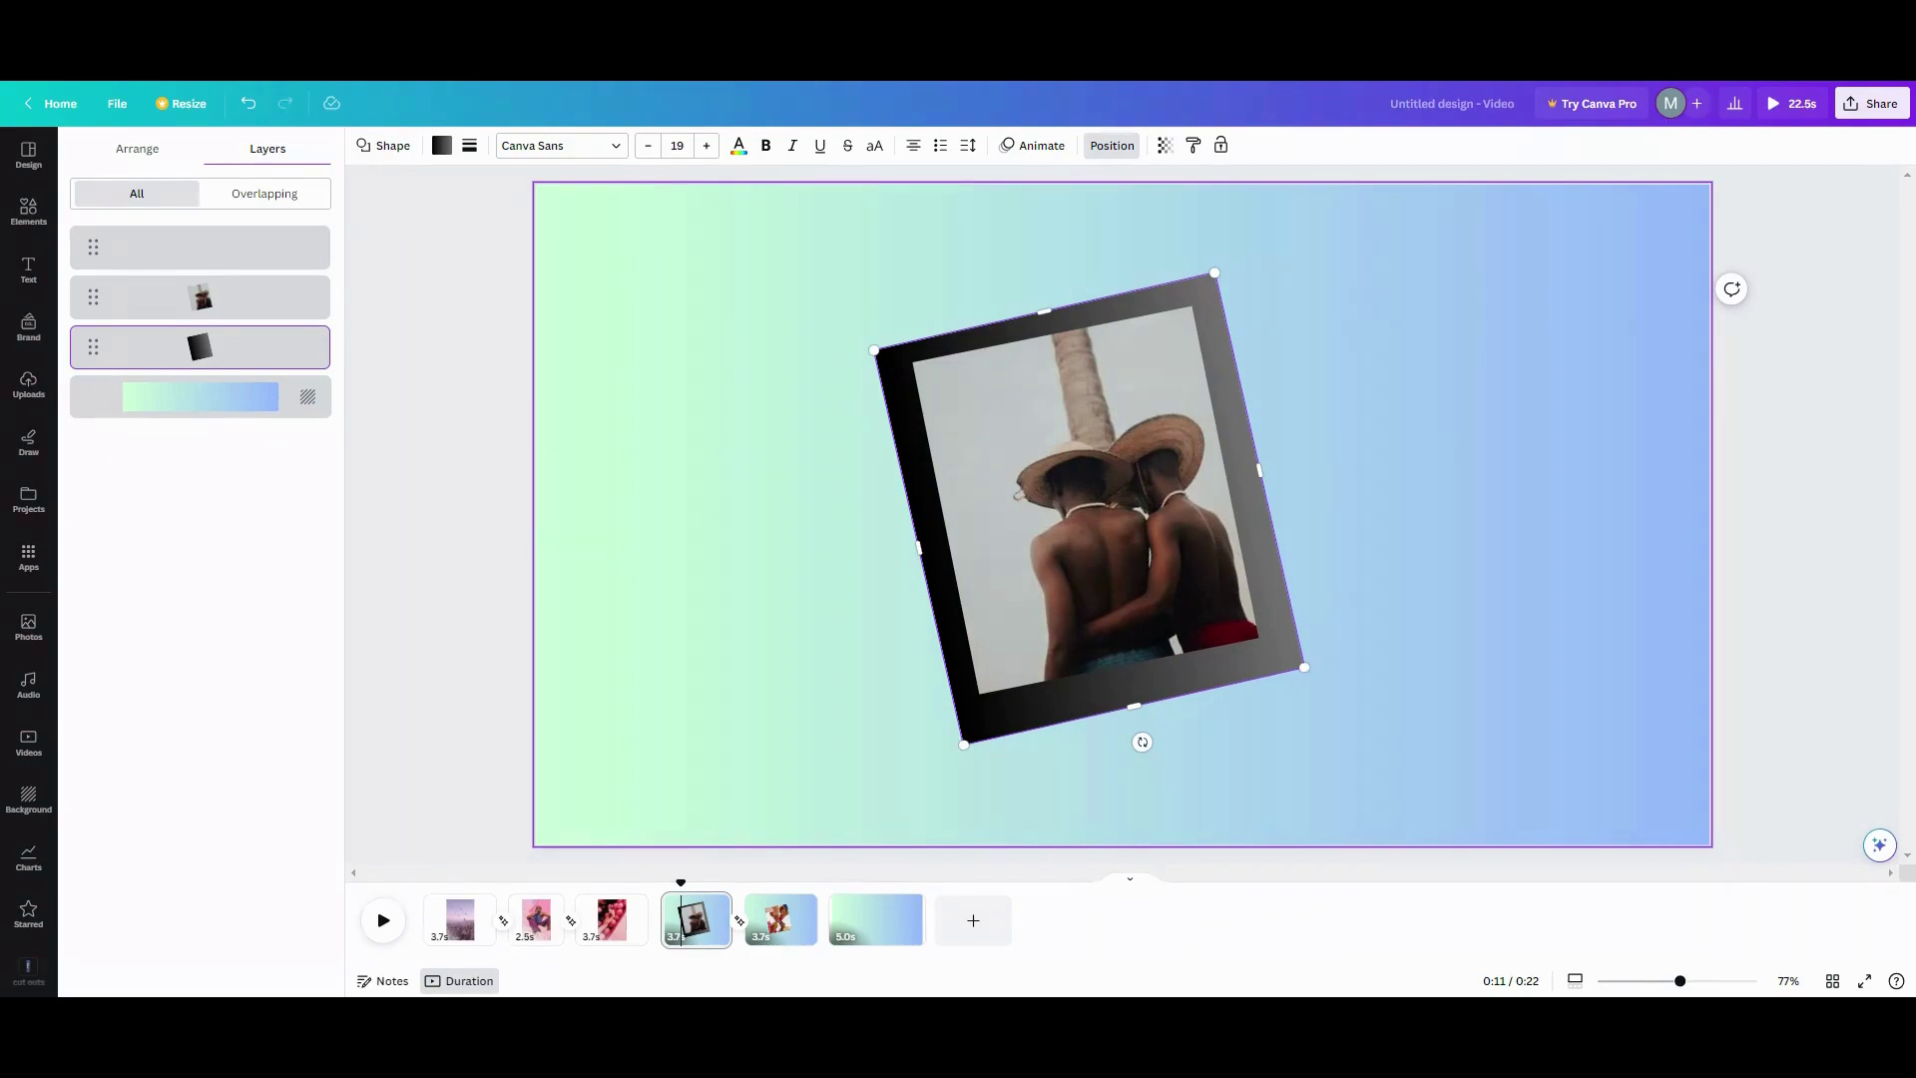
# - Paste the gradient frame onto the fifth page behind both photos and play the transition from the fourth page
pyautogui.click(774, 910)
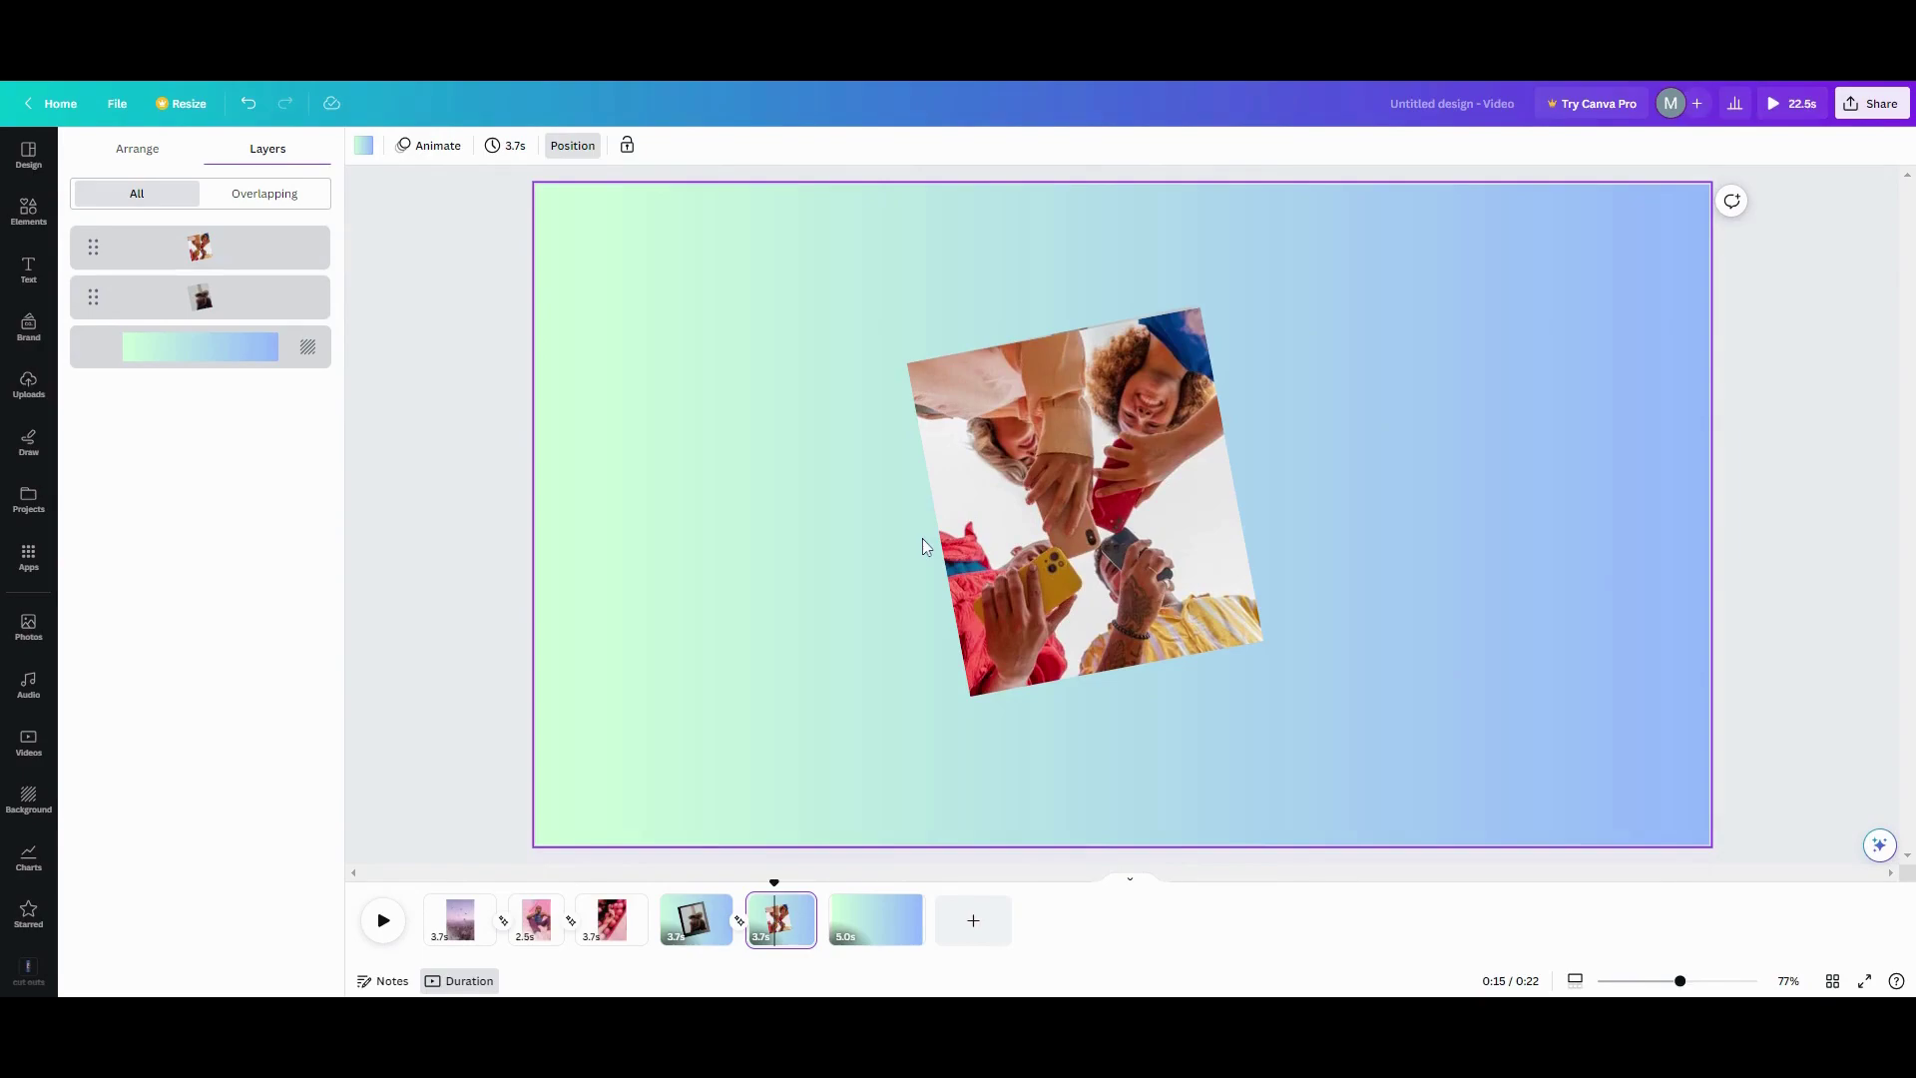
pyautogui.hotkey('ctrl', 'v')
pyautogui.moveTo(166, 246); pyautogui.dragTo(159, 356)
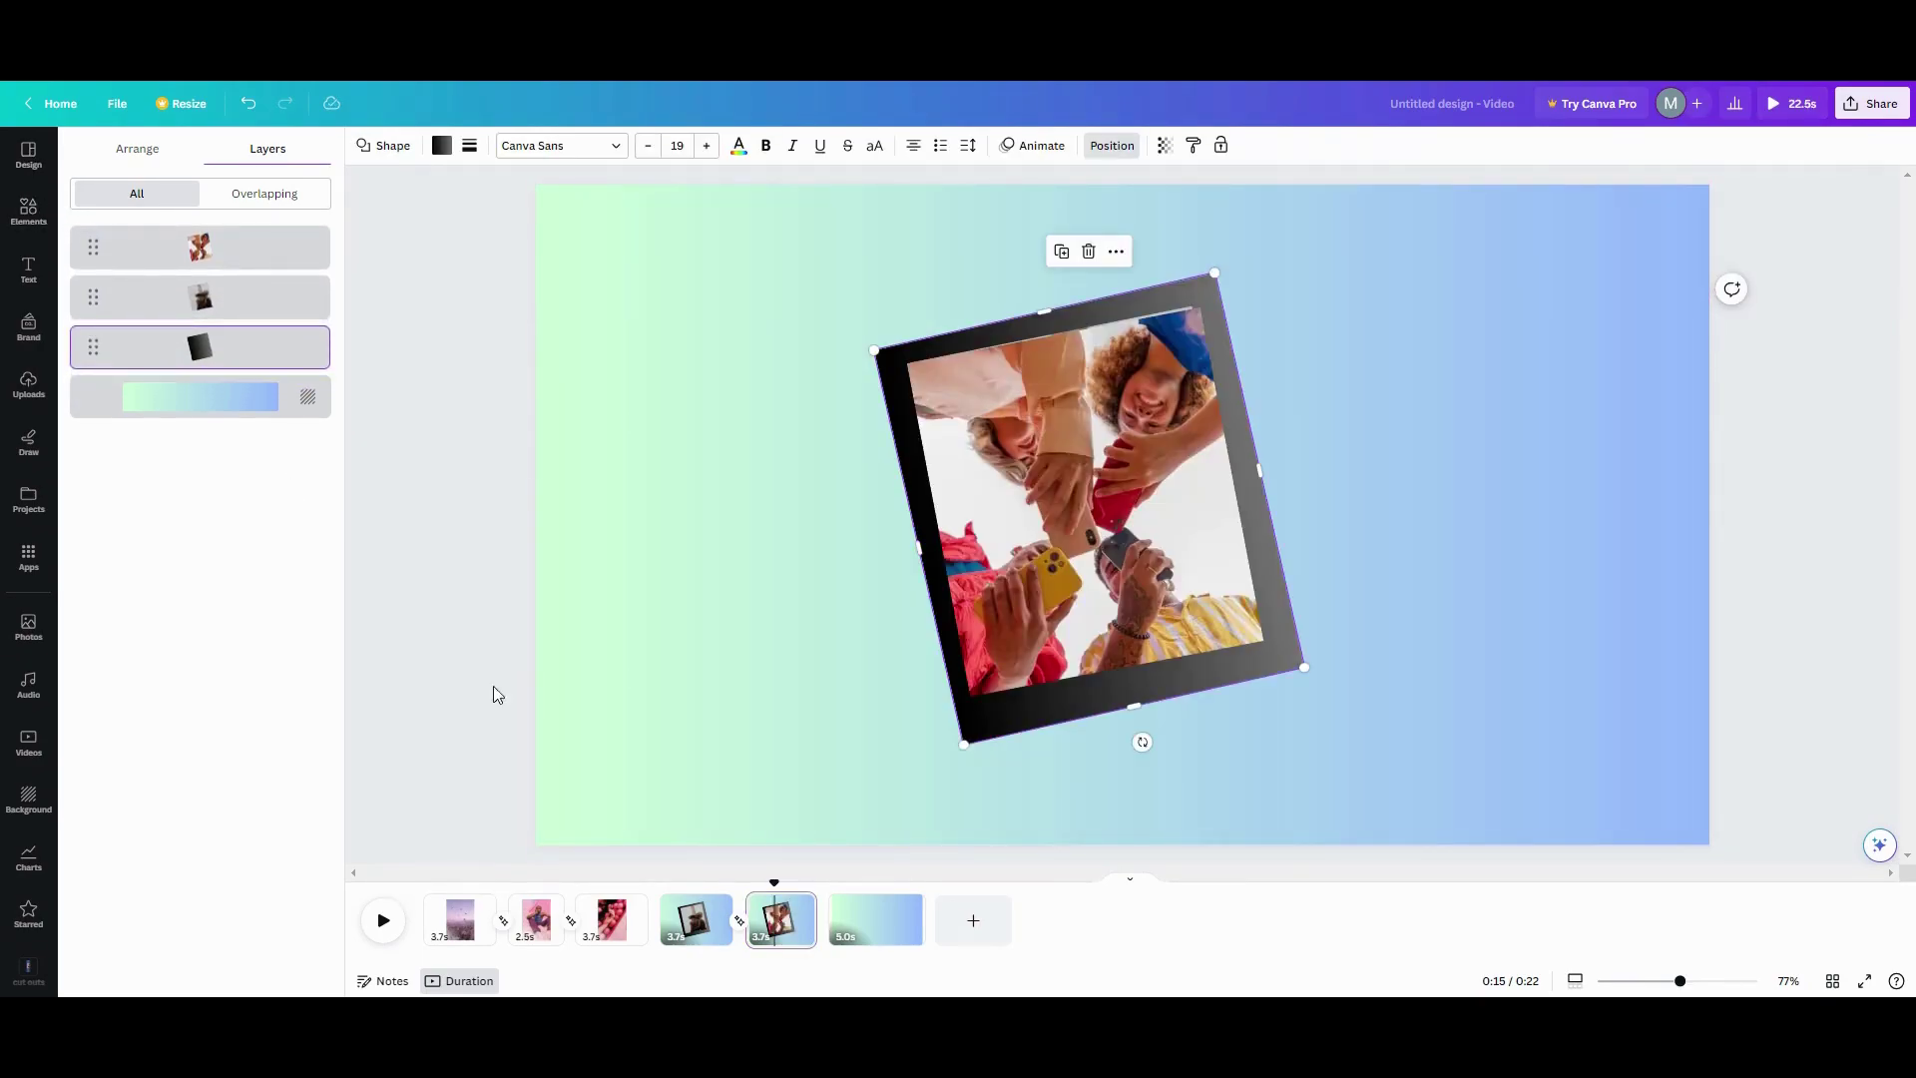
pyautogui.click(699, 935)
pyautogui.click(383, 920)
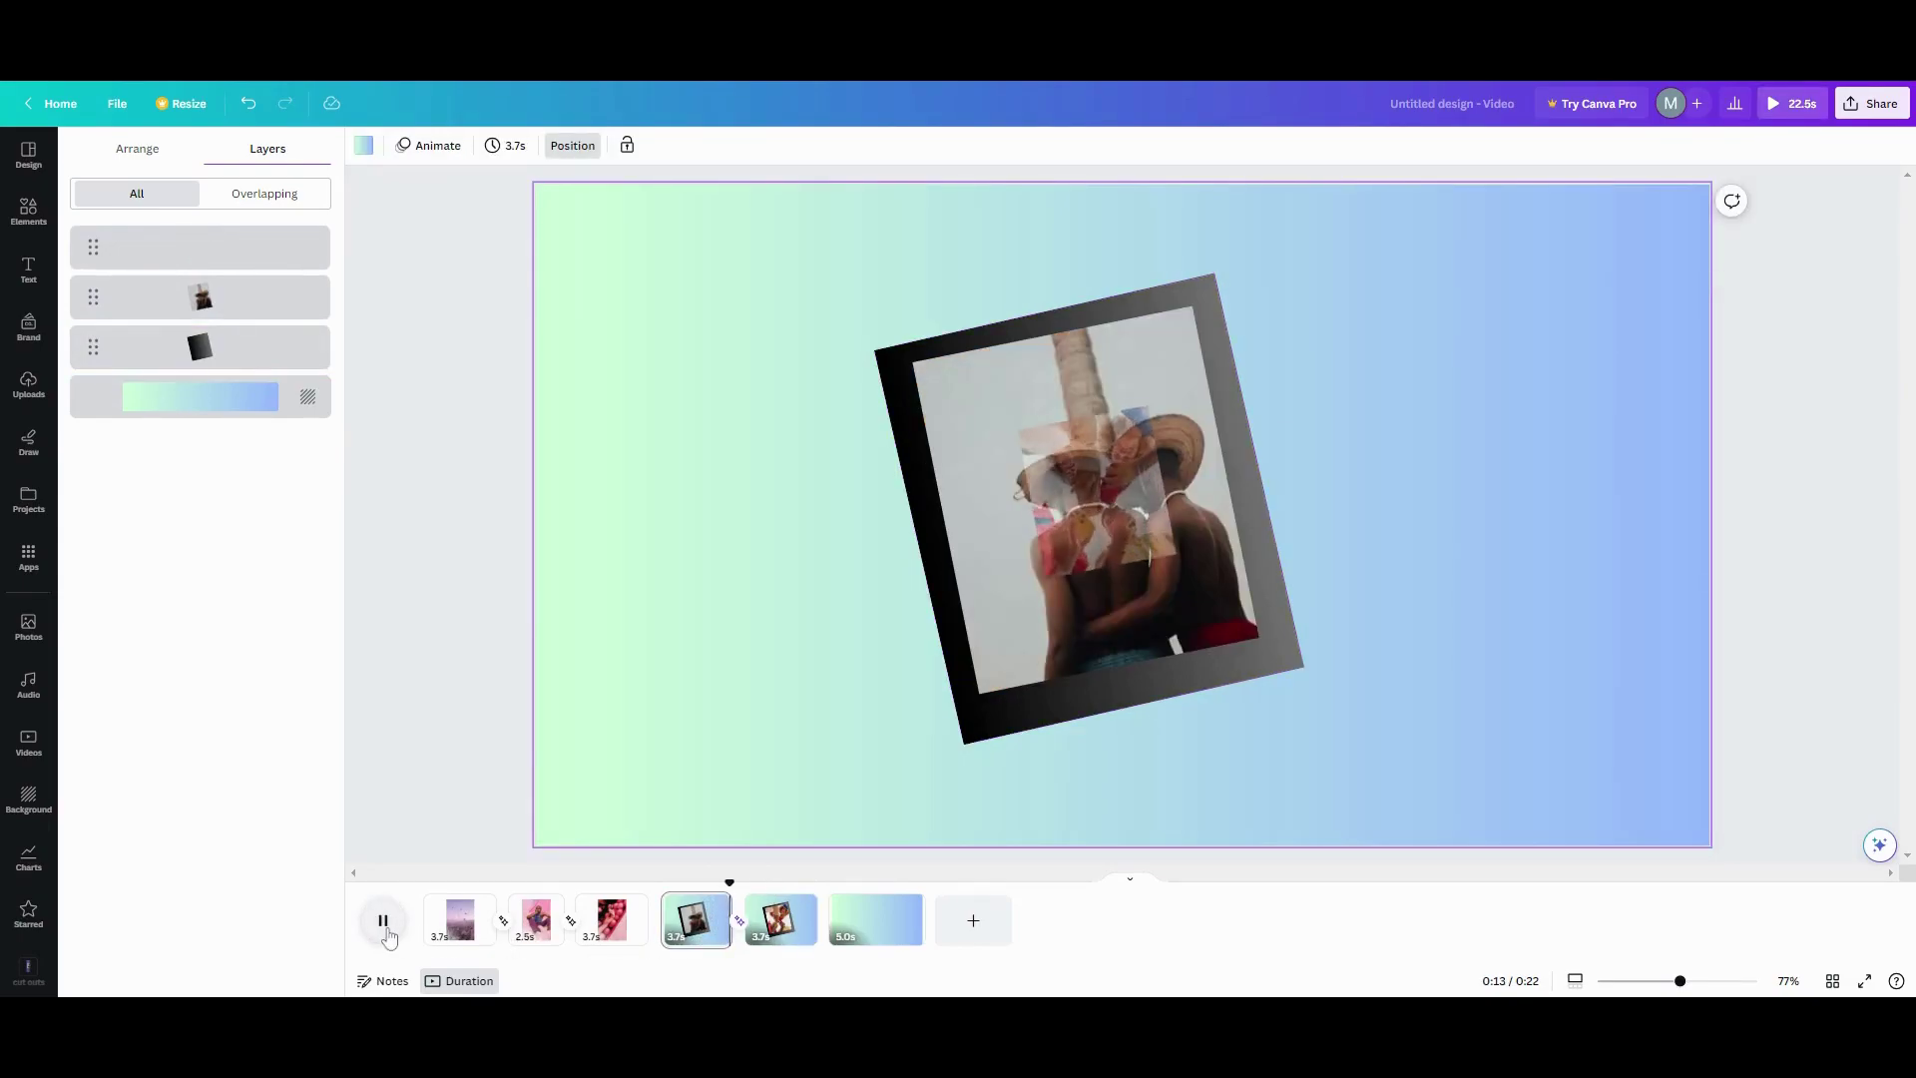